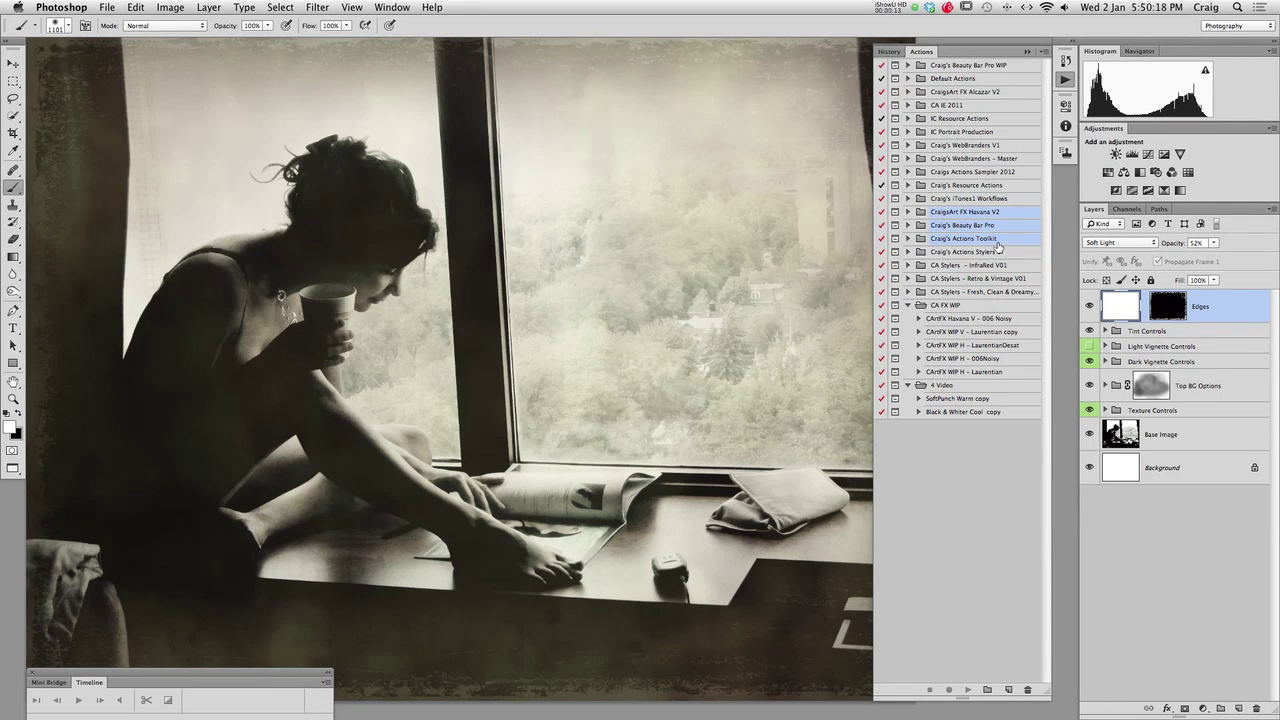
Select the FX Havana V2 action set and revert to the original photo snapshot in History
{"action": "left_click", "coordinate": [988, 241]}
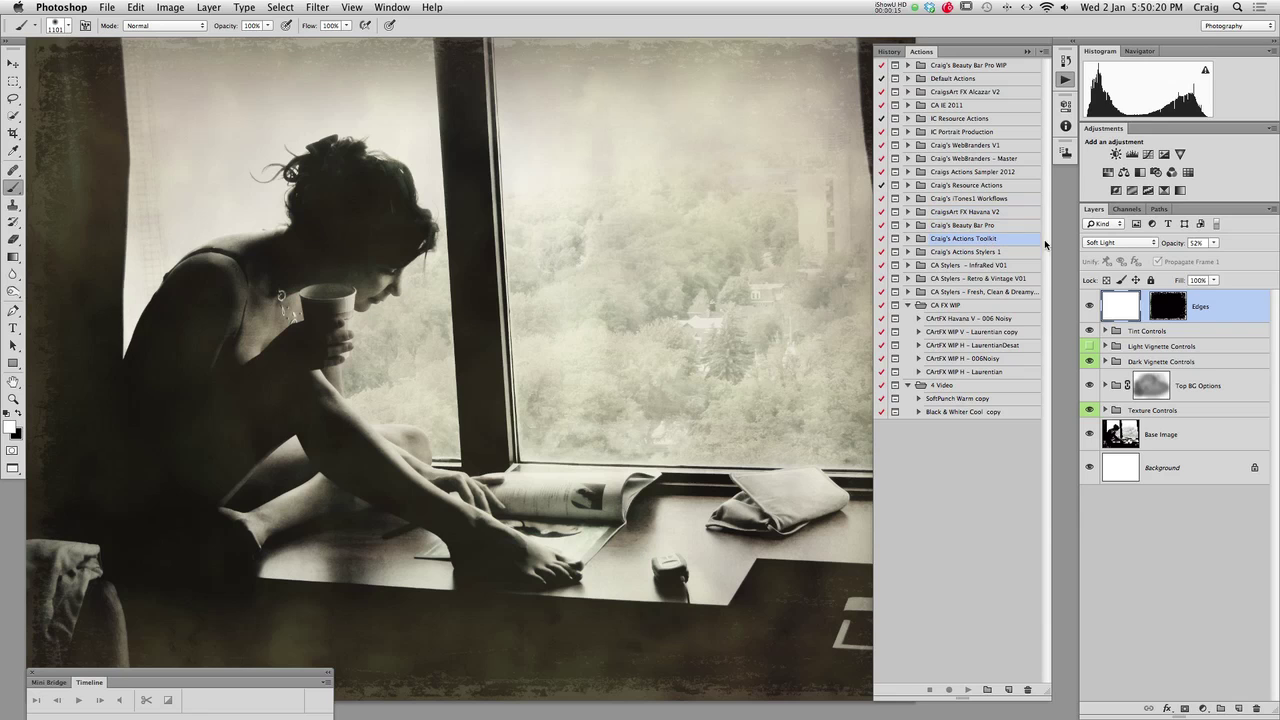
{"action": "left_click", "coordinate": [992, 213]}
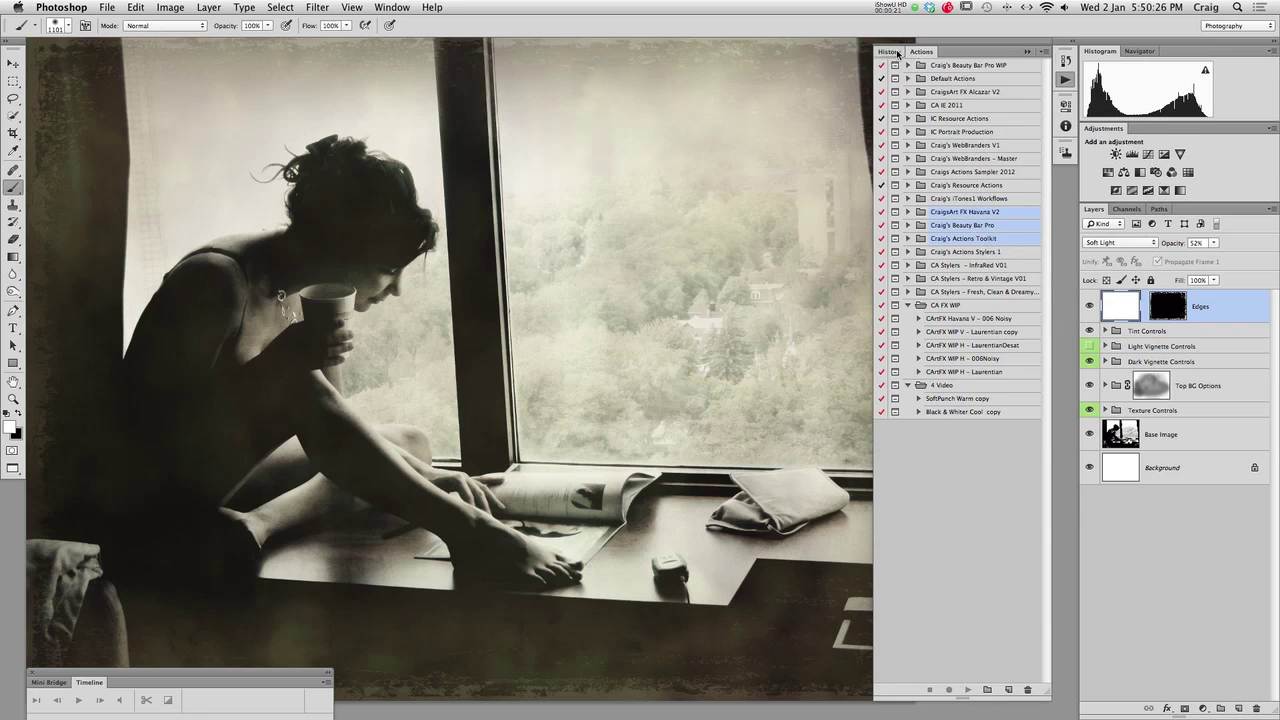
{"action": "left_click", "coordinate": [890, 52]}
{"action": "scroll", "coordinate": [1048, 108], "scroll_direction": "up", "scroll_amount": 2}
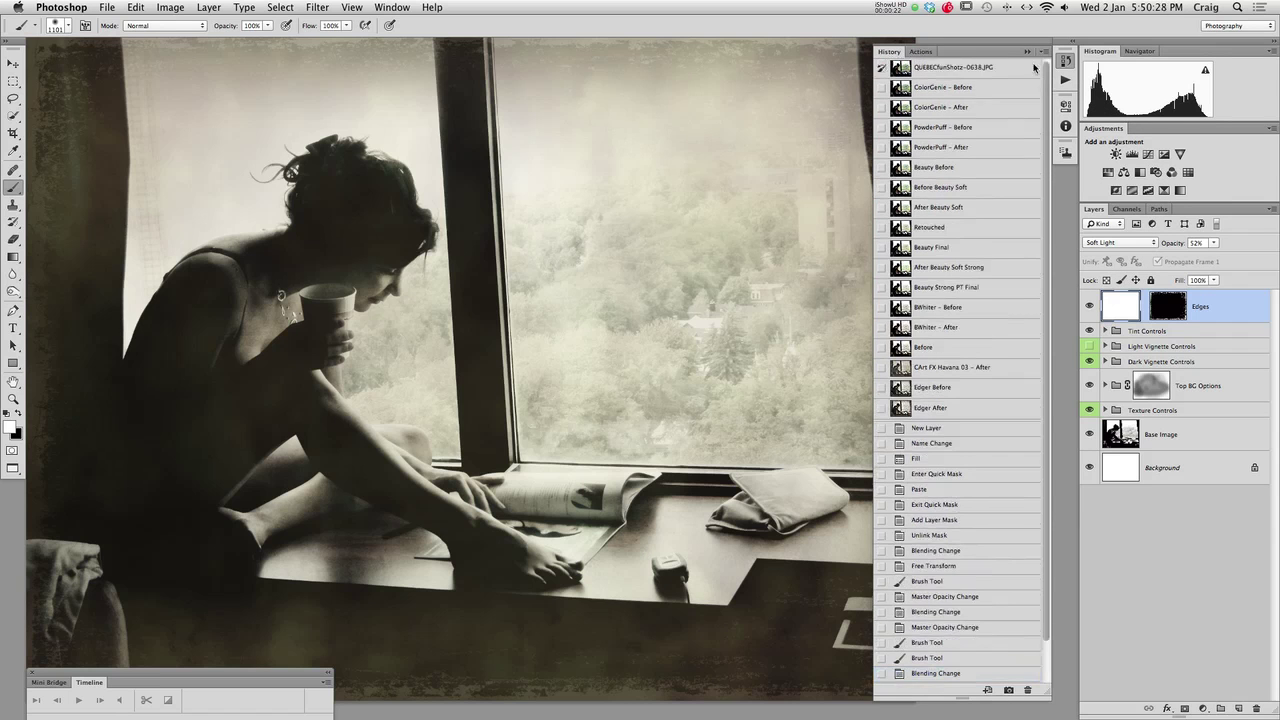
{"action": "left_click", "coordinate": [966, 68]}
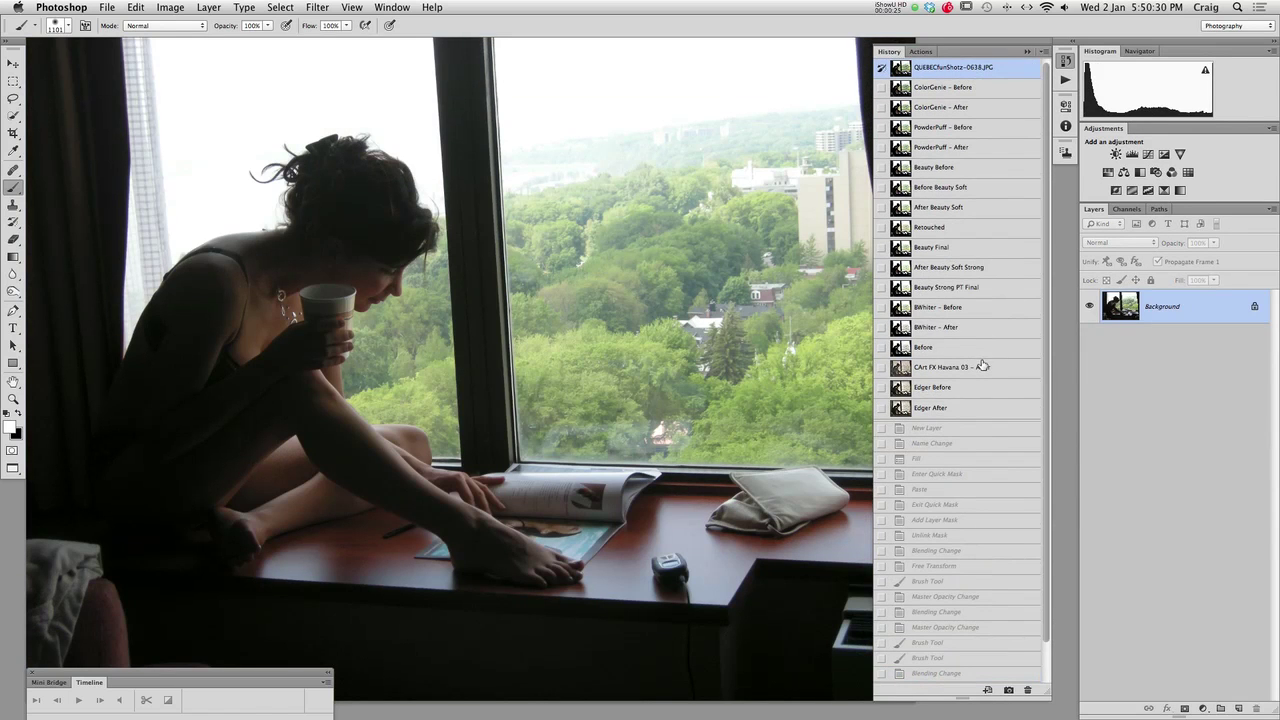
{"action": "scroll", "coordinate": [980, 550], "scroll_direction": "down", "scroll_amount": 2}
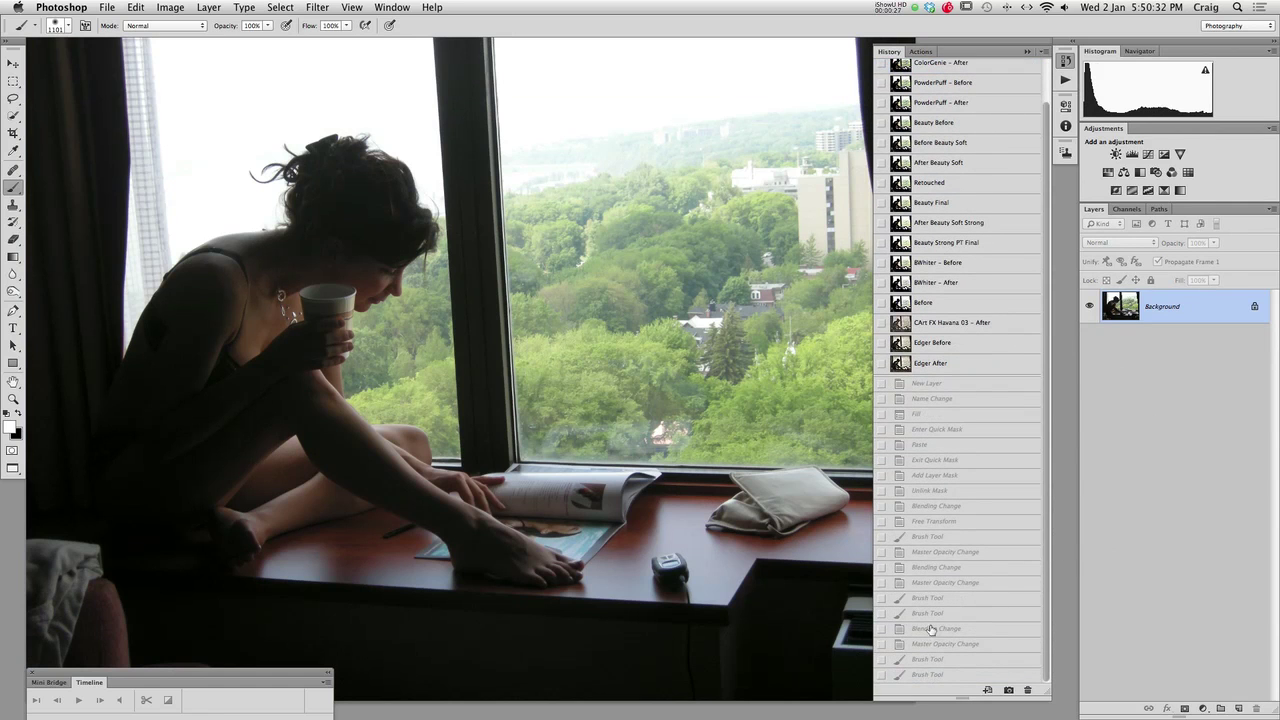
Compare the finished sepia Brush Tool state at fit-to-window, then return to the original snapshot
{"action": "left_click", "coordinate": [930, 674]}
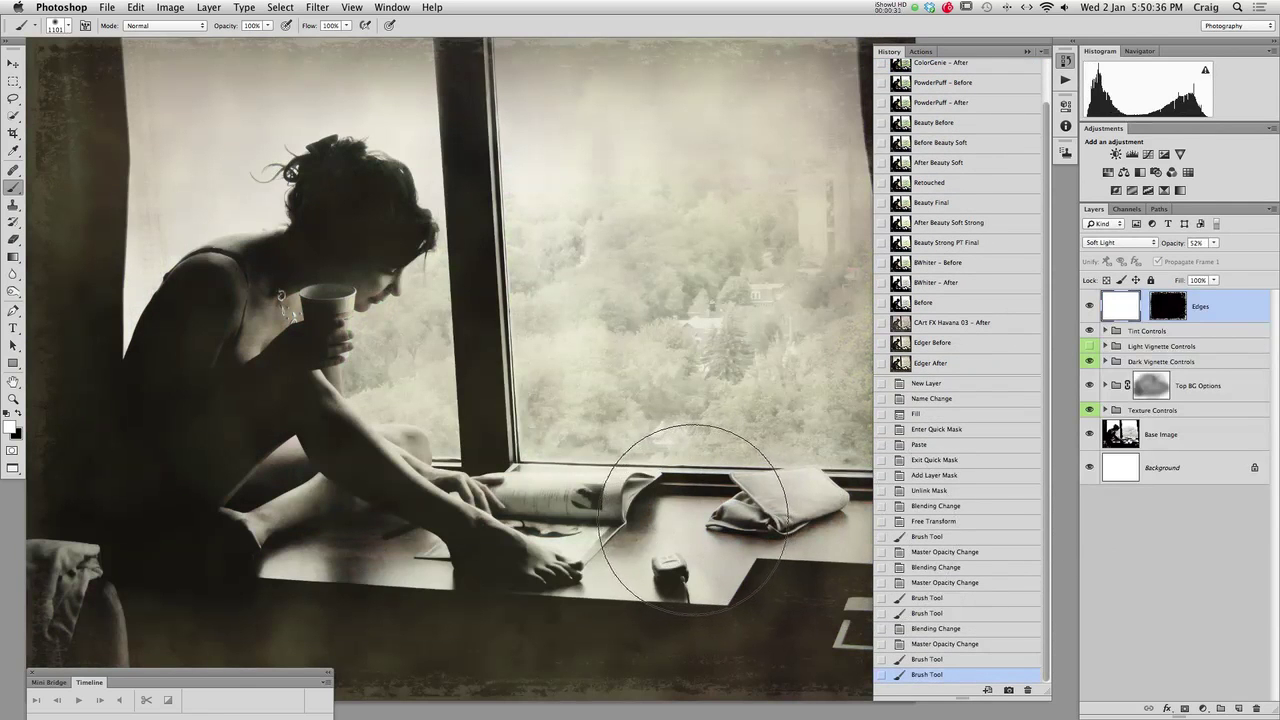
{"action": "key", "text": "super+minus"}
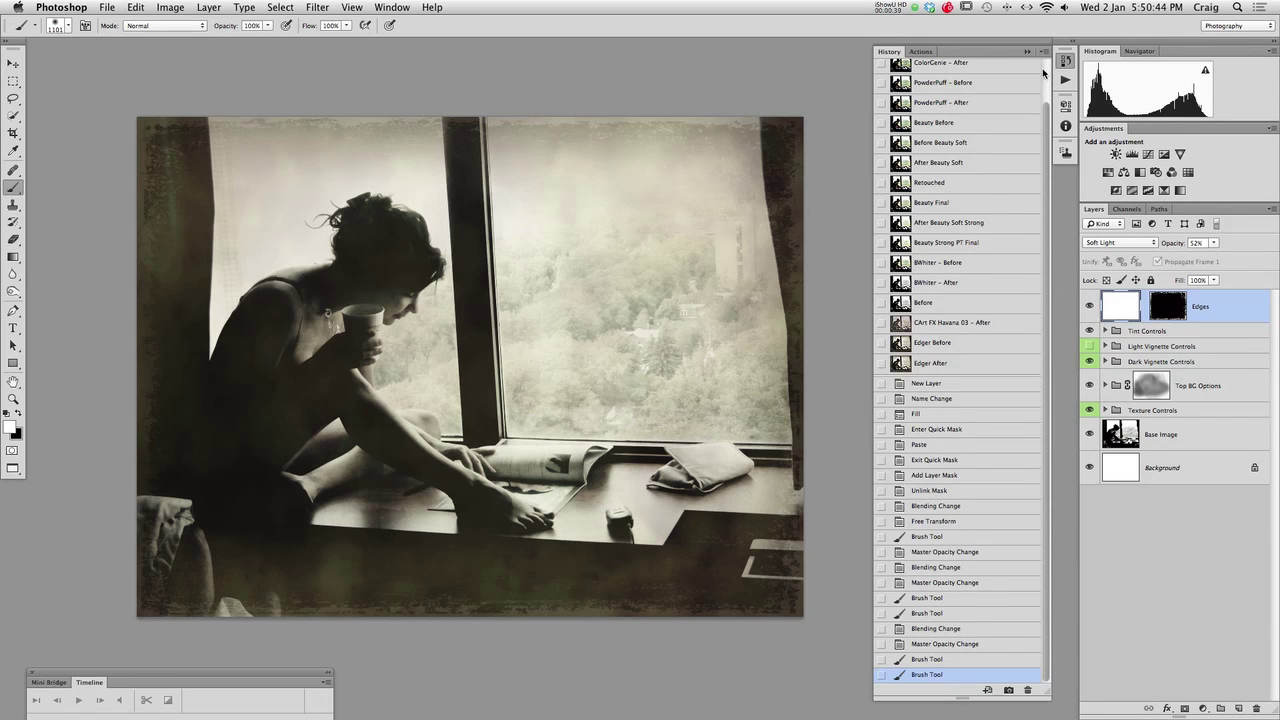
{"action": "scroll", "coordinate": [1002, 62], "scroll_direction": "up", "scroll_amount": 2}
{"action": "left_click", "coordinate": [975, 70]}
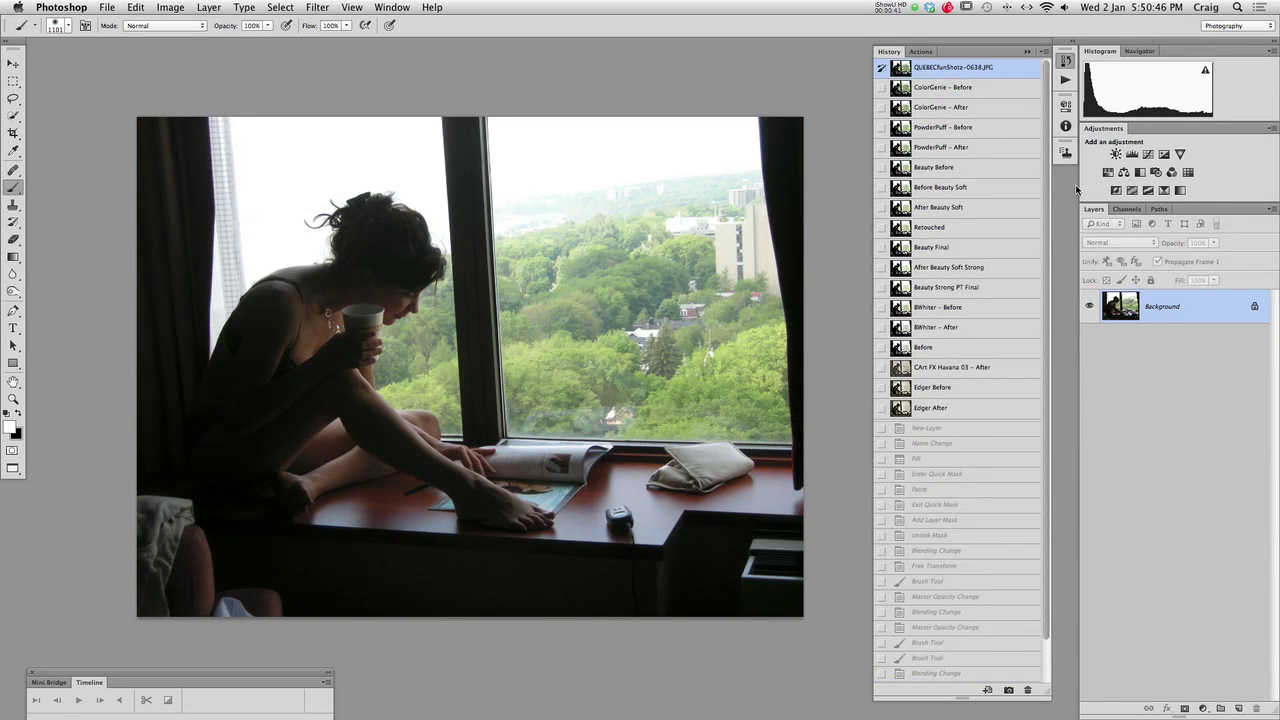
Expand Craig's Actions Toolkit and select the ColorGenie Light action among its colour-correction actions
{"action": "left_click", "coordinate": [921, 51]}
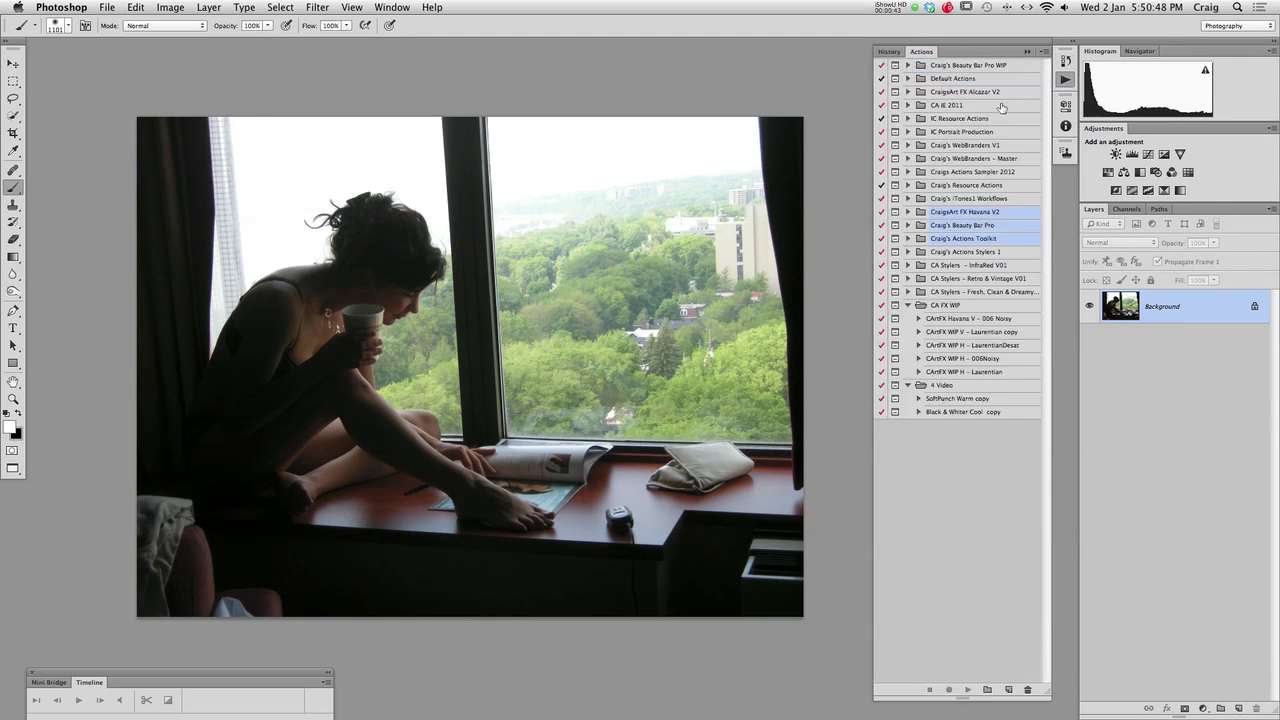
{"action": "left_click", "coordinate": [956, 238]}
{"action": "left_click", "coordinate": [908, 238]}
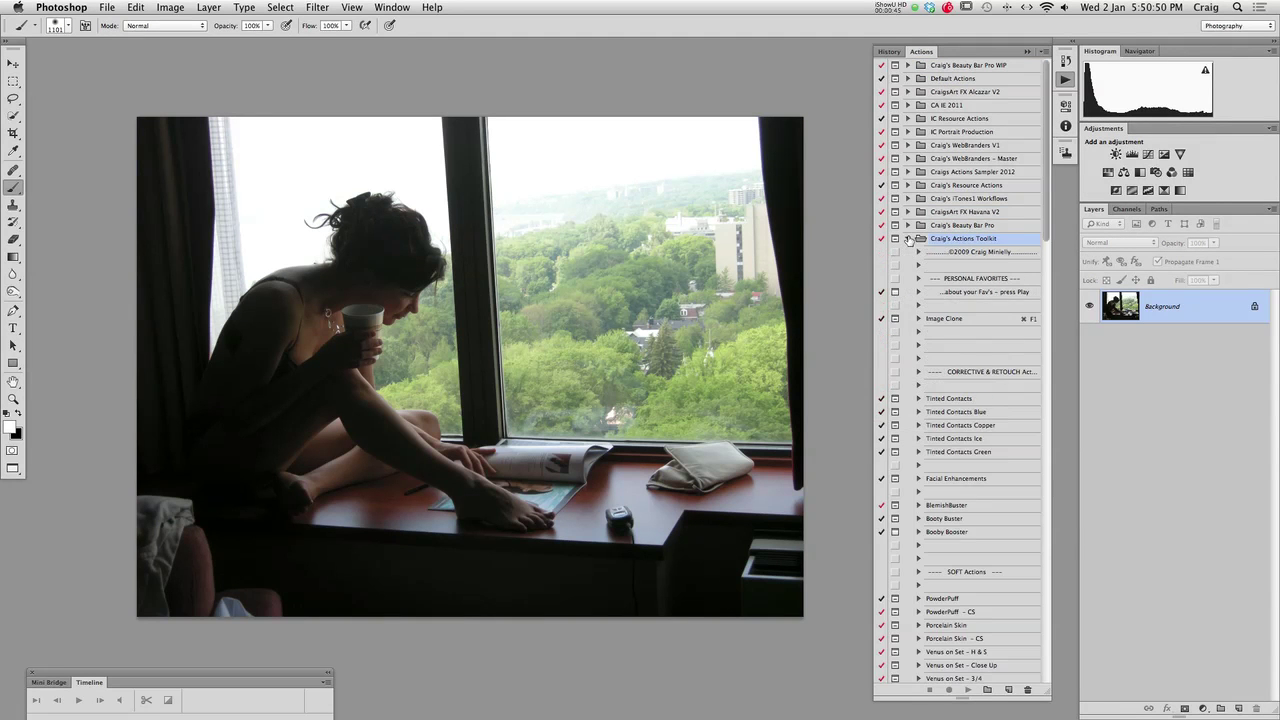
{"action": "scroll", "coordinate": [1046, 237], "scroll_direction": "down", "scroll_amount": 5}
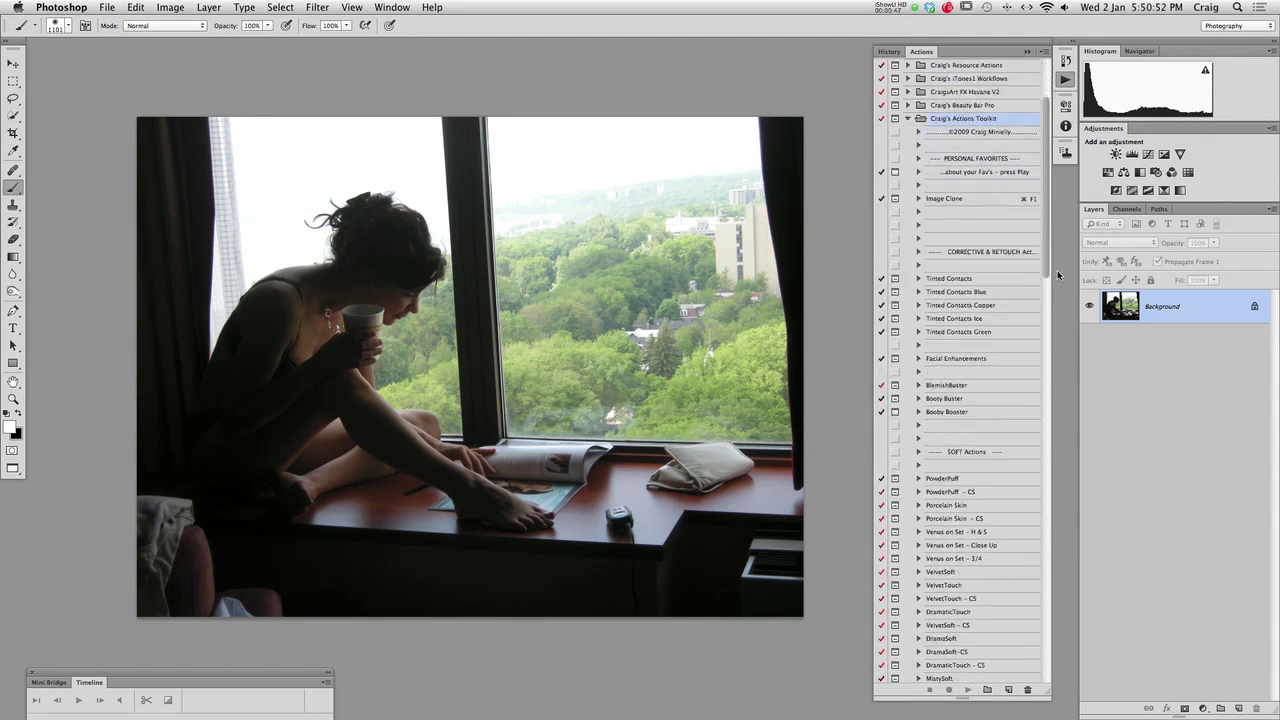
{"action": "scroll", "coordinate": [1054, 277], "scroll_direction": "down", "scroll_amount": 1}
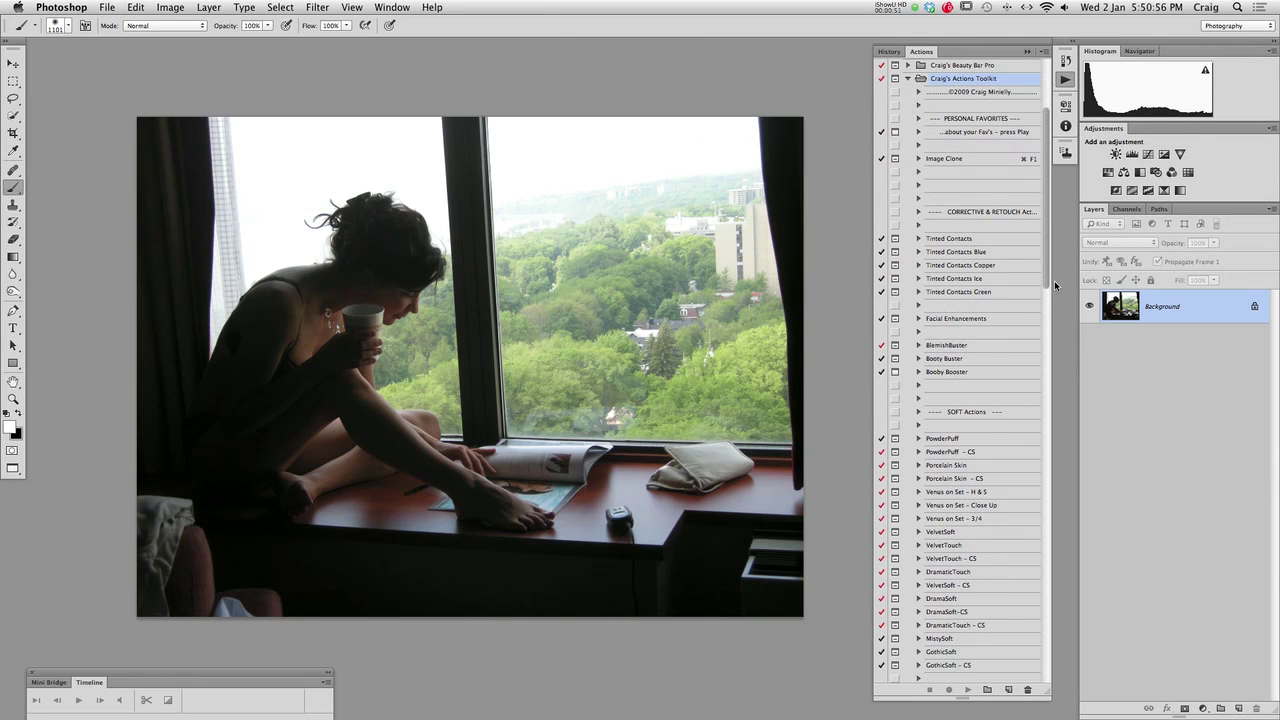
{"action": "scroll", "coordinate": [1054, 282], "scroll_direction": "down", "scroll_amount": 5}
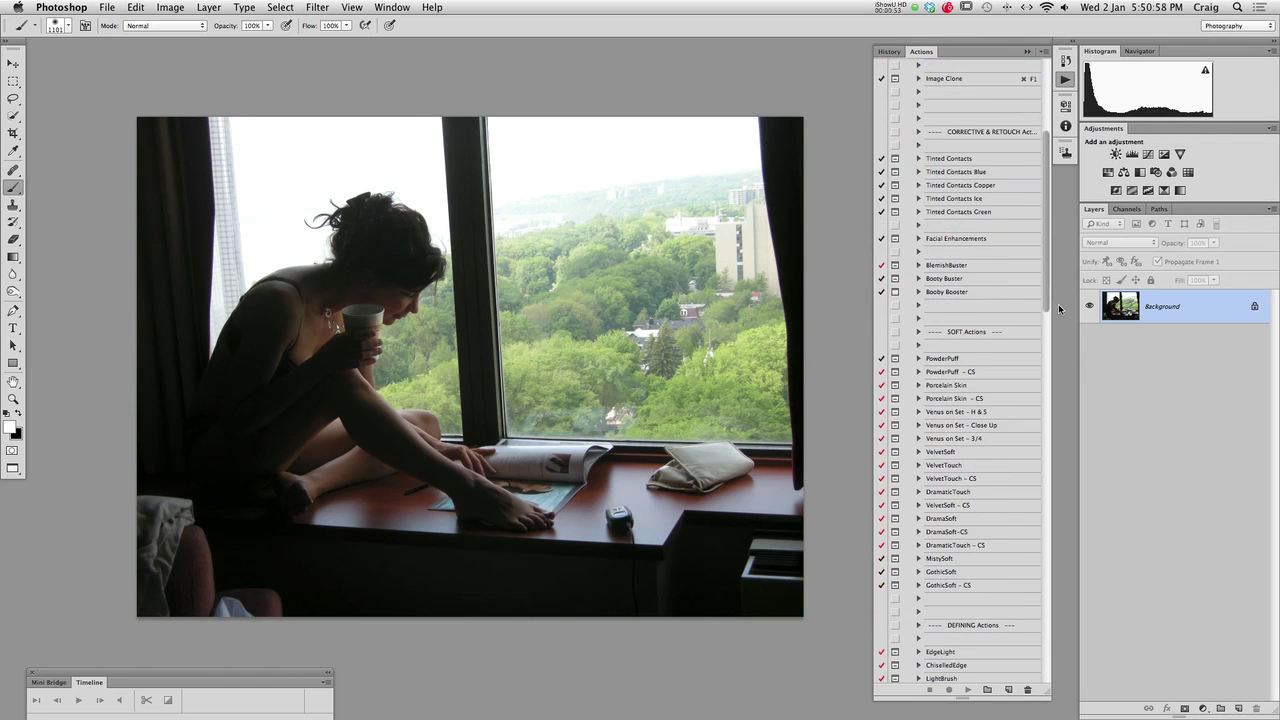
{"action": "scroll", "coordinate": [1058, 304], "scroll_direction": "down", "scroll_amount": 3}
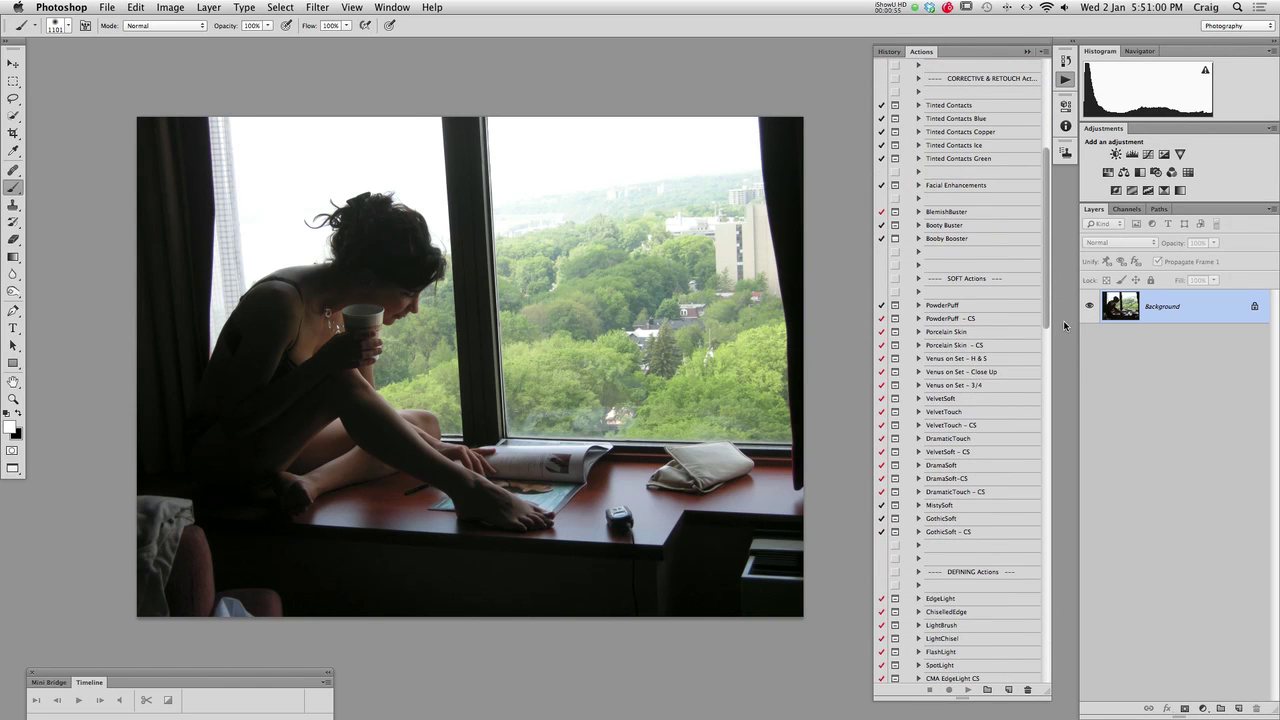
{"action": "scroll", "coordinate": [1063, 320], "scroll_direction": "down", "scroll_amount": 15}
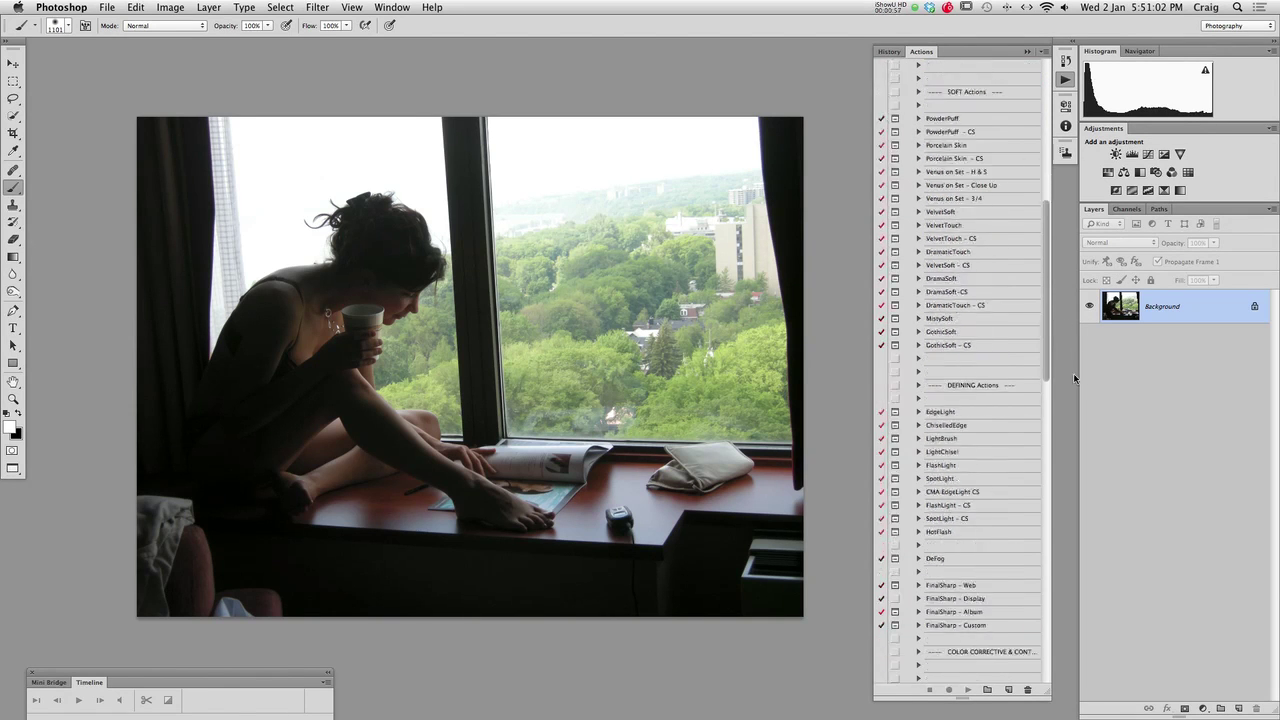
{"action": "scroll", "coordinate": [1060, 460], "scroll_direction": "down", "scroll_amount": 5}
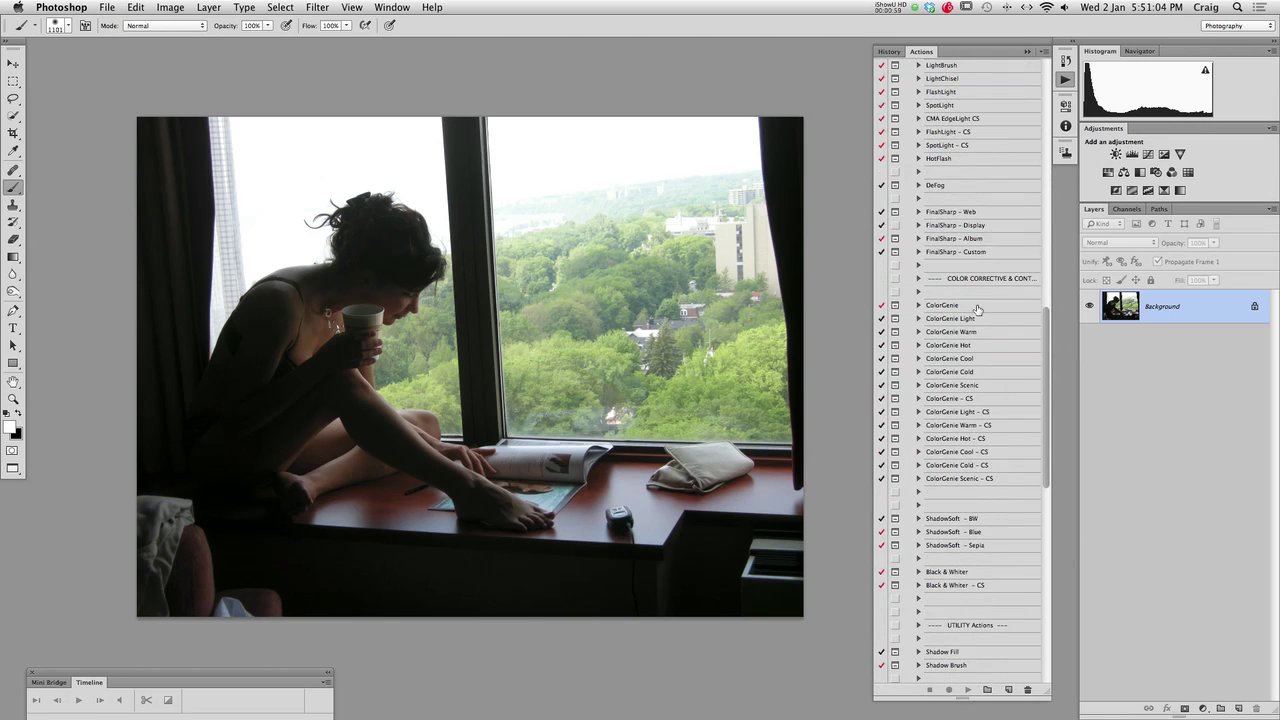
{"action": "left_click", "coordinate": [975, 307]}
{"action": "left_click", "coordinate": [964, 318]}
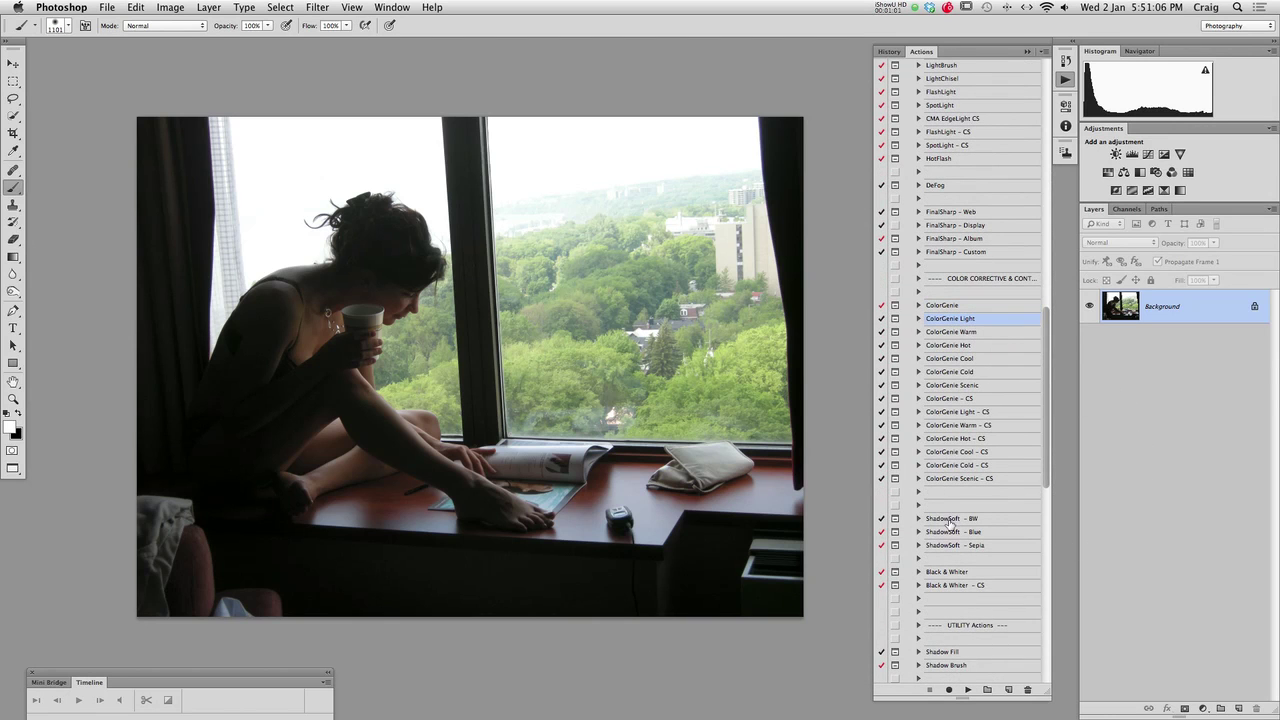
Run ColorGenie Light, stop at its pause, and pull Curves 1's lower point down to deepen shadows
{"action": "left_click", "coordinate": [967, 690]}
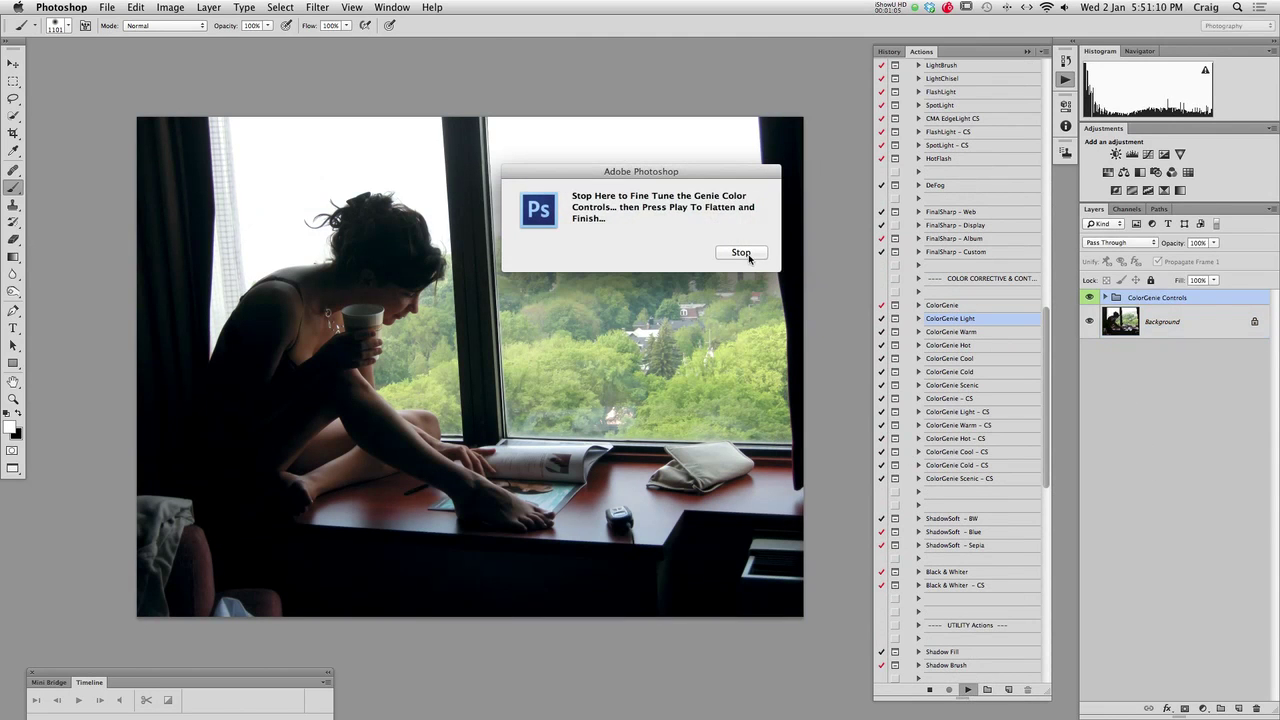
{"action": "left_click", "coordinate": [741, 253]}
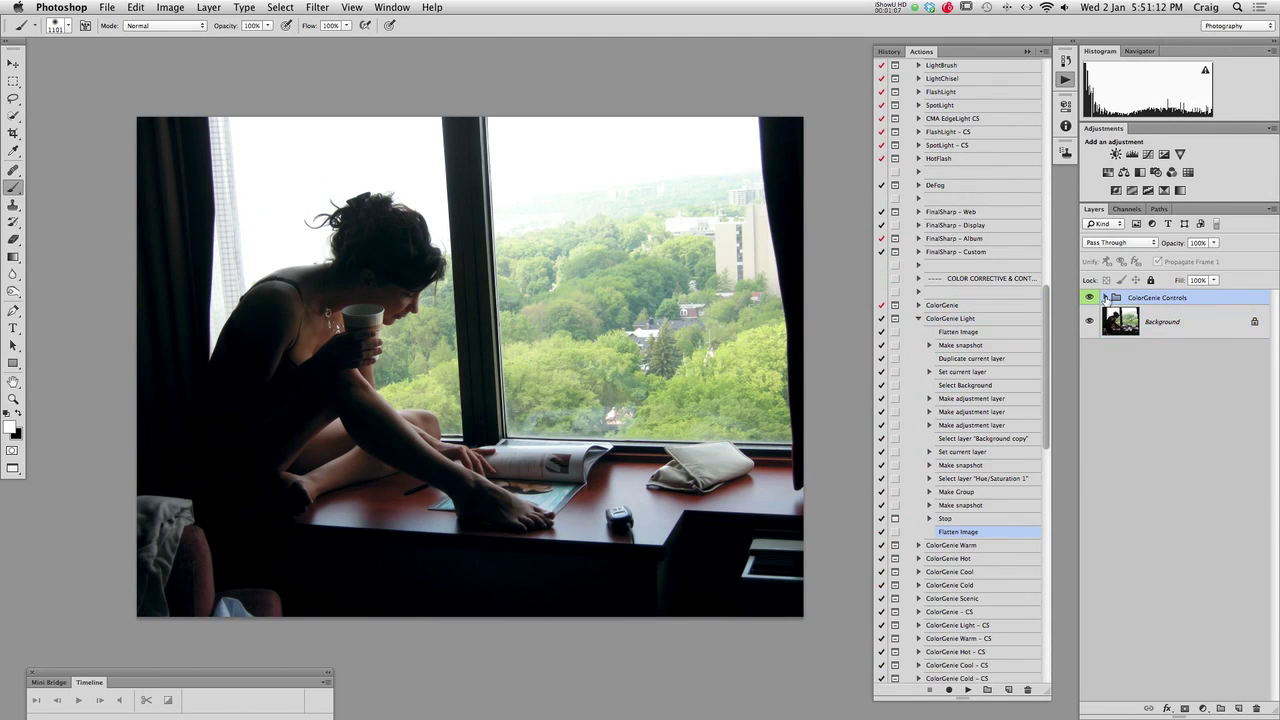
{"action": "left_click", "coordinate": [1104, 298]}
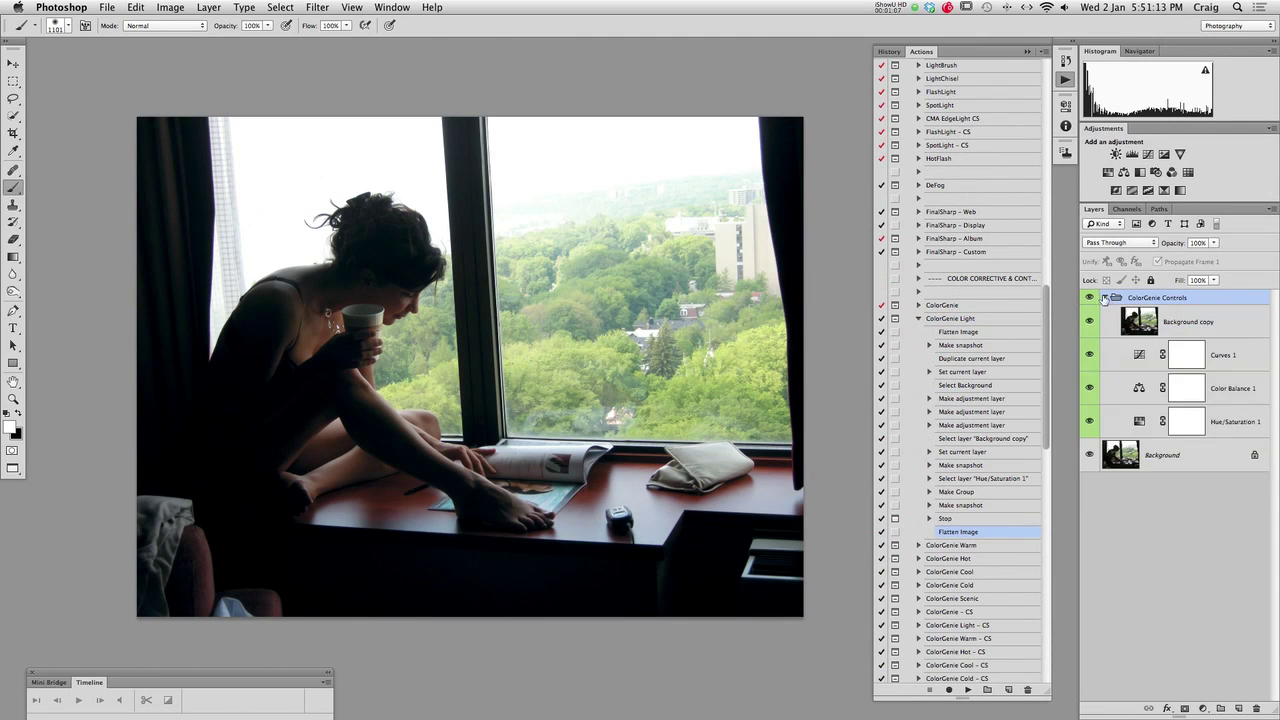
{"action": "left_click", "coordinate": [1141, 360]}
{"action": "double_click", "coordinate": [1138, 357]}
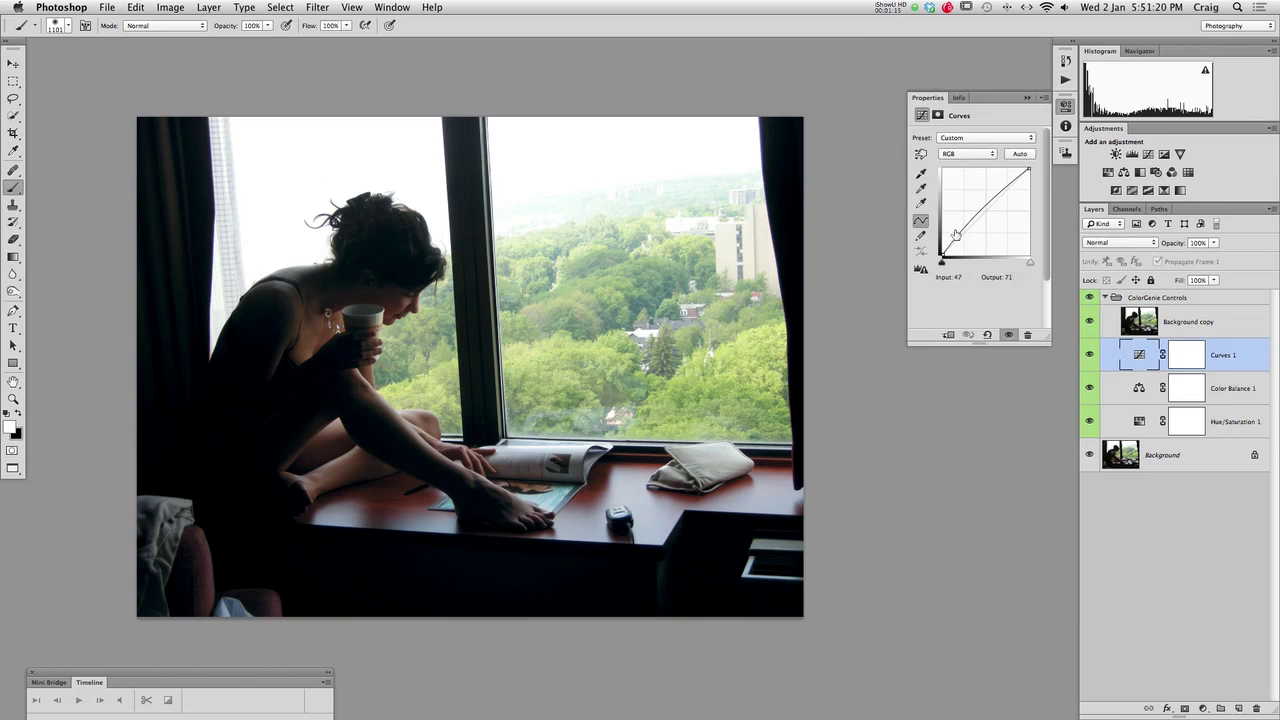
{"action": "left_click_drag", "start_coordinate": [952, 232], "coordinate": [955, 235]}
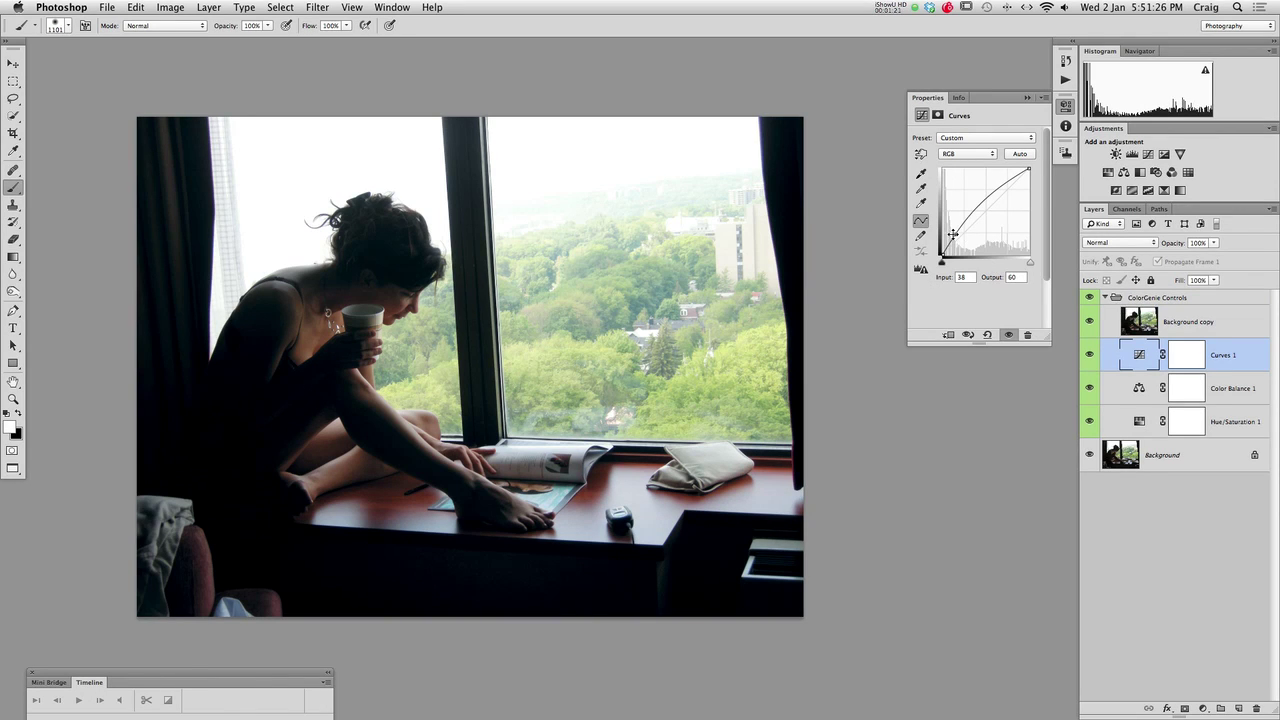
Review Color Balance 1 and Hue/Saturation 1, then toggle the ColorGenie Controls group to compare
{"action": "left_click", "coordinate": [1138, 398]}
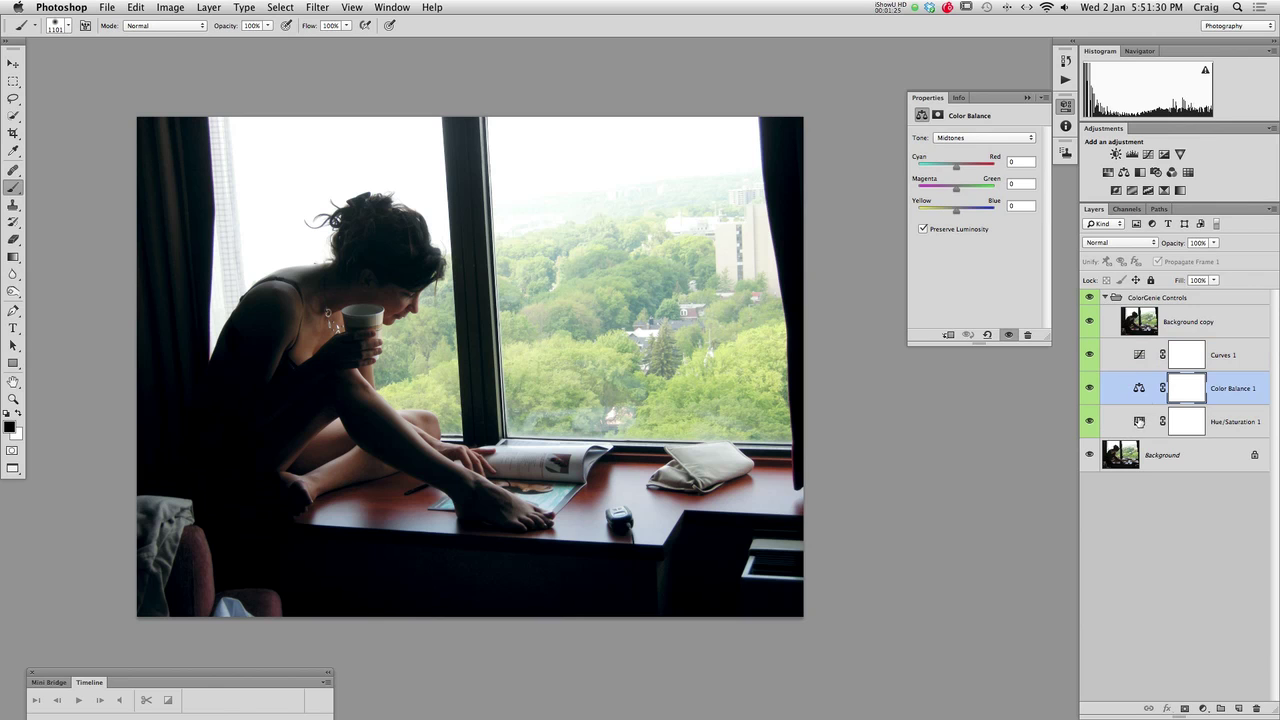
{"action": "left_click", "coordinate": [1140, 421]}
{"action": "left_click", "coordinate": [1105, 297]}
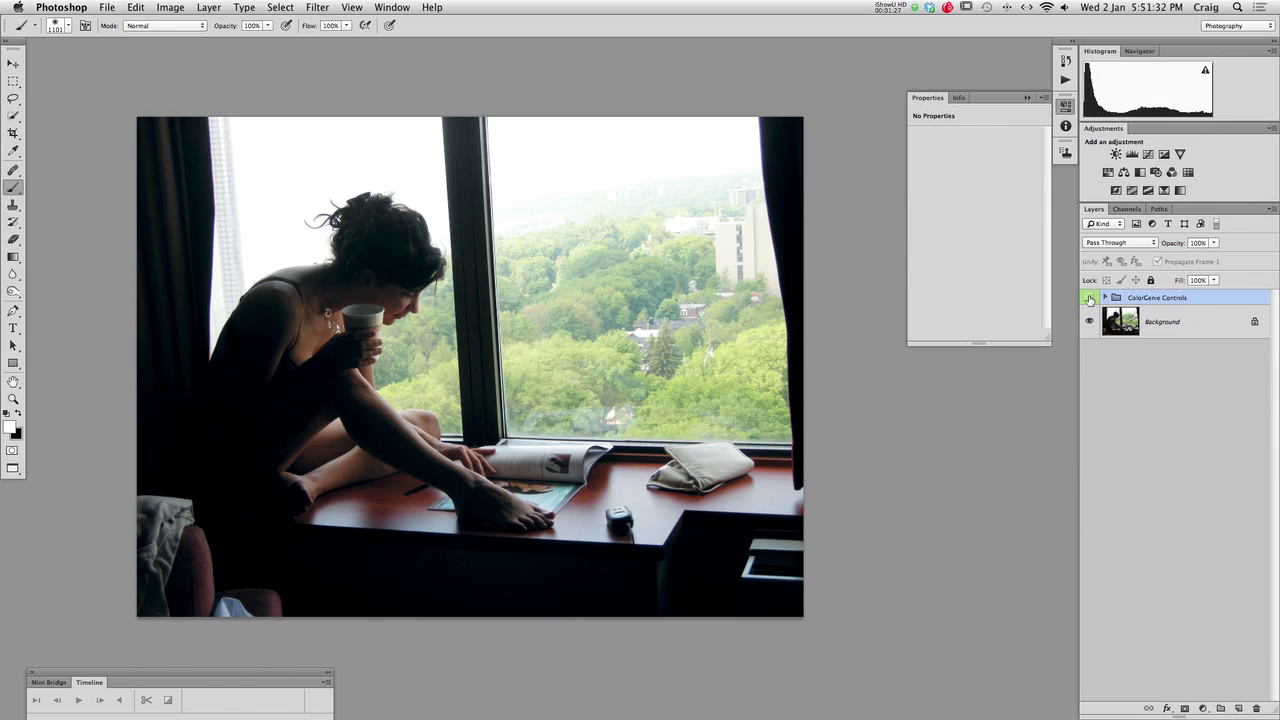
{"action": "left_click", "coordinate": [1089, 298]}
{"action": "left_click", "coordinate": [1089, 298]}
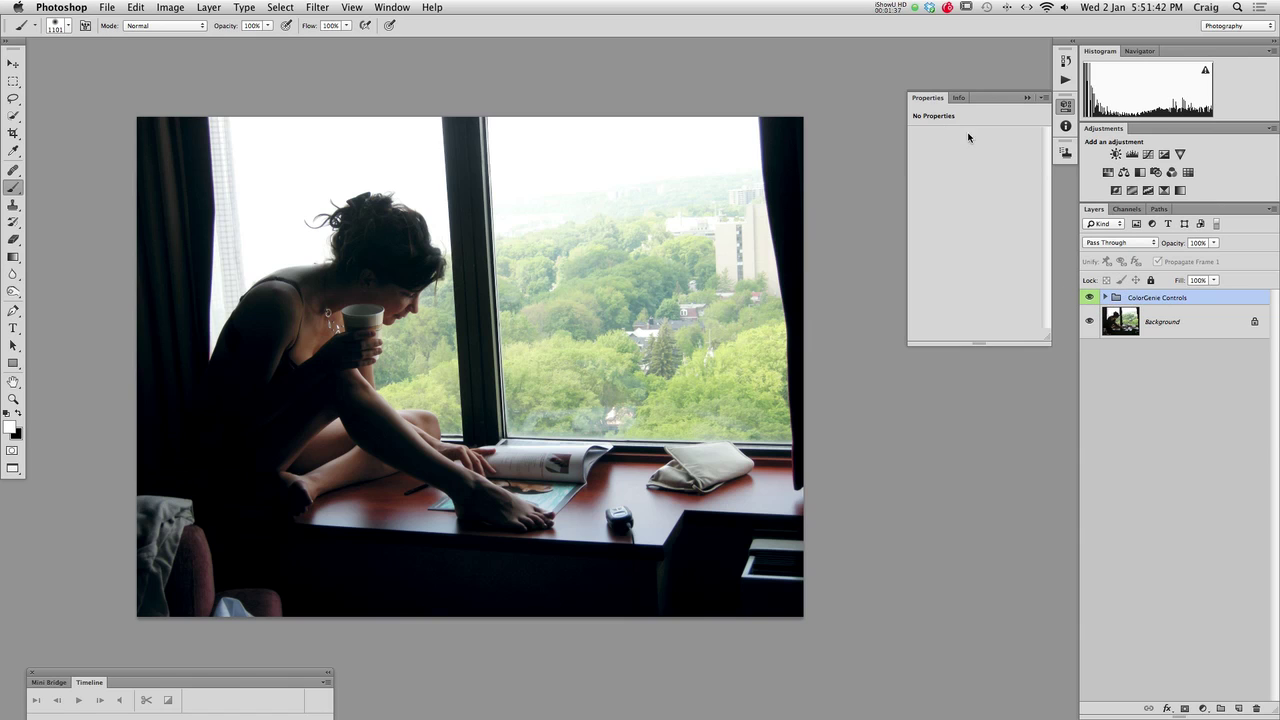
Collapse ColorGenie Light and select the PowderPuff action
{"action": "left_click", "coordinate": [1065, 80]}
{"action": "left_click", "coordinate": [918, 318]}
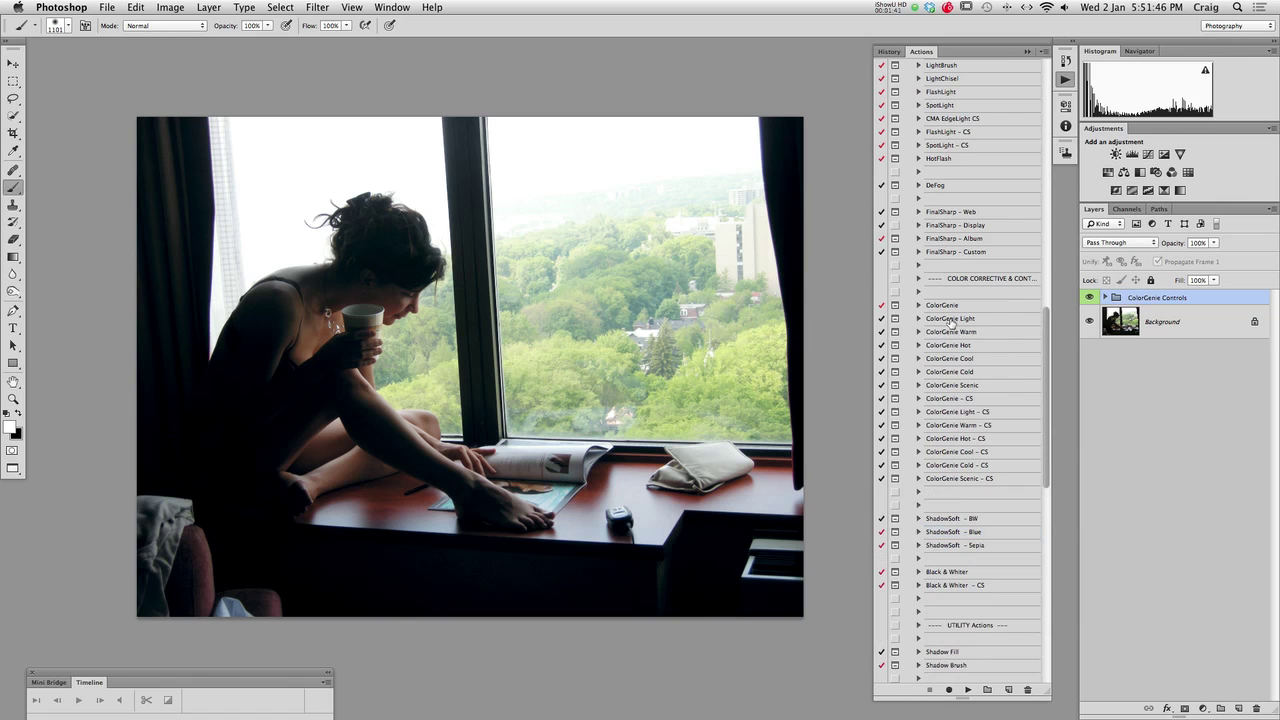
{"action": "left_click_drag", "start_coordinate": [1046, 369], "coordinate": [1042, 347]}
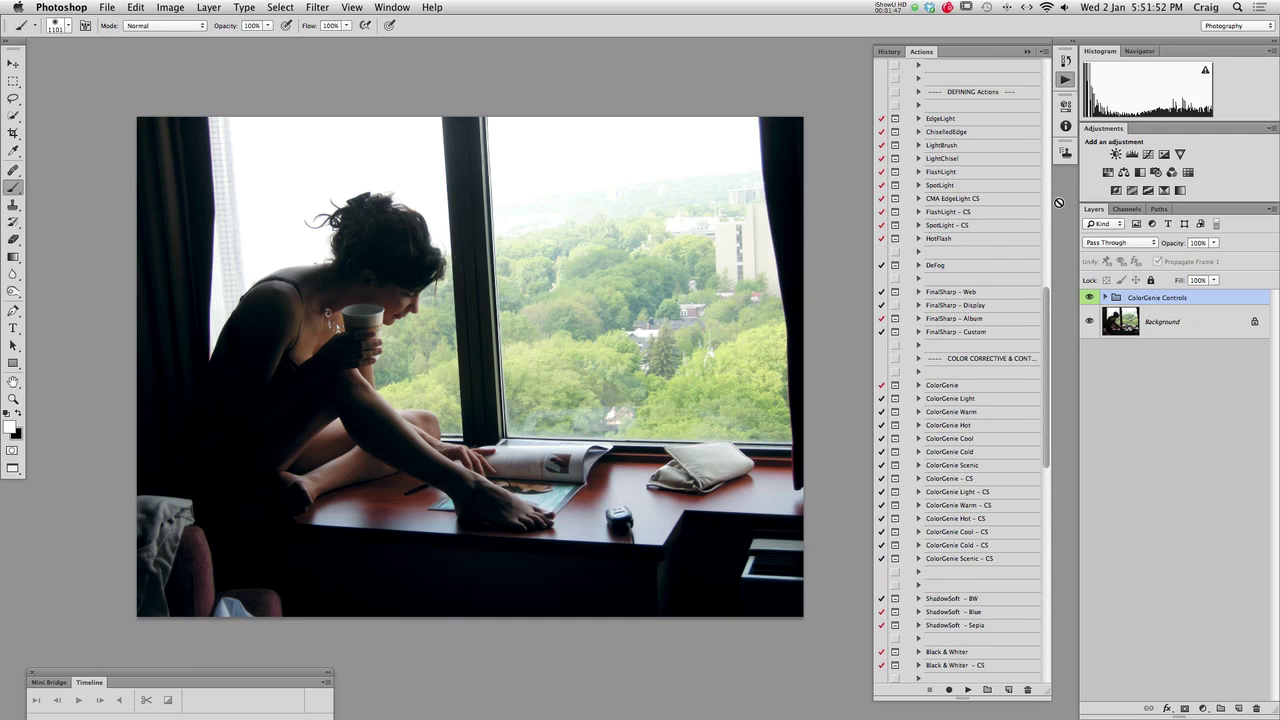
{"action": "left_click_drag", "start_coordinate": [1046, 296], "coordinate": [1009, 200]}
{"action": "left_click", "coordinate": [957, 199]}
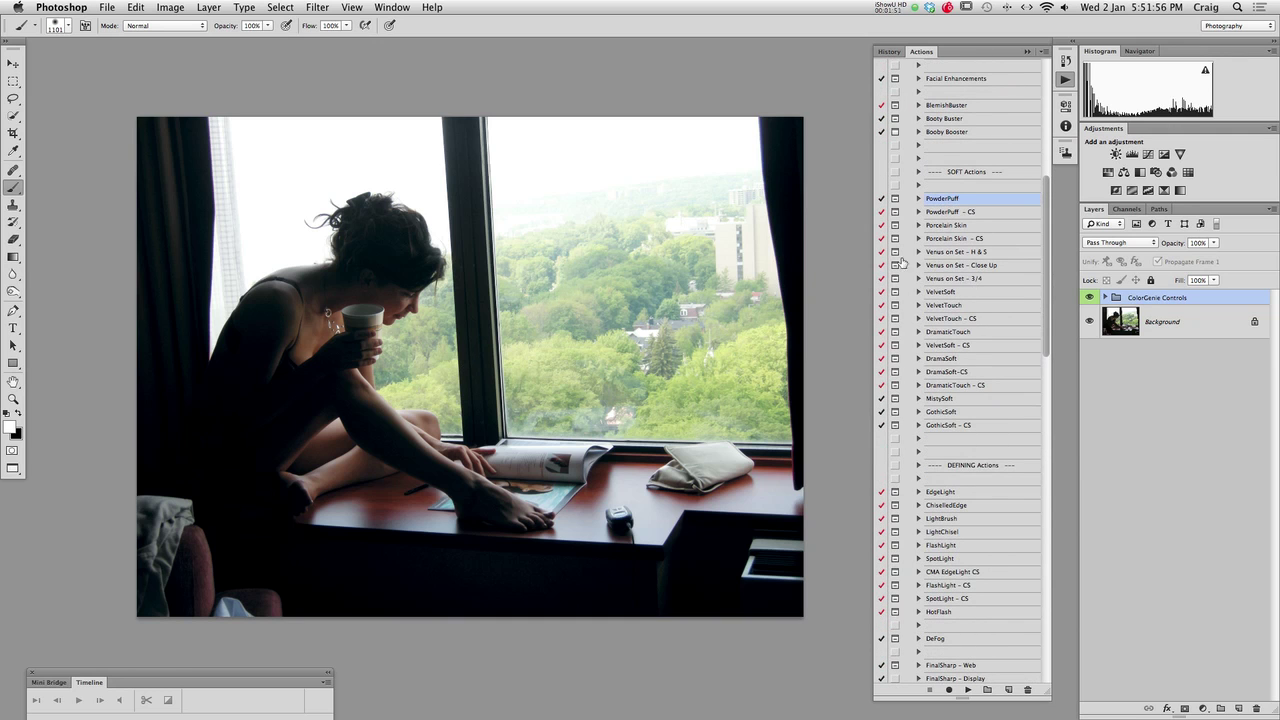
Run PowderPuff, continue past its prompts, and paint the soft glow onto the trees' mask
{"action": "left_click", "coordinate": [967, 690]}
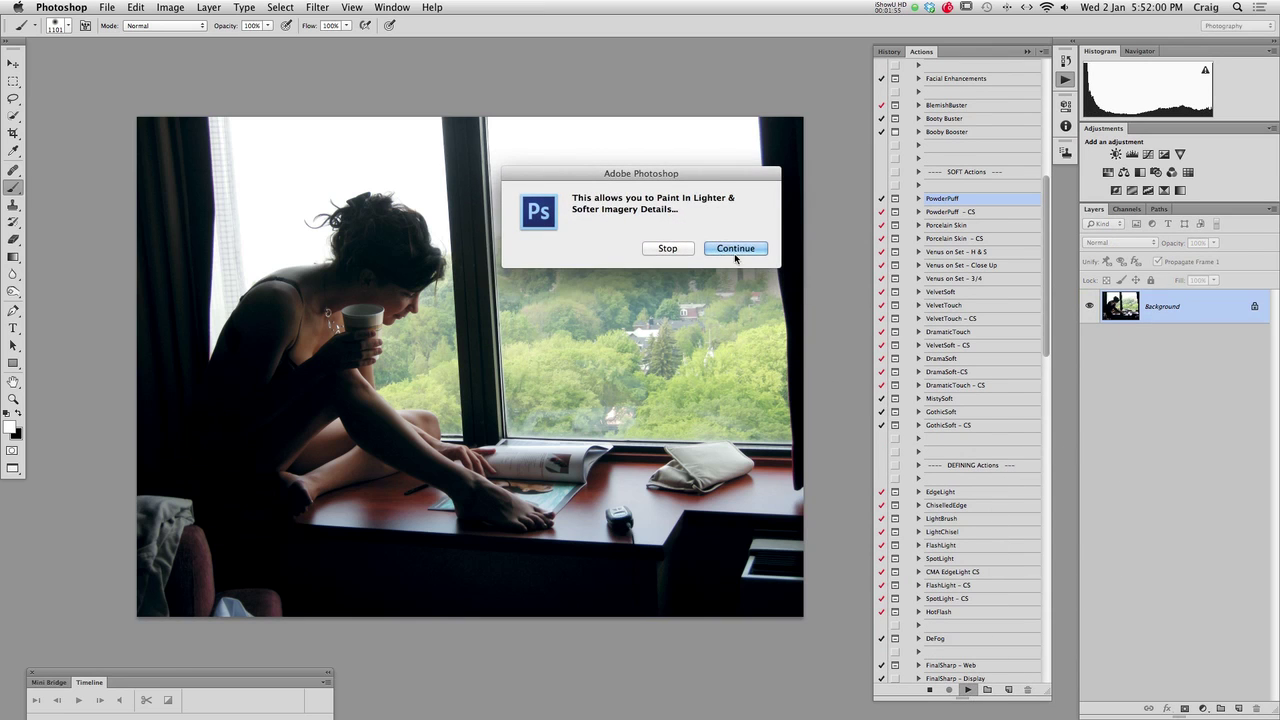
{"action": "left_click", "coordinate": [735, 248]}
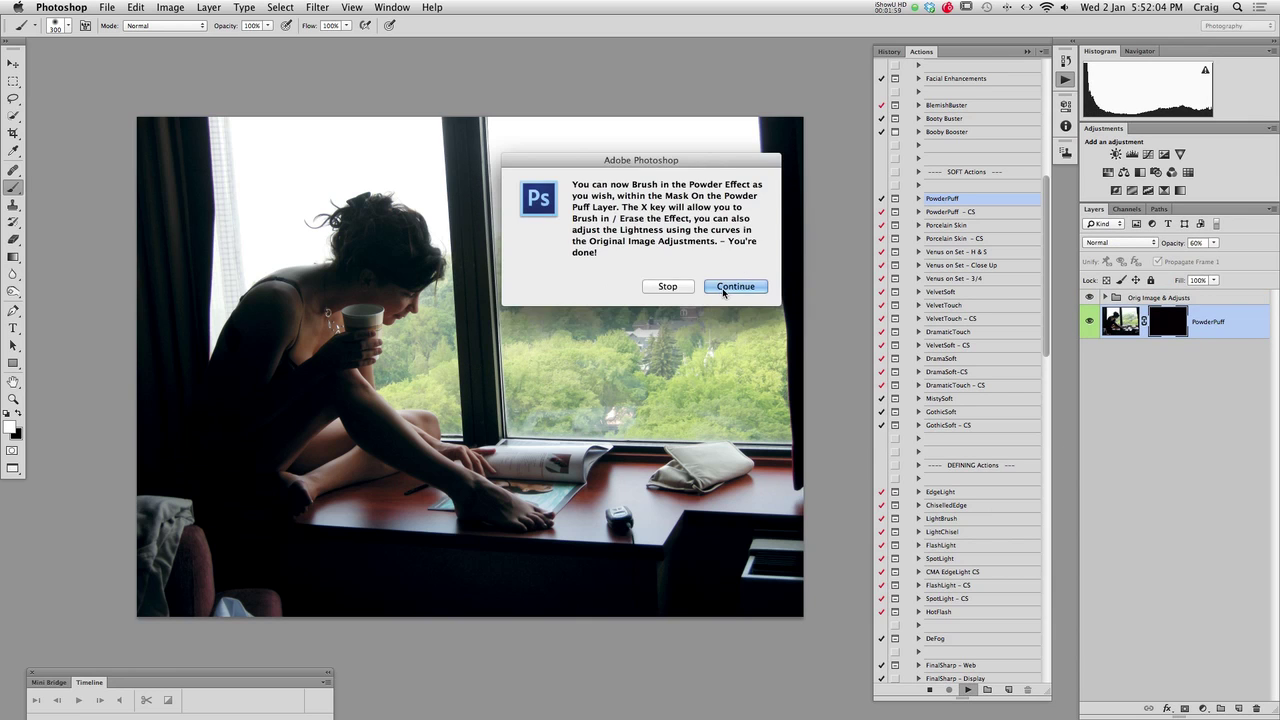
{"action": "left_click", "coordinate": [735, 286]}
{"action": "mouse_move", "coordinate": [609, 314]}
{"action": "left_mouse_down"}
{"action": "mouse_move", "coordinate": [587, 386]}
{"action": "mouse_move", "coordinate": [694, 329]}
{"action": "mouse_move", "coordinate": [743, 363]}
{"action": "mouse_move", "coordinate": [614, 413]}
{"action": "mouse_move", "coordinate": [751, 343]}
{"action": "mouse_move", "coordinate": [765, 396]}
{"action": "mouse_move", "coordinate": [731, 229]}
{"action": "mouse_move", "coordinate": [540, 254]}
{"action": "mouse_move", "coordinate": [517, 303]}
{"action": "mouse_move", "coordinate": [540, 380]}
{"action": "mouse_move", "coordinate": [725, 410]}
{"action": "mouse_move", "coordinate": [760, 380]}
{"action": "mouse_move", "coordinate": [731, 303]}
{"action": "mouse_move", "coordinate": [334, 363]}
{"action": "mouse_move", "coordinate": [413, 373]}
{"action": "mouse_move", "coordinate": [400, 352]}
{"action": "mouse_move", "coordinate": [440, 380]}
{"action": "mouse_move", "coordinate": [423, 345]}
{"action": "mouse_move", "coordinate": [436, 300]}
{"action": "mouse_move", "coordinate": [717, 317]}
{"action": "mouse_move", "coordinate": [551, 259]}
{"action": "mouse_move", "coordinate": [795, 312]}
{"action": "left_mouse_up"}
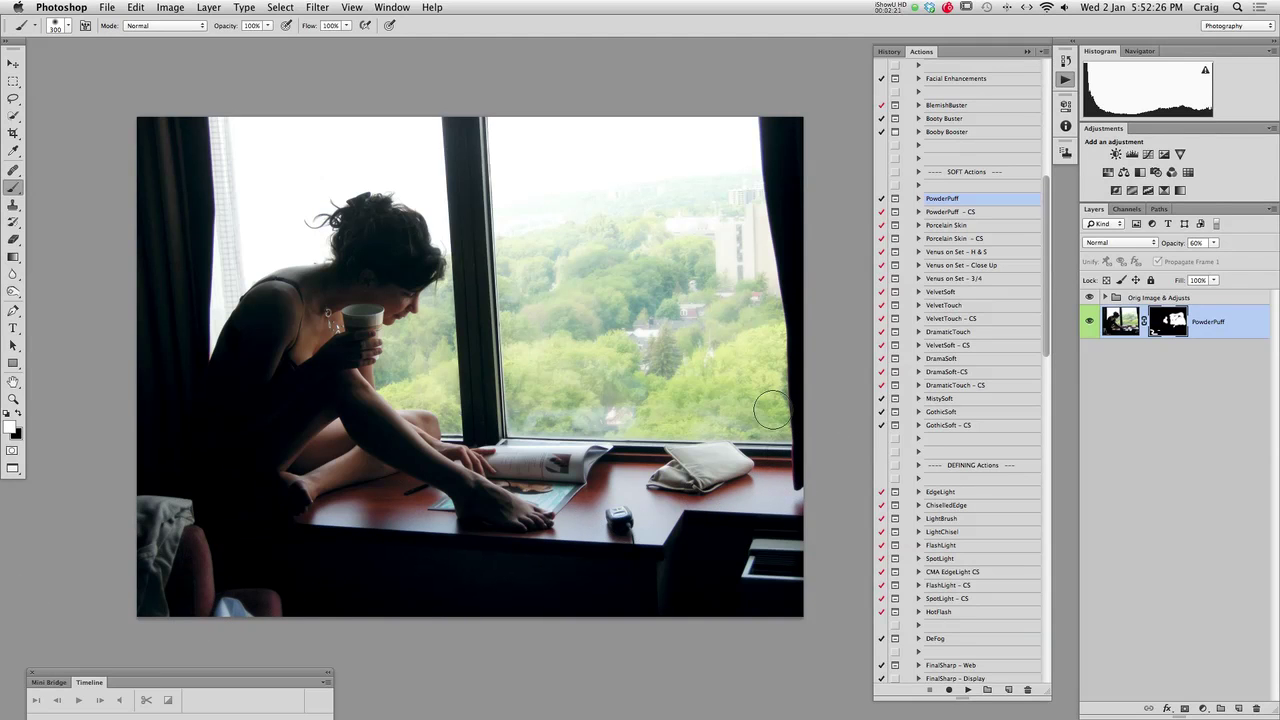
Toggle the PowderPuff layer on and off to compare before and after
{"action": "left_click", "coordinate": [1090, 321]}
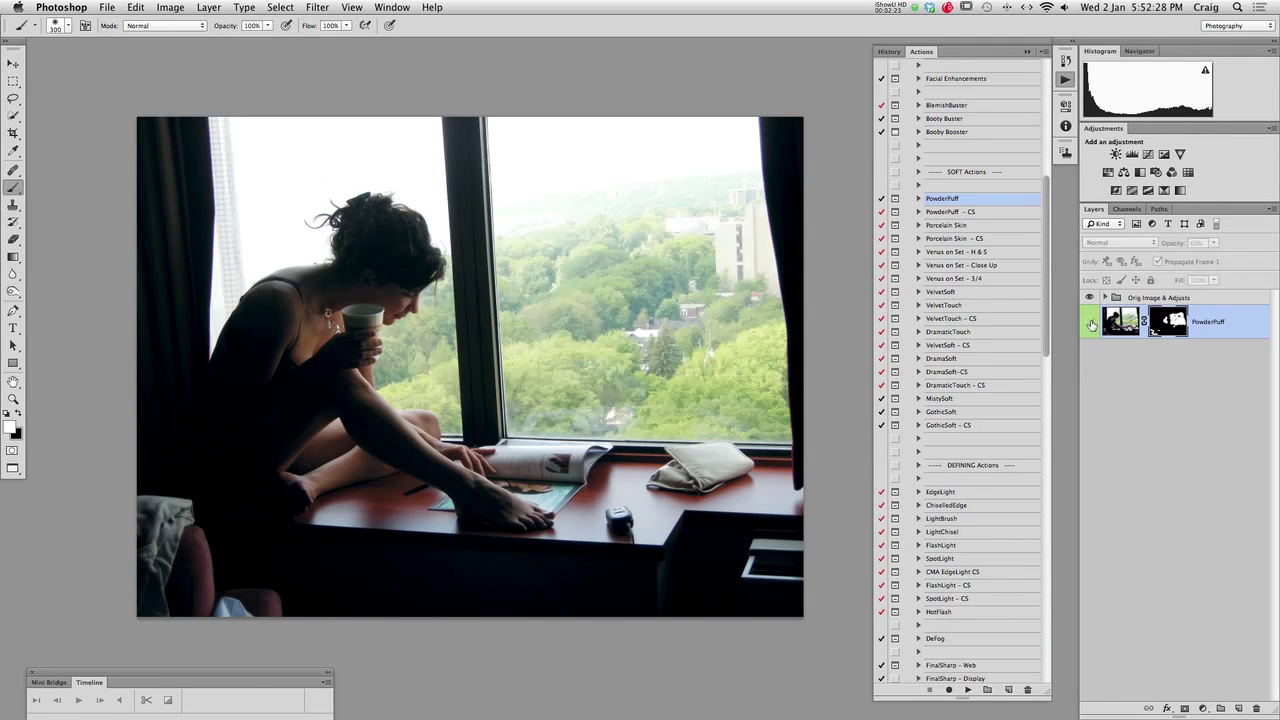
{"action": "left_click", "coordinate": [1090, 321]}
{"action": "left_click", "coordinate": [1090, 322]}
{"action": "left_click", "coordinate": [1090, 322]}
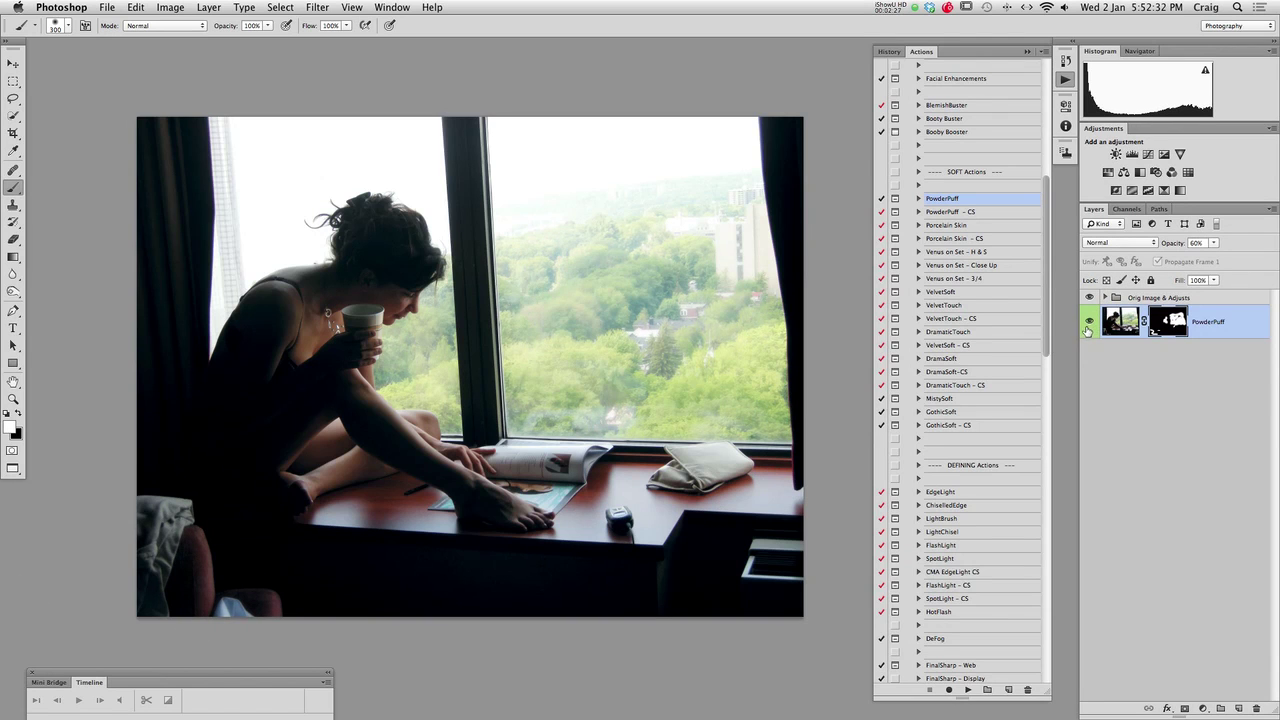
{"action": "left_click", "coordinate": [1091, 321]}
{"action": "left_click", "coordinate": [1091, 322]}
Collapse the Actions Toolkit, open Beauty Bar Pro and select the BeautyPro LS action
{"action": "scroll", "coordinate": [1046, 233], "scroll_direction": "up", "scroll_amount": 10}
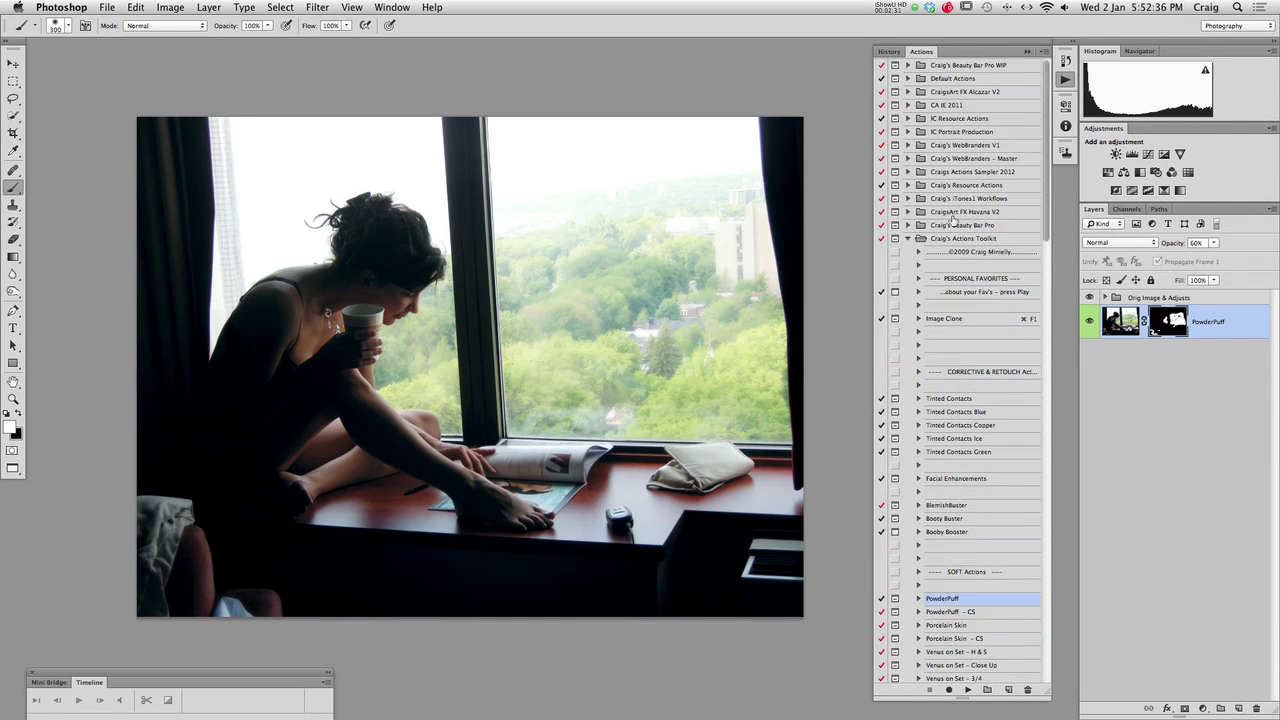
{"action": "left_click", "coordinate": [965, 240]}
{"action": "left_click", "coordinate": [908, 238]}
{"action": "left_click", "coordinate": [968, 226]}
{"action": "left_click", "coordinate": [909, 225]}
{"action": "left_click_drag", "start_coordinate": [1042, 252], "coordinate": [1050, 285]}
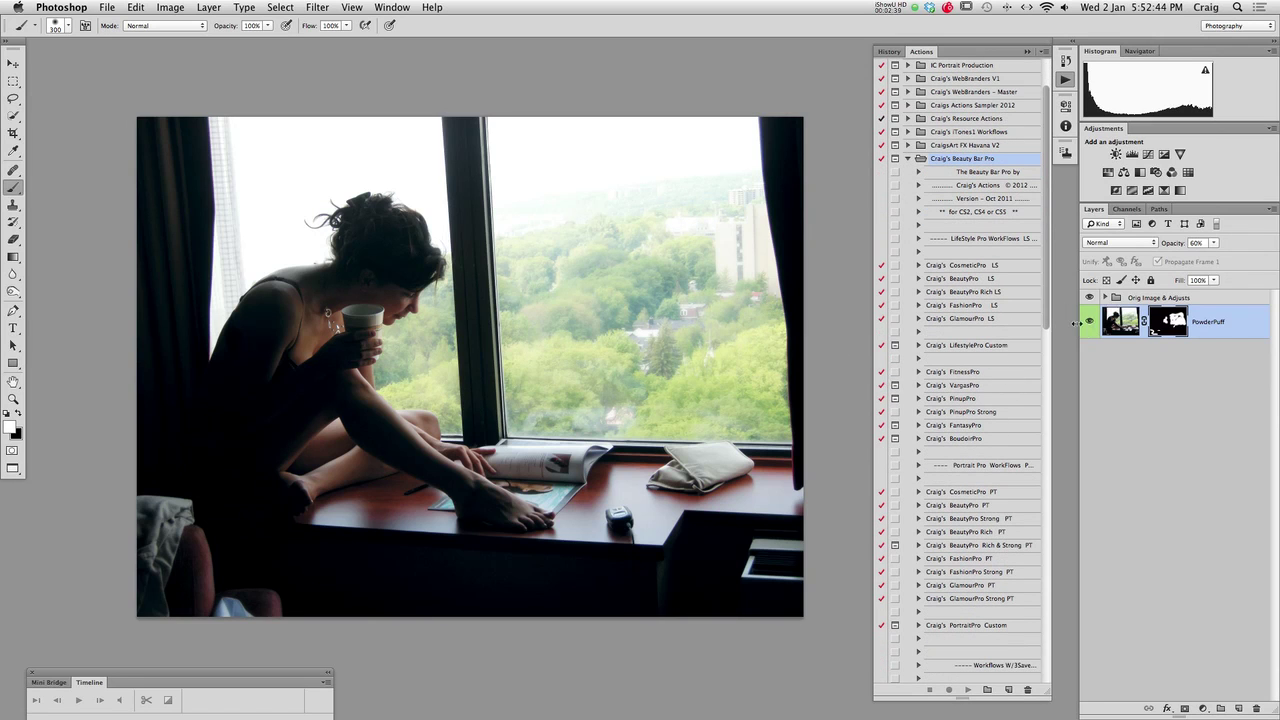
{"action": "left_click", "coordinate": [966, 279]}
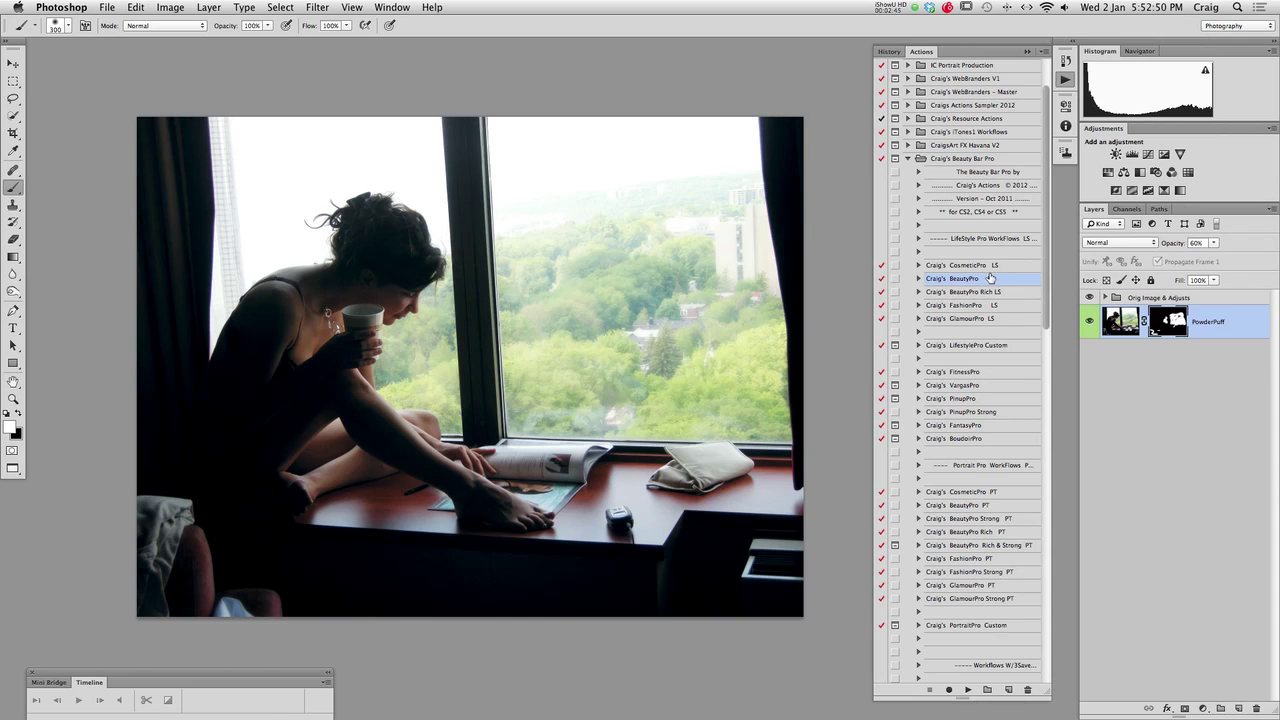
{"action": "left_click", "coordinate": [986, 506], "text": "super"}
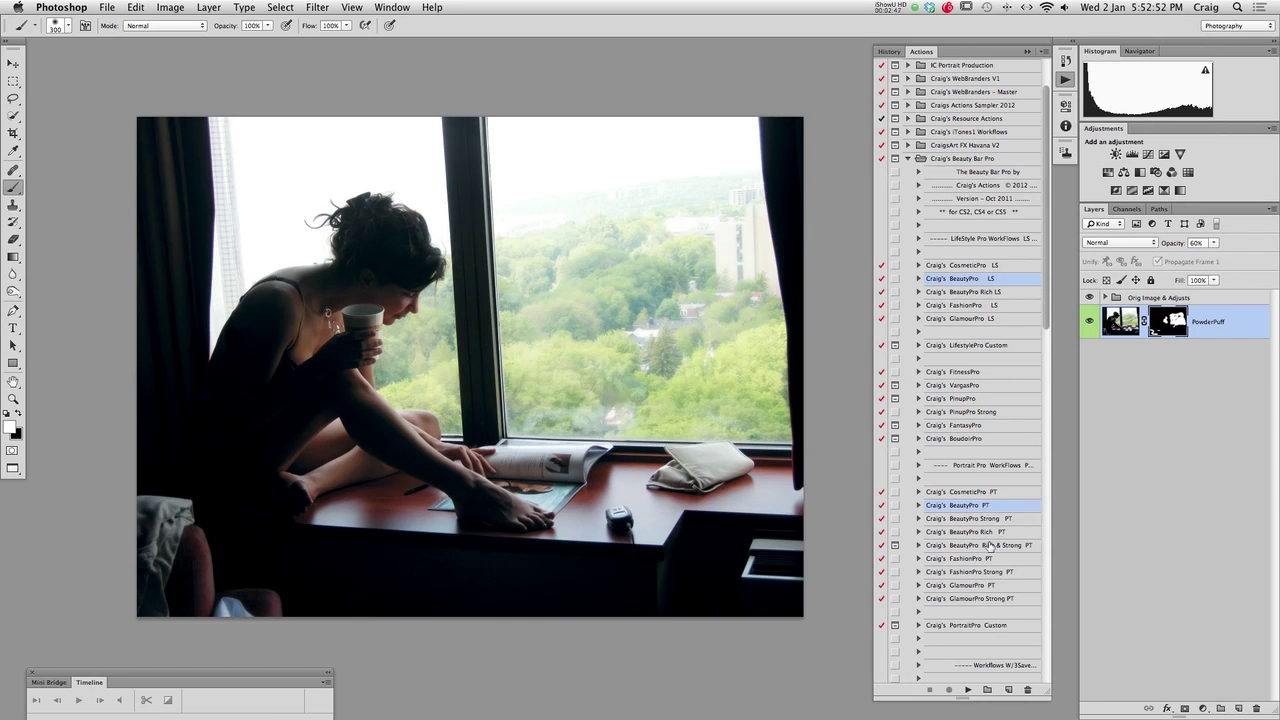
{"action": "left_click", "coordinate": [992, 283]}
Run BeautyPro LS and toggle the Beauty Final layer to compare the retouch
{"action": "left_click", "coordinate": [969, 688]}
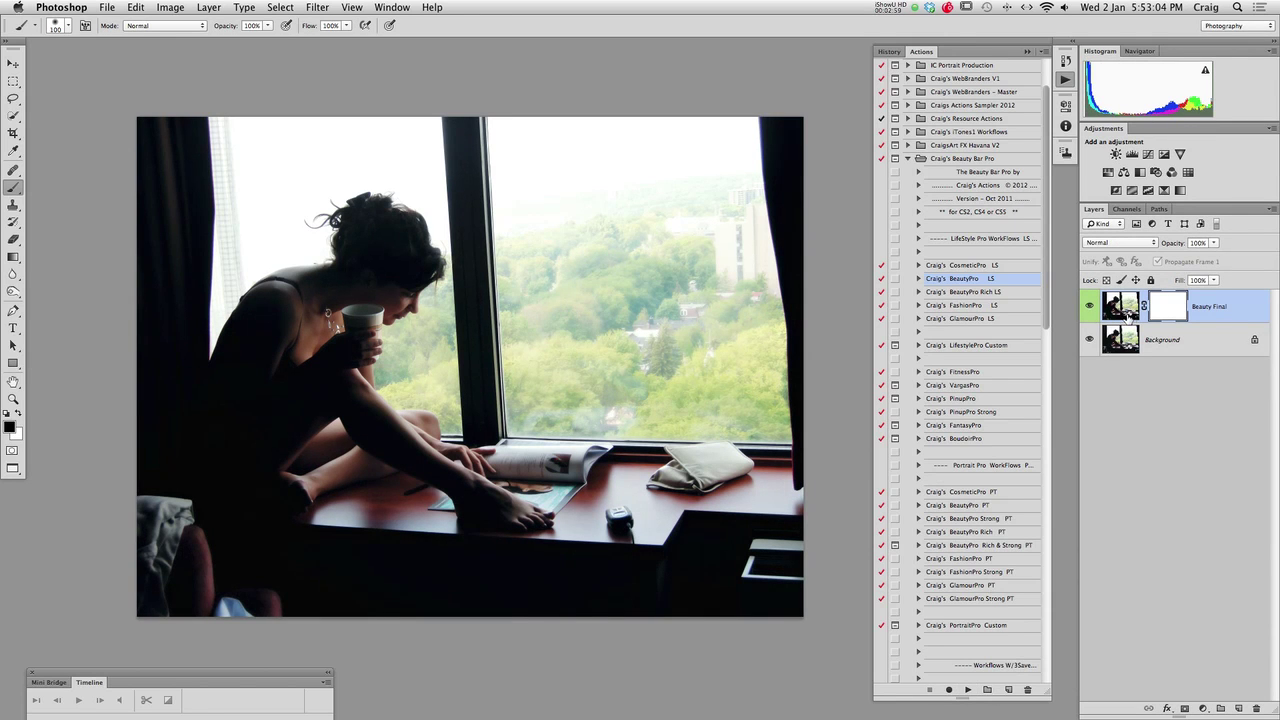
{"action": "left_click", "coordinate": [1089, 307]}
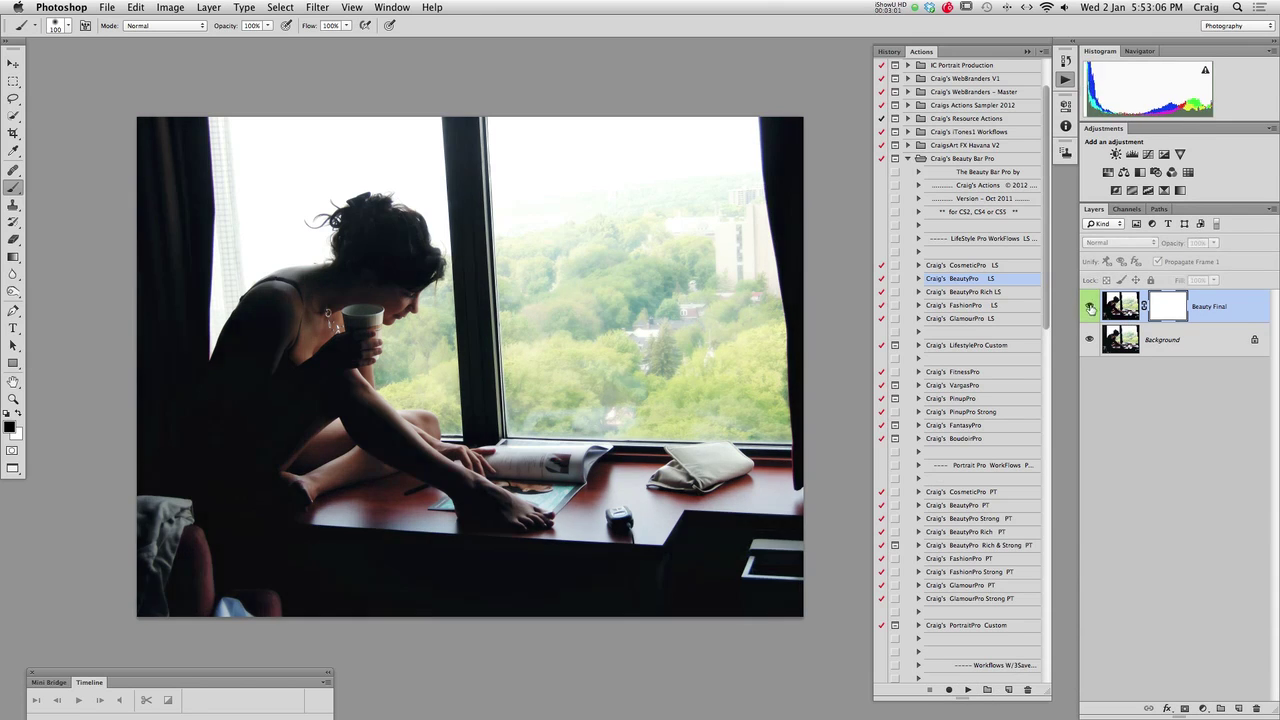
{"action": "left_click", "coordinate": [1089, 307]}
{"action": "scroll", "coordinate": [336, 386], "scroll_direction": "up", "scroll_amount": 3}
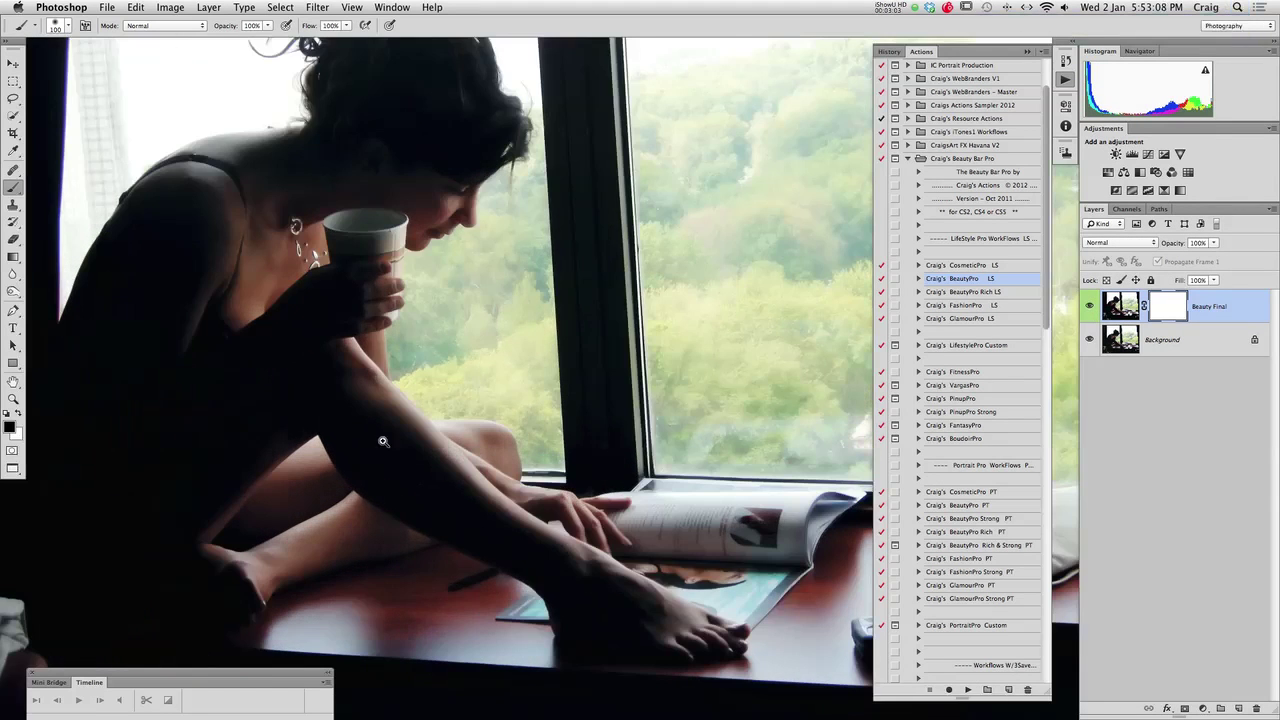
{"action": "left_click", "coordinate": [1089, 307]}
{"action": "left_click", "coordinate": [1088, 313]}
{"action": "left_click", "coordinate": [1090, 308]}
{"action": "left_click", "coordinate": [1090, 308]}
Pan across the figure and compare the skin with and without Beauty Final
{"action": "scroll", "coordinate": [434, 408], "scroll_direction": "up", "scroll_amount": 2}
{"action": "left_click_drag", "start_coordinate": [439, 337], "coordinate": [506, 400]}
{"action": "left_click", "coordinate": [1092, 308]}
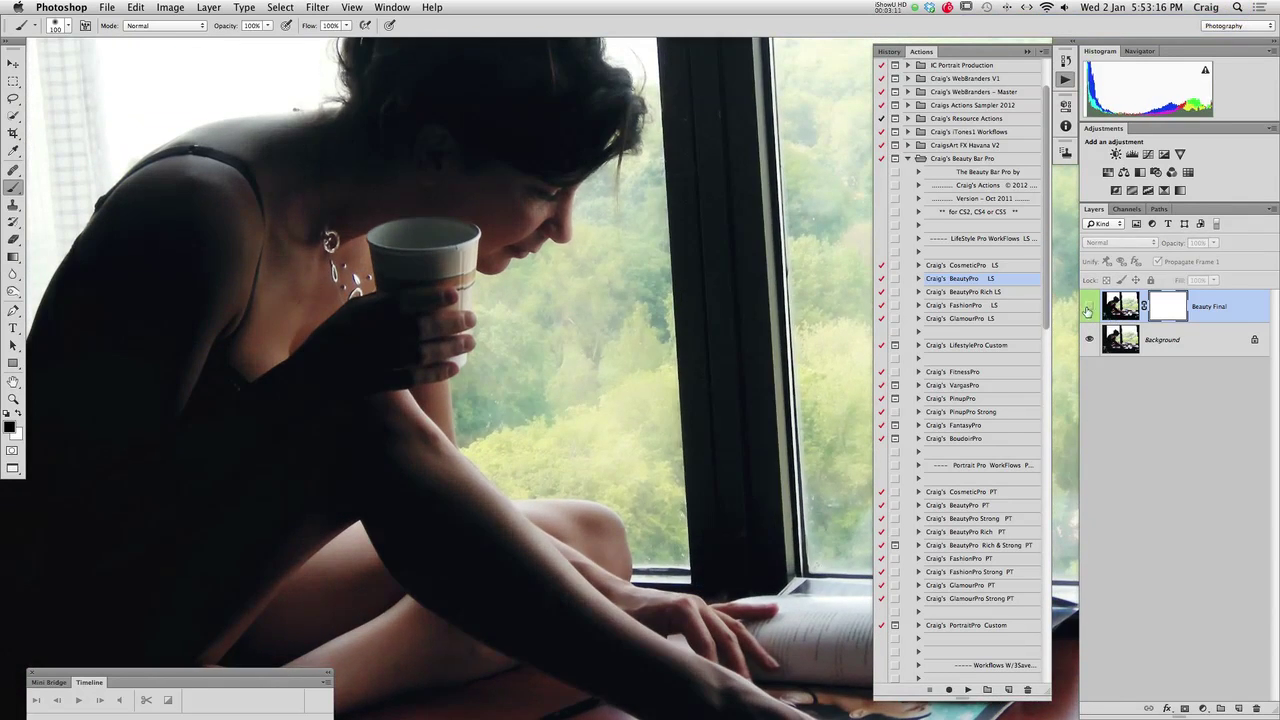
{"action": "left_click", "coordinate": [1087, 309]}
{"action": "left_click", "coordinate": [1089, 308]}
{"action": "left_click", "coordinate": [1089, 308]}
{"action": "left_click", "coordinate": [1089, 308]}
{"action": "left_click", "coordinate": [1089, 308]}
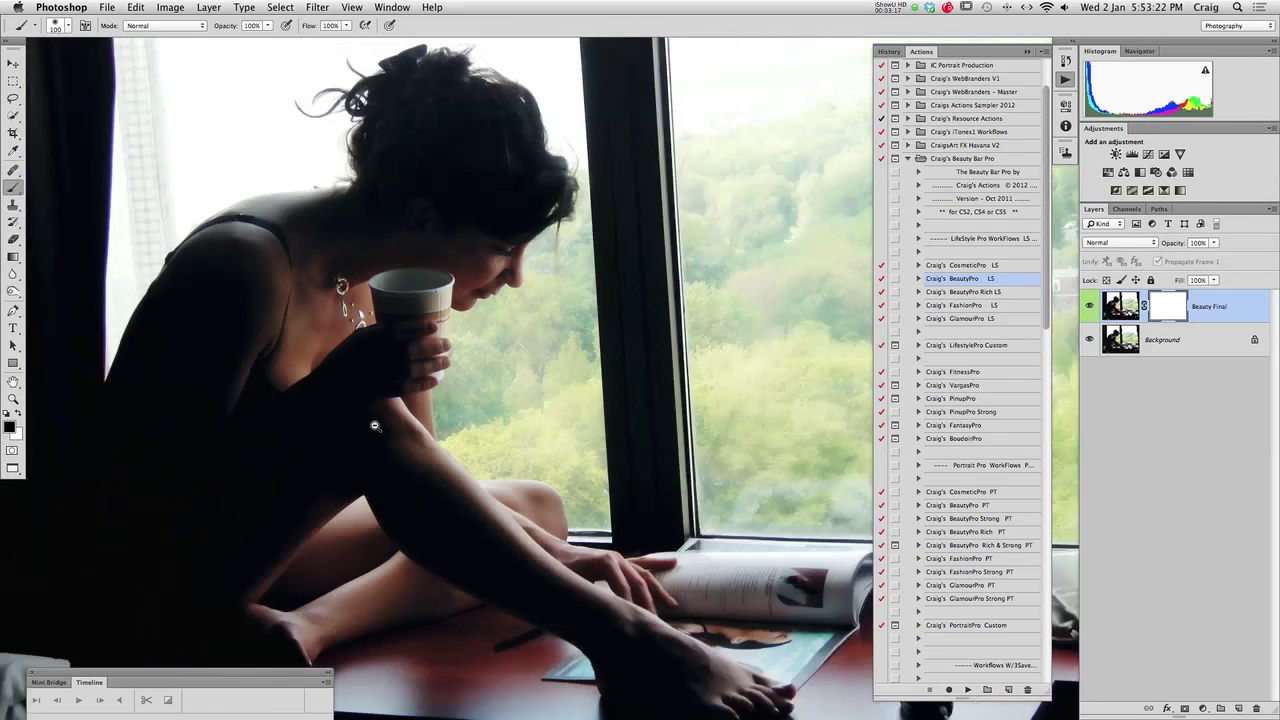
Zoom out to the whole photo and check Beauty Final on and off once more
{"action": "left_click", "coordinate": [351, 415], "text": "alt"}
{"action": "left_click", "coordinate": [1090, 307]}
{"action": "left_click", "coordinate": [1089, 309]}
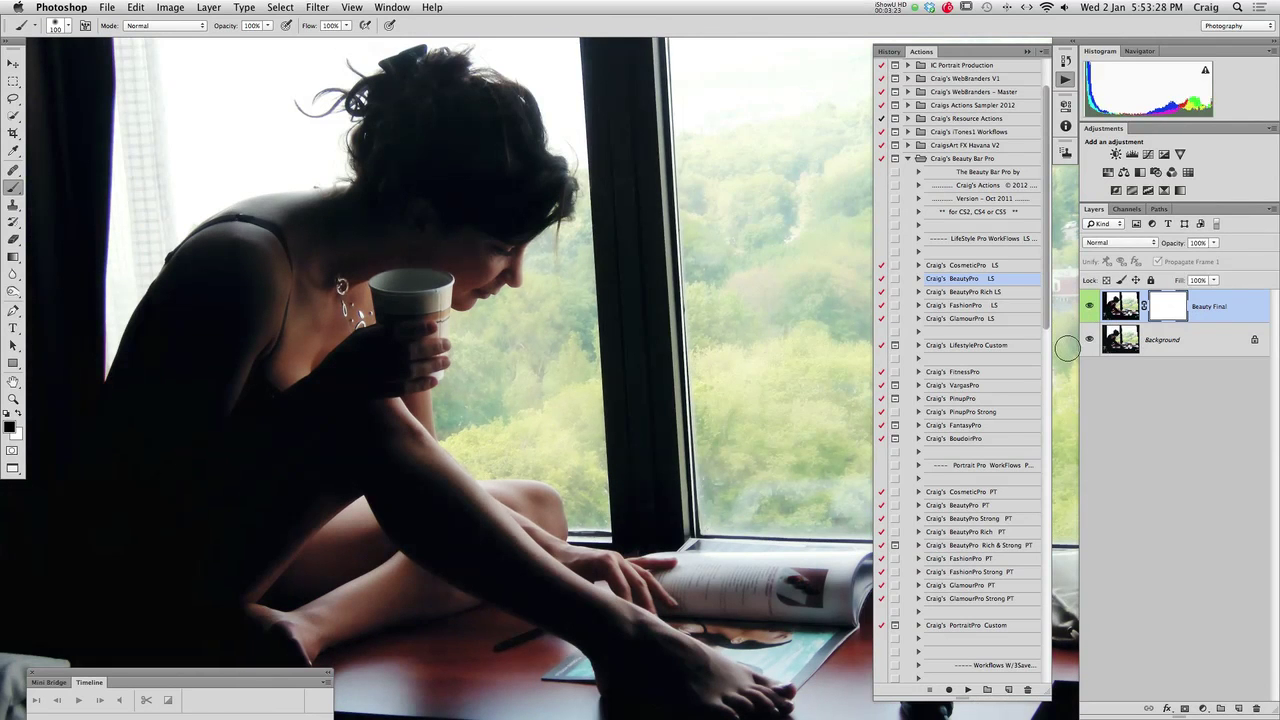
{"action": "left_click", "coordinate": [463, 411], "text": "alt"}
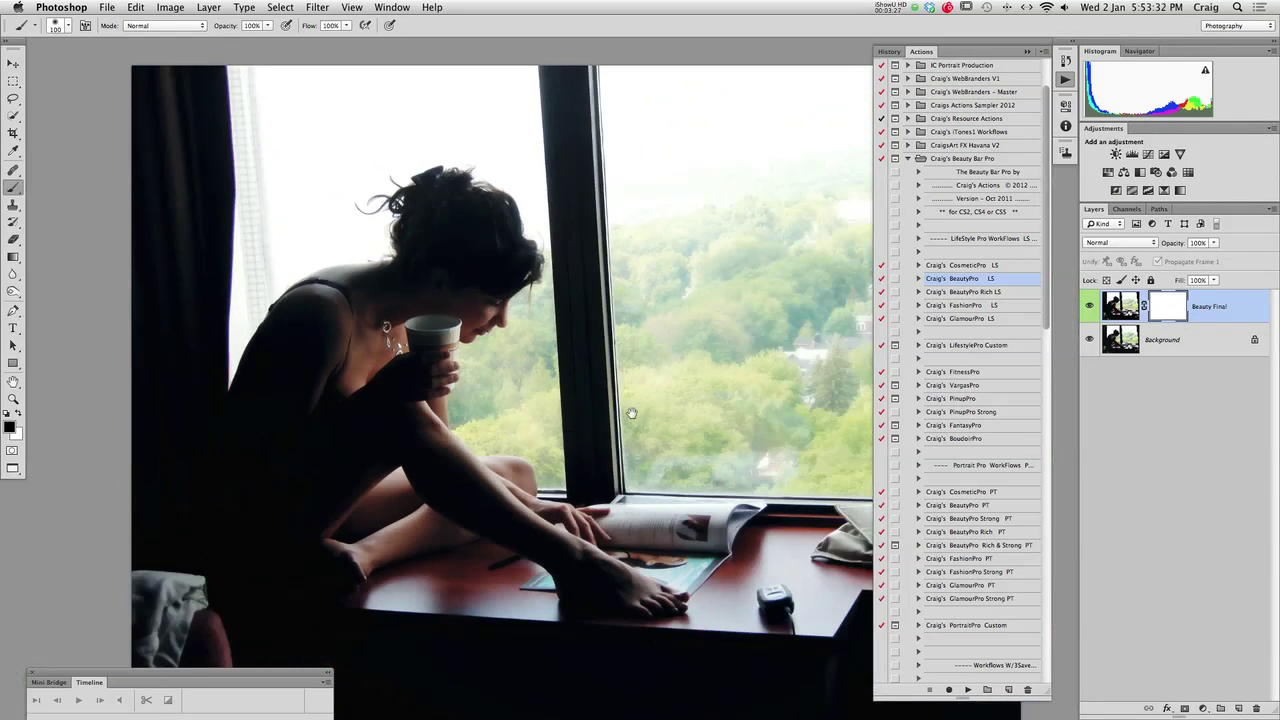
{"action": "scroll", "coordinate": [623, 409], "scroll_direction": "right", "scroll_amount": 3}
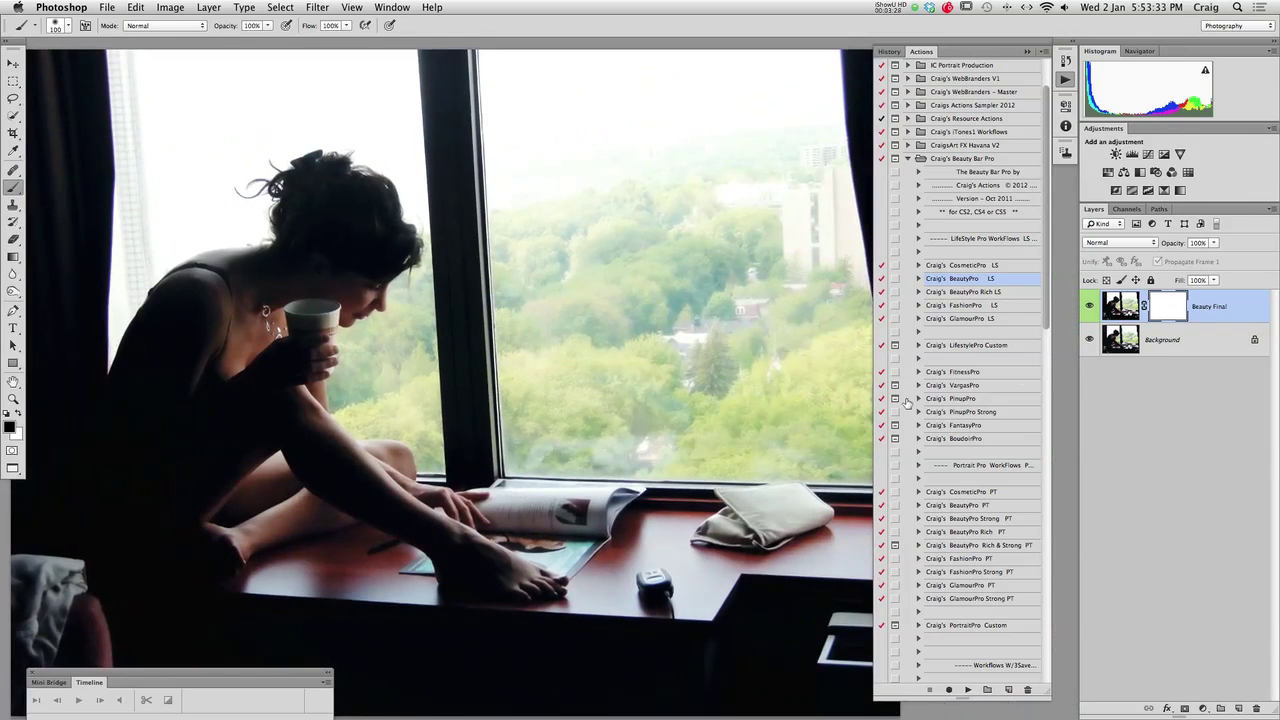
Collapse Beauty Bar Pro, expand the Actions Toolkit, and run the Black & Whiter action
{"action": "left_click", "coordinate": [993, 162]}
{"action": "left_click", "coordinate": [907, 159]}
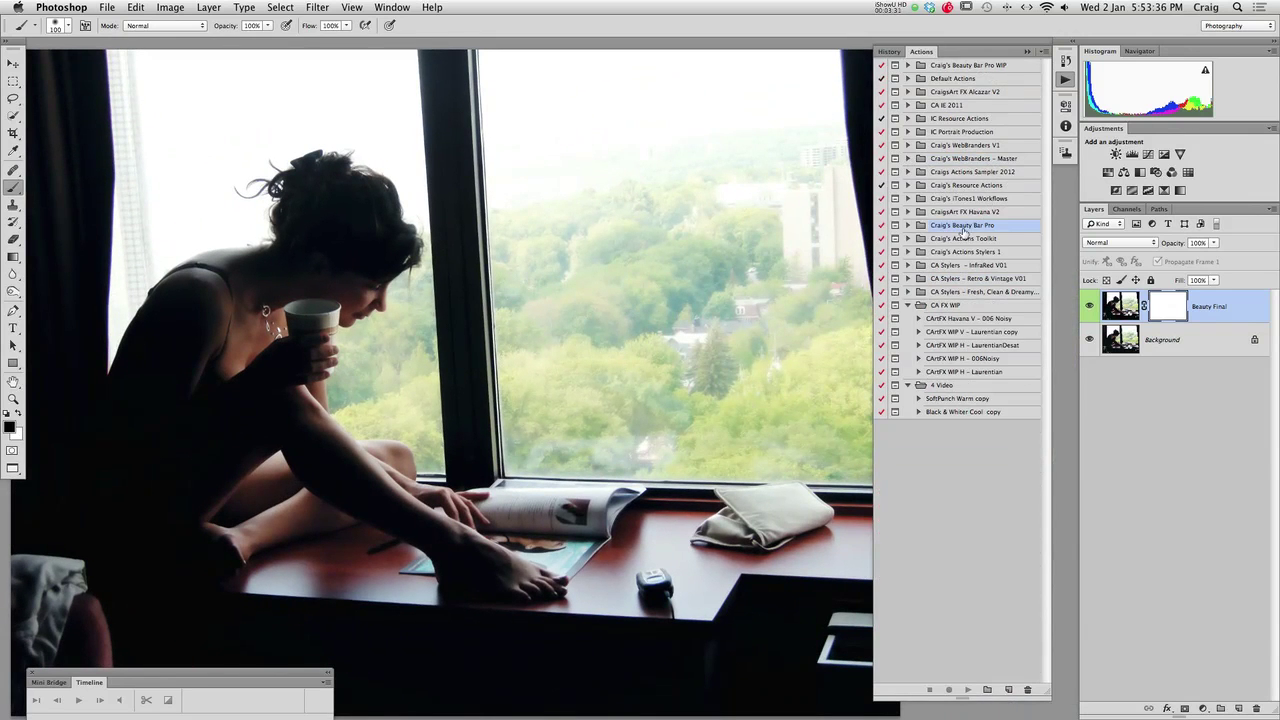
{"action": "left_click", "coordinate": [975, 239]}
{"action": "left_click", "coordinate": [908, 240]}
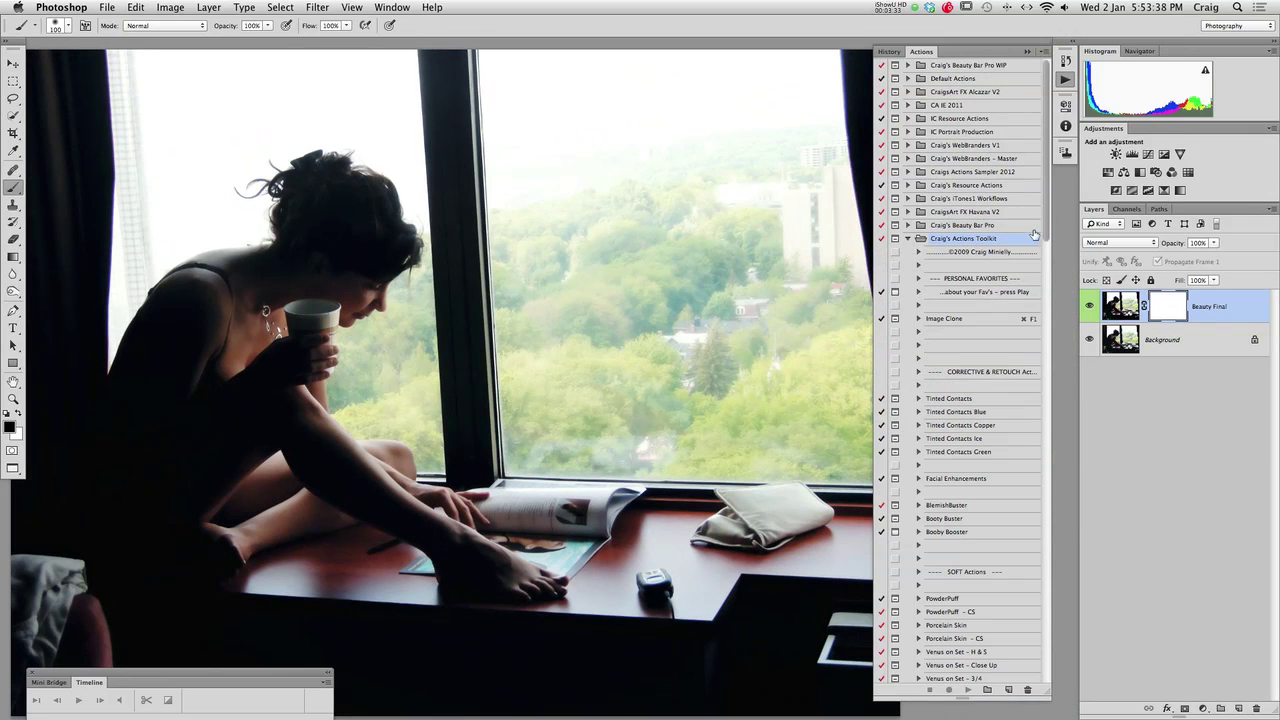
{"action": "scroll", "coordinate": [1045, 250], "scroll_direction": "down", "scroll_amount": 3}
{"action": "mouse_move", "coordinate": [1046, 252]}
{"action": "left_mouse_down"}
{"action": "mouse_move", "coordinate": [1102, 442]}
{"action": "mouse_move", "coordinate": [1096, 522]}
{"action": "left_mouse_up"}
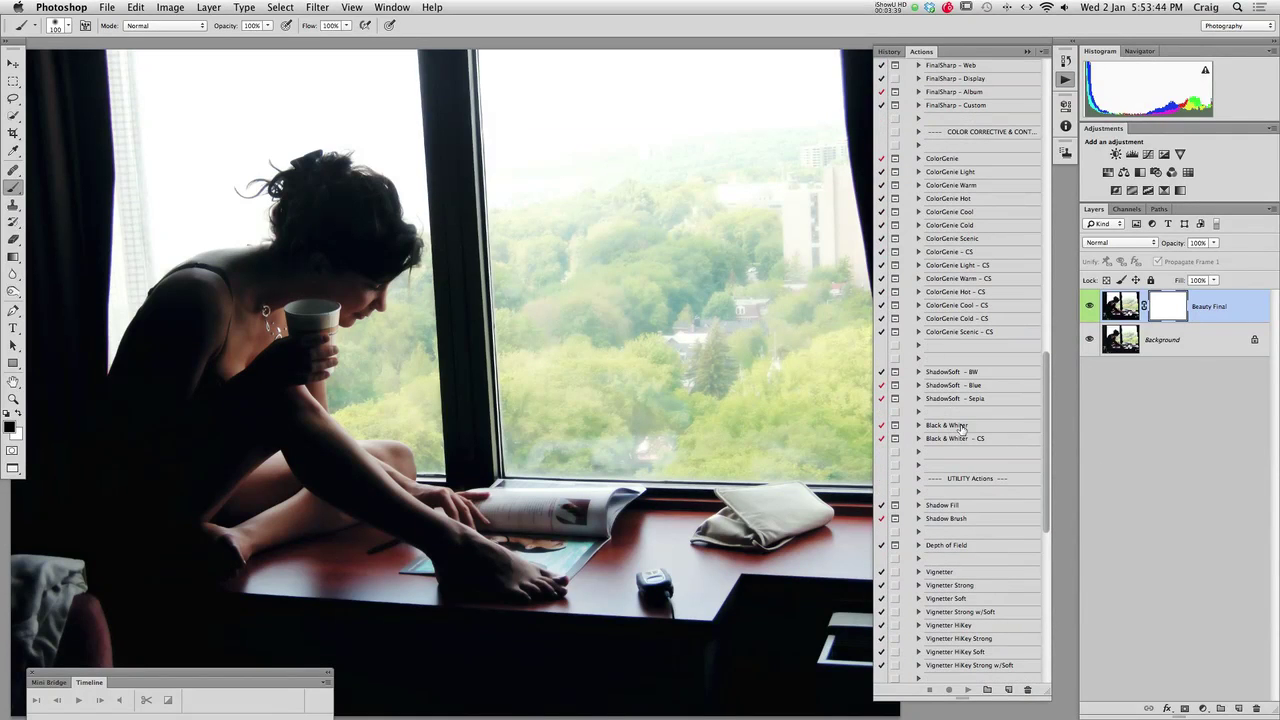
{"action": "left_click", "coordinate": [956, 430]}
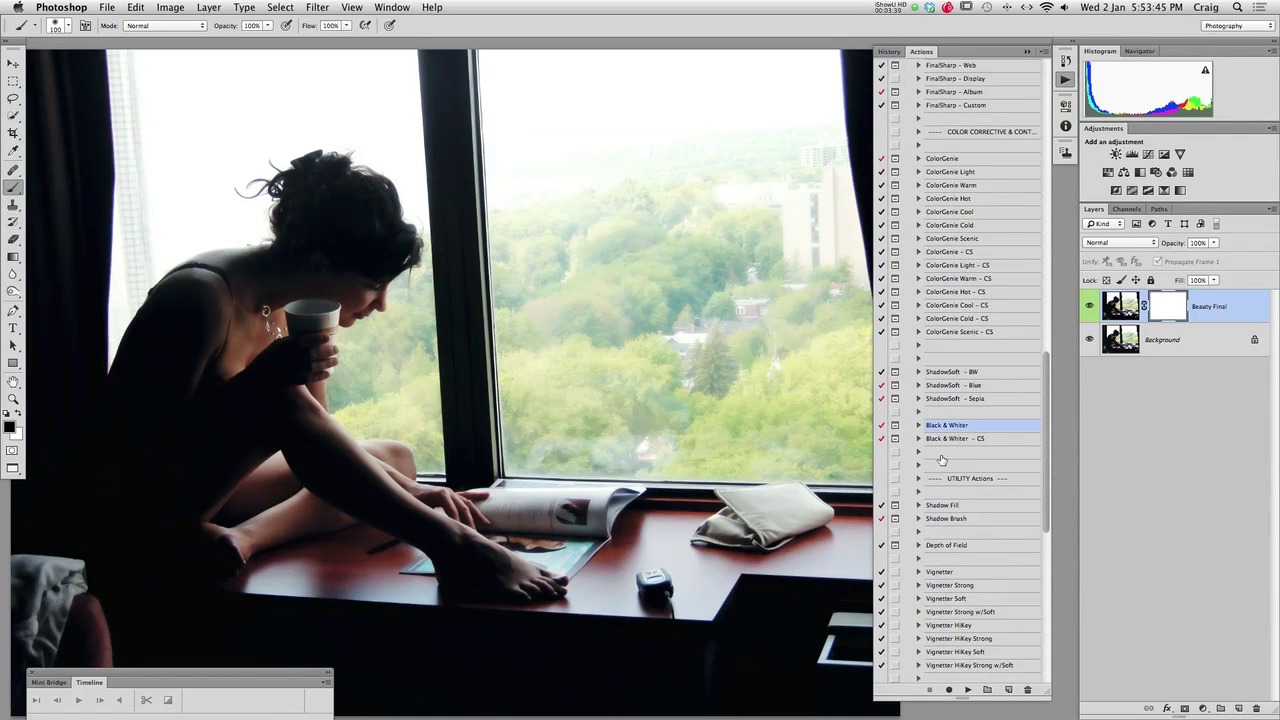
{"action": "left_click", "coordinate": [968, 690]}
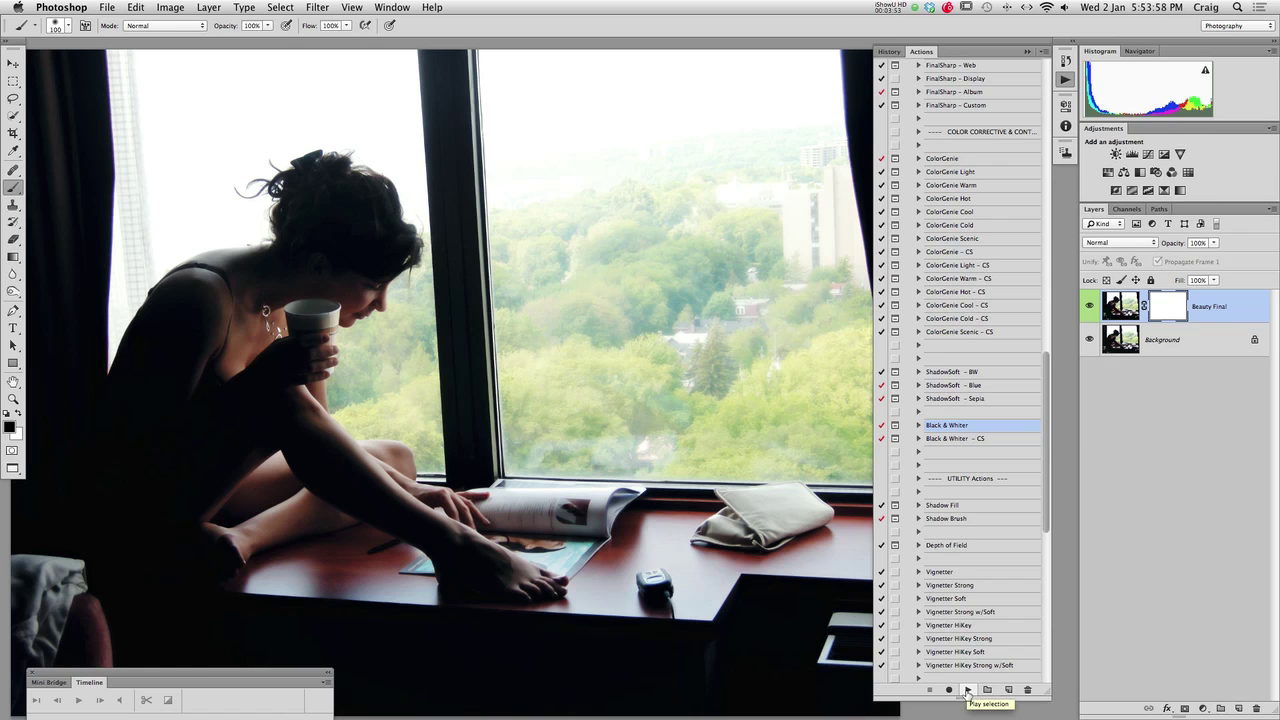
{"action": "left_click", "coordinate": [967, 690]}
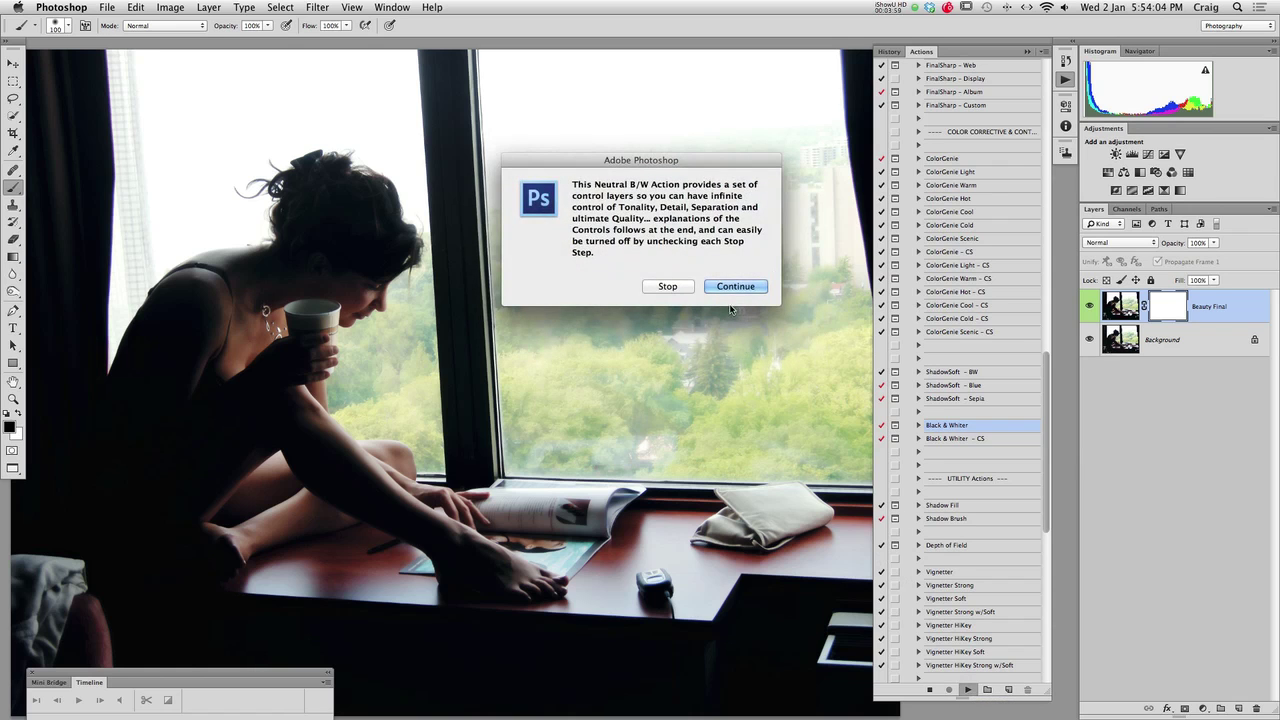
Continue through the Black & Whiter message and its saturation, mixer and curves tips to finish
{"action": "left_click", "coordinate": [748, 288]}
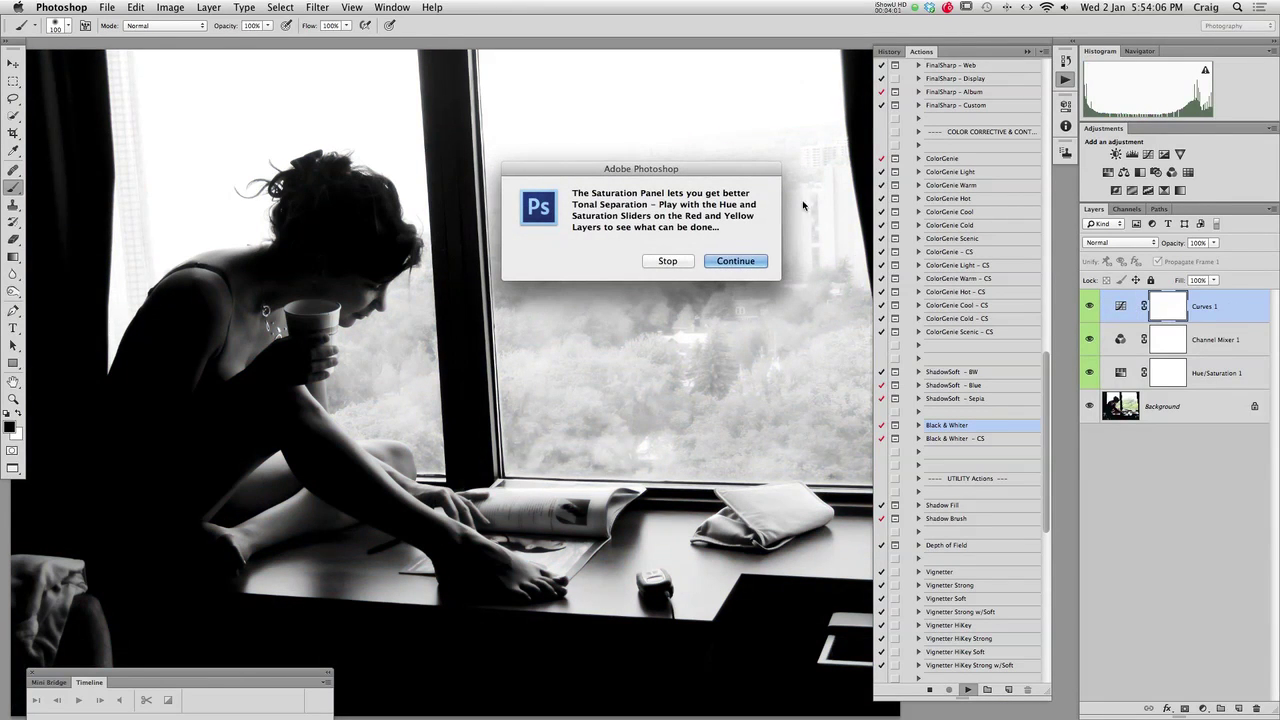
{"action": "left_click", "coordinate": [734, 260]}
{"action": "left_click", "coordinate": [742, 254]}
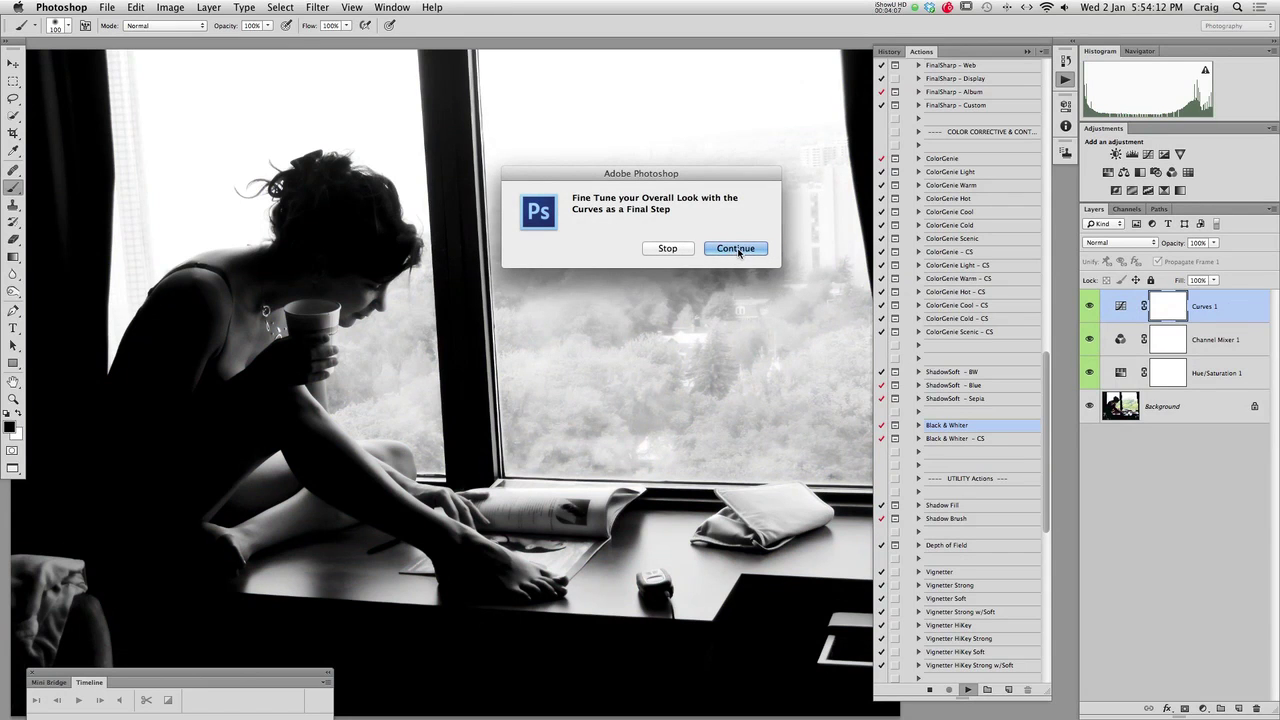
{"action": "left_click", "coordinate": [736, 251]}
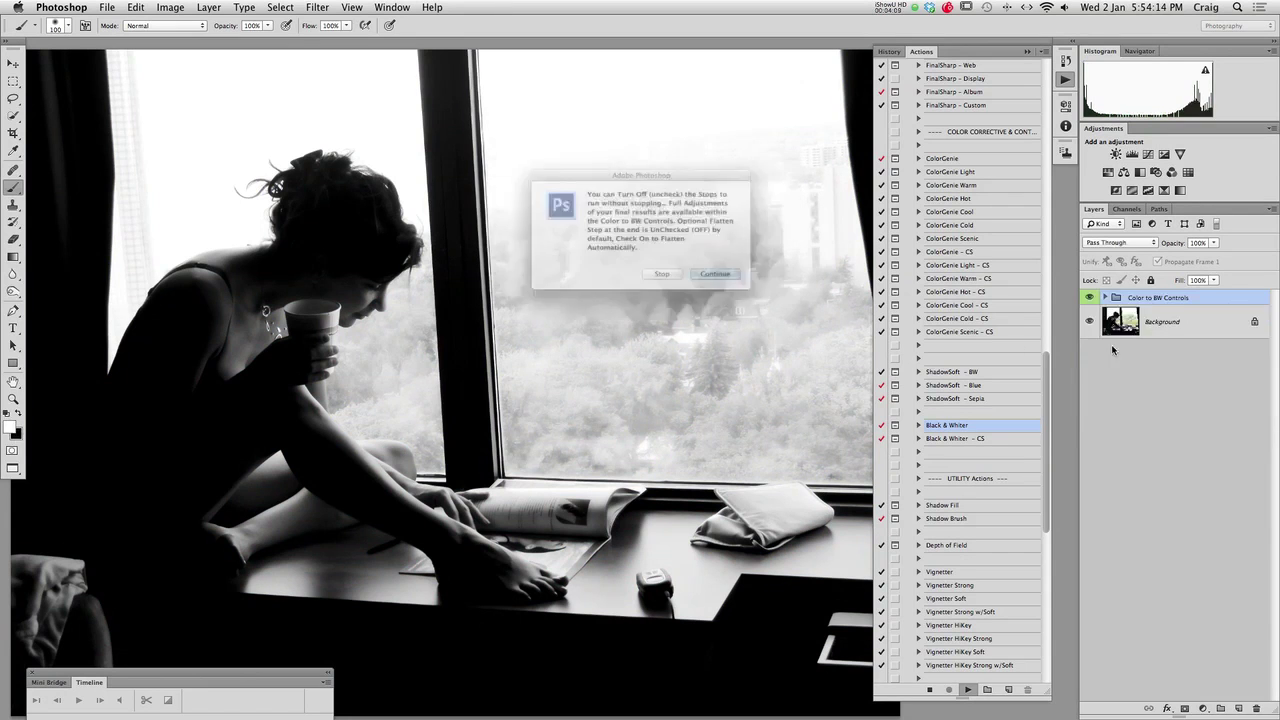
{"action": "left_click", "coordinate": [736, 286]}
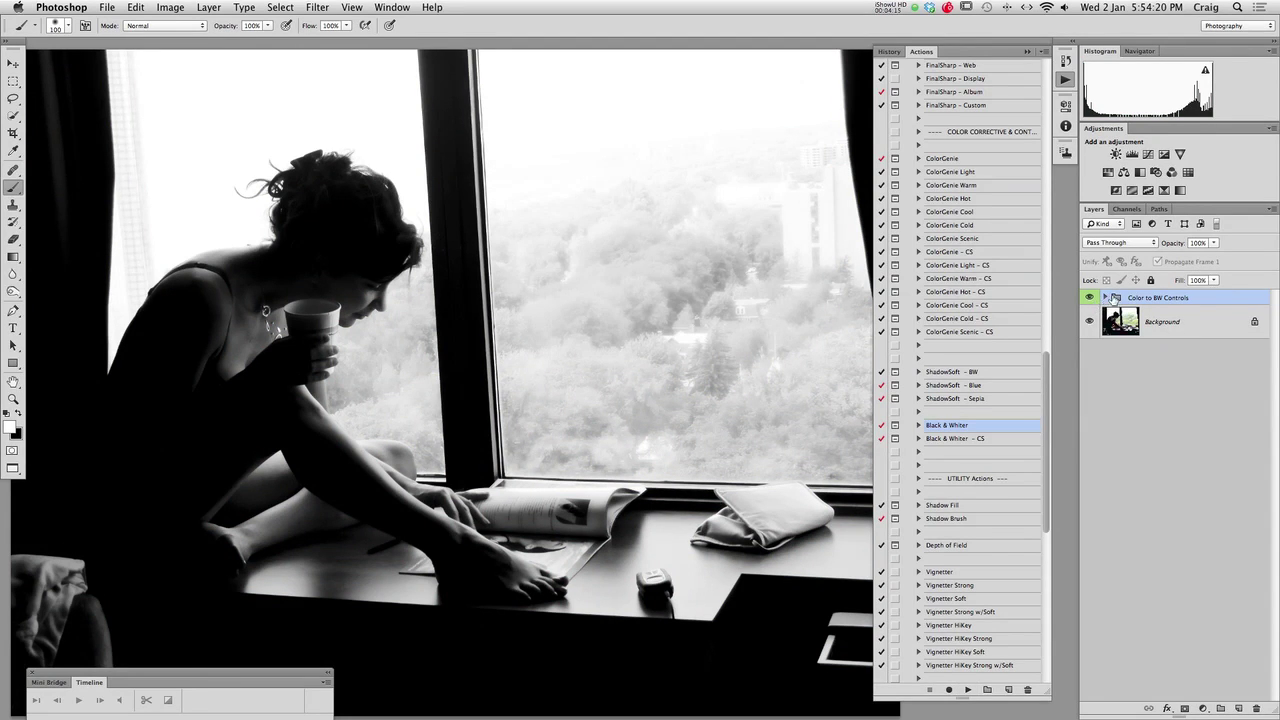
Shift Hue/Saturation 1's Reds range to Hue +45 and Saturation +26
{"action": "left_click", "coordinate": [1106, 298]}
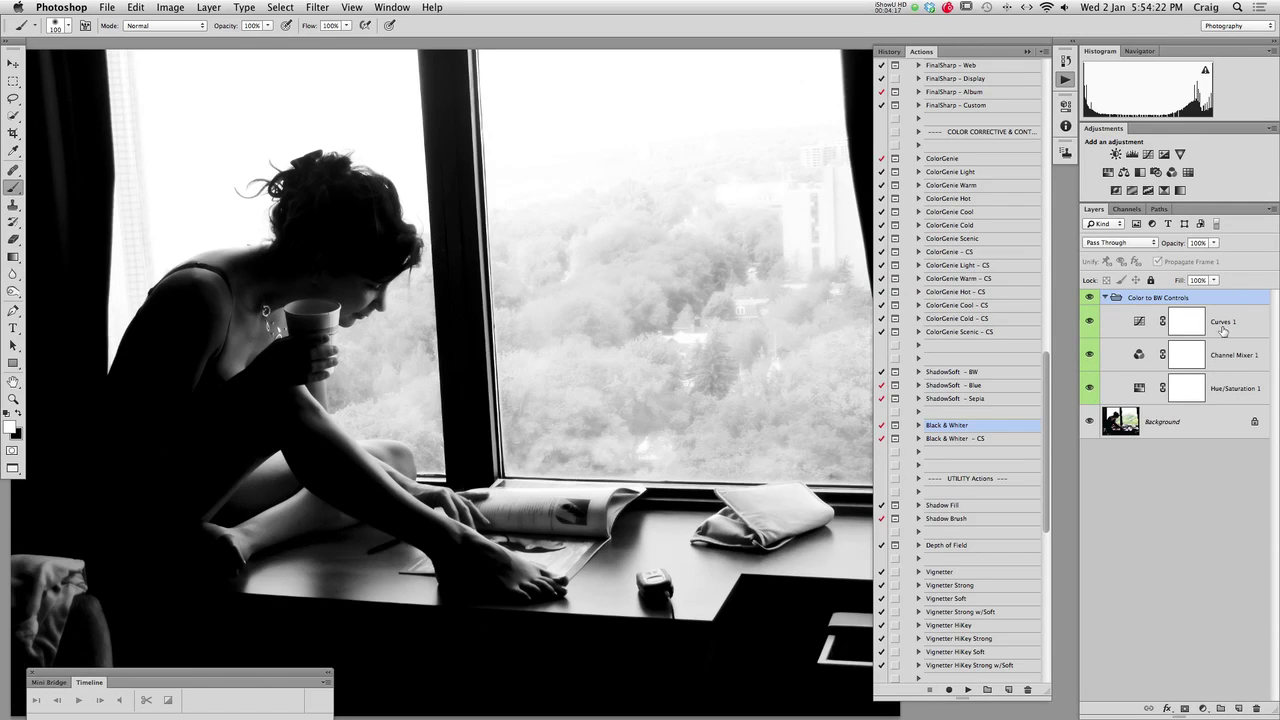
{"action": "left_click", "coordinate": [1106, 298]}
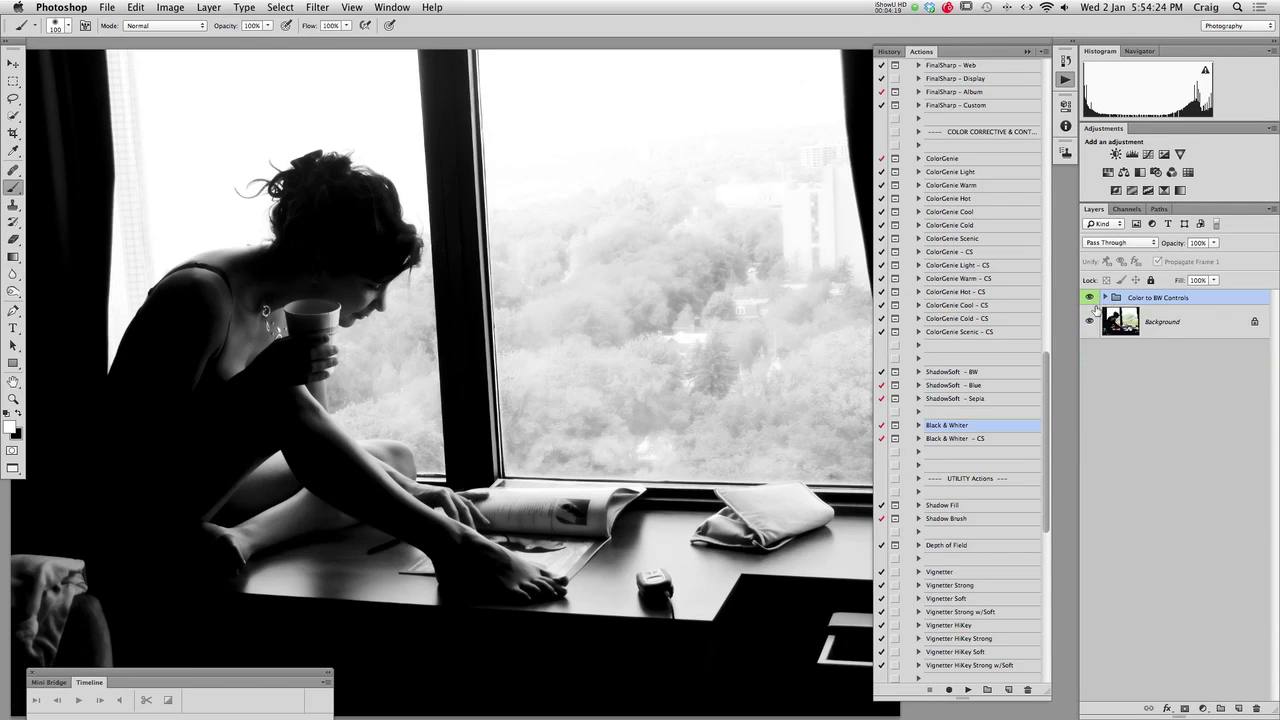
{"action": "left_click", "coordinate": [1105, 298]}
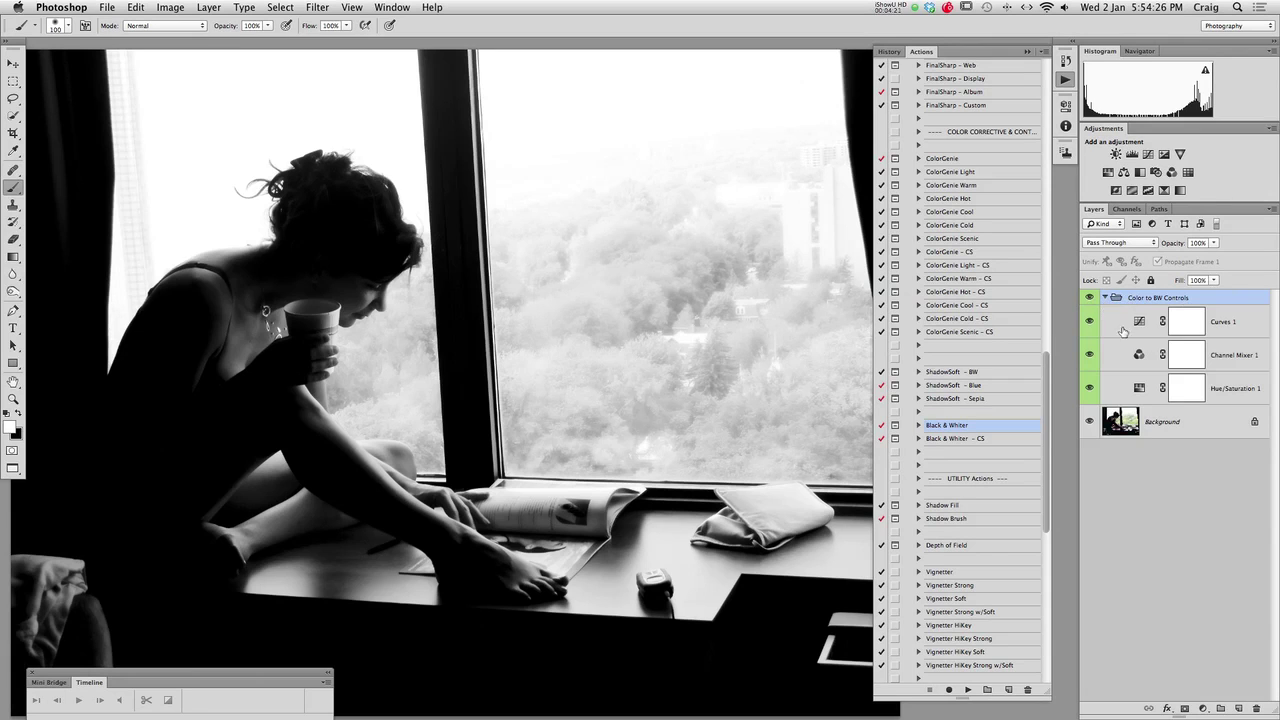
{"action": "left_click", "coordinate": [1137, 389]}
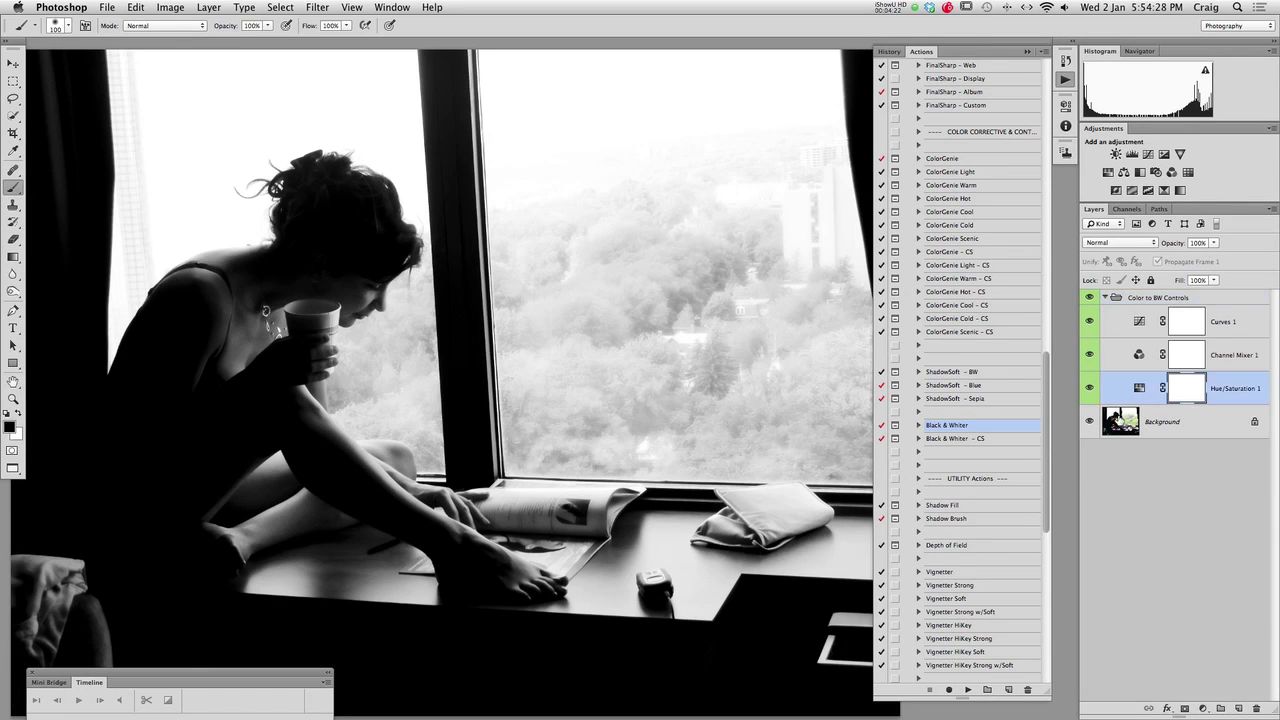
{"action": "double_click", "coordinate": [1140, 390]}
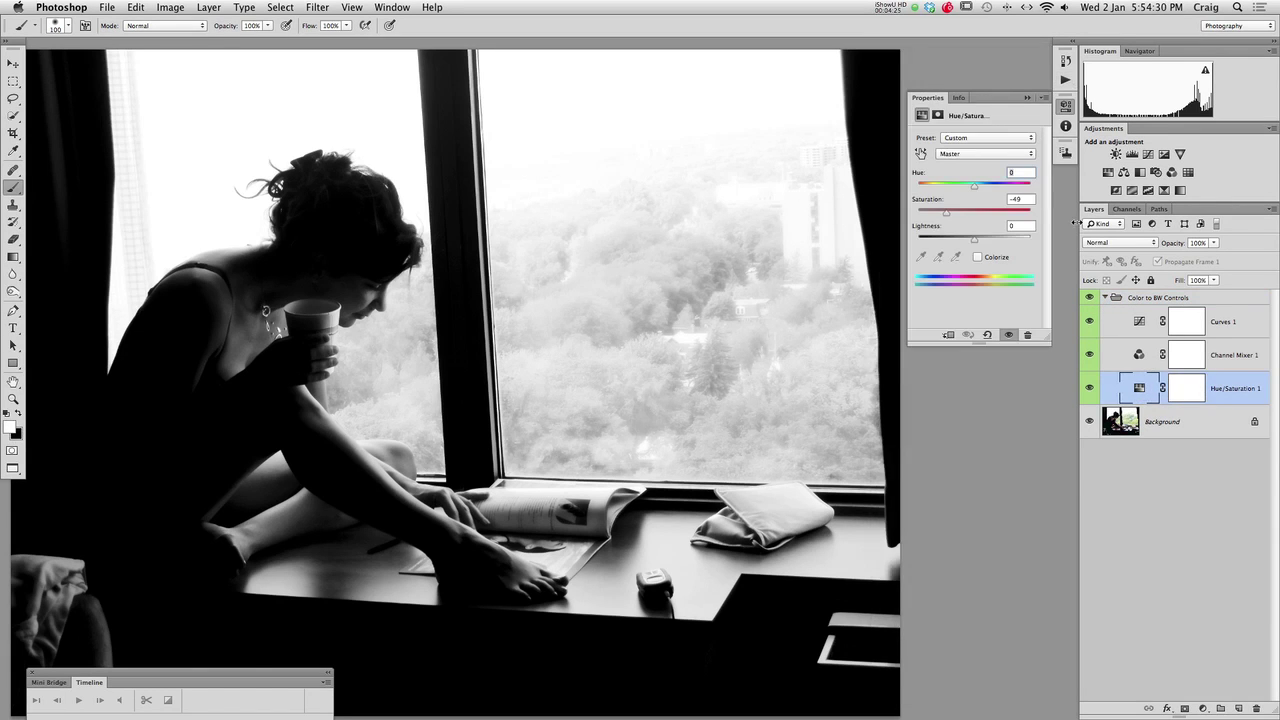
{"action": "left_click", "coordinate": [972, 155]}
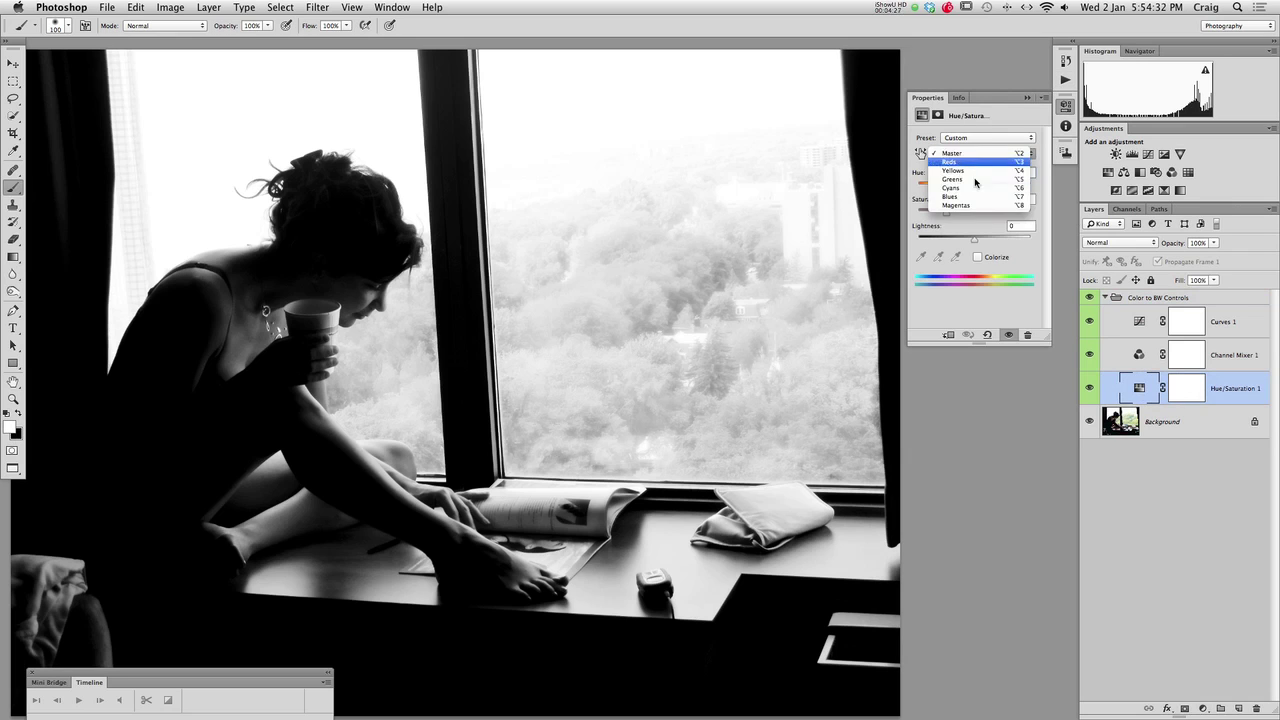
{"action": "left_click", "coordinate": [975, 168]}
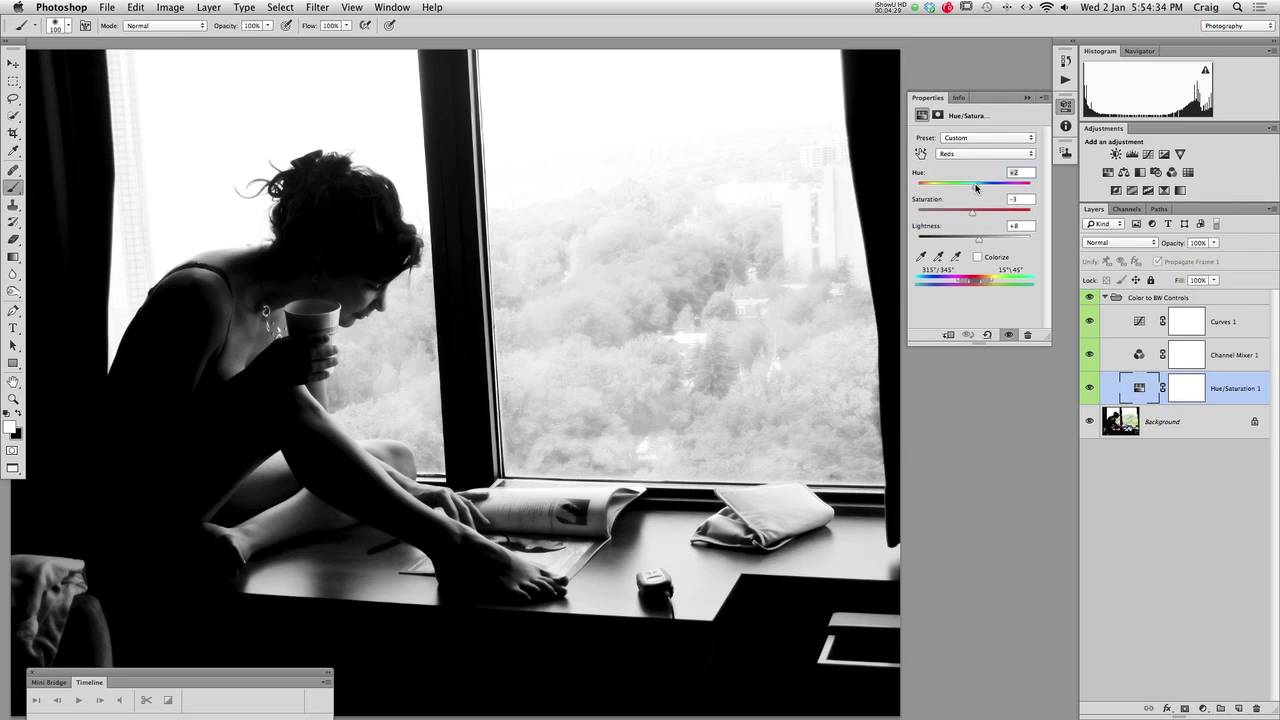
{"action": "left_click_drag", "start_coordinate": [973, 187], "coordinate": [1000, 211]}
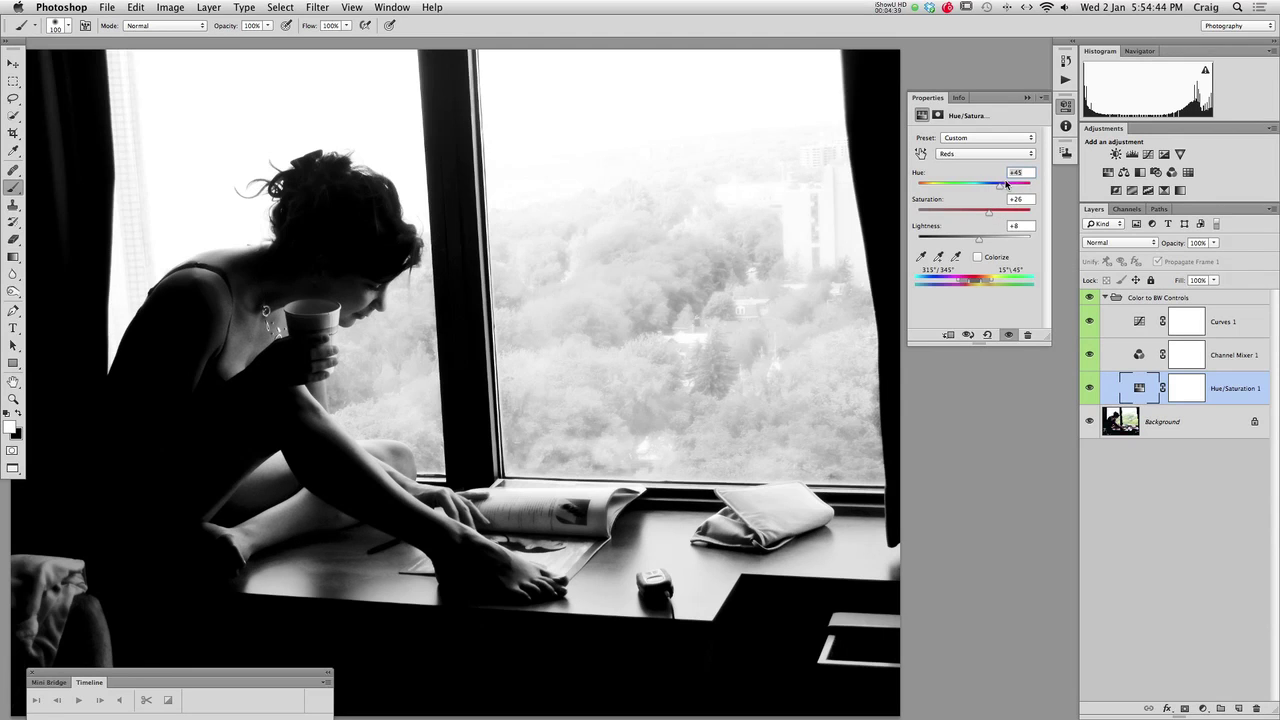
{"action": "left_click", "coordinate": [1227, 391]}
Lower Channel Mixer 1's Red share to +28, leaving Green +59 and Blue +11
{"action": "left_click", "coordinate": [1142, 362]}
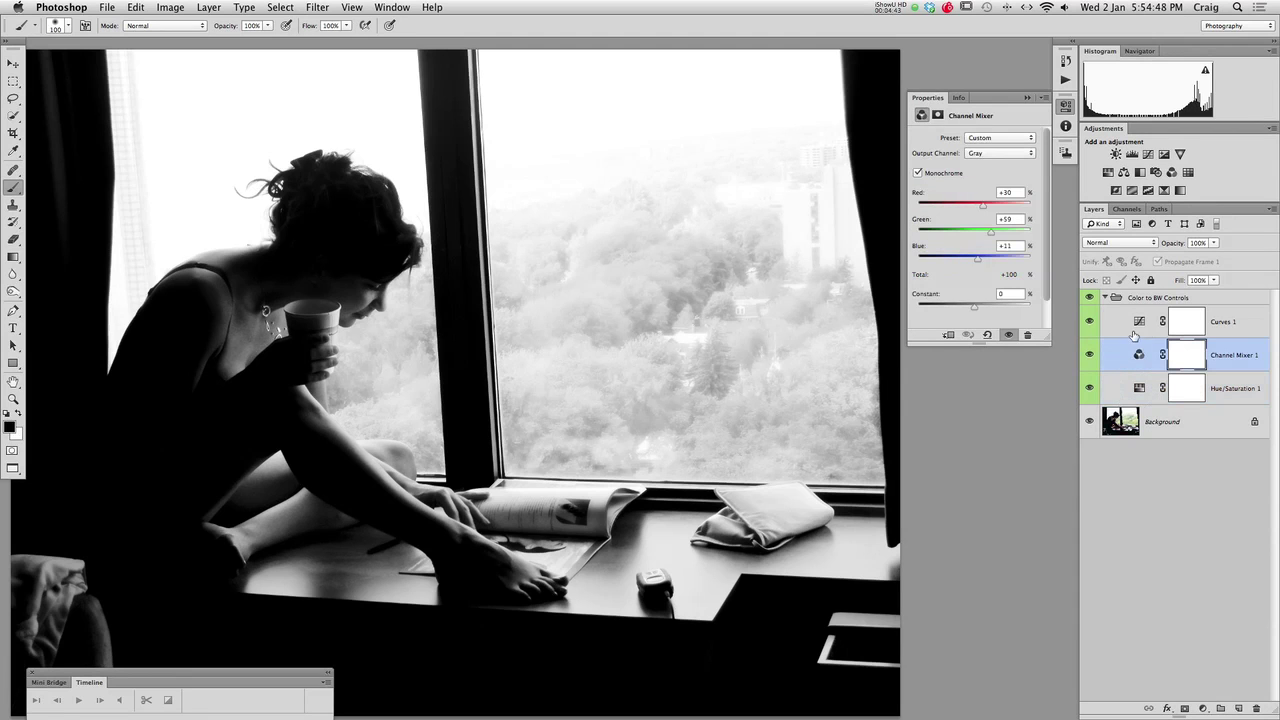
{"action": "left_click", "coordinate": [1137, 326]}
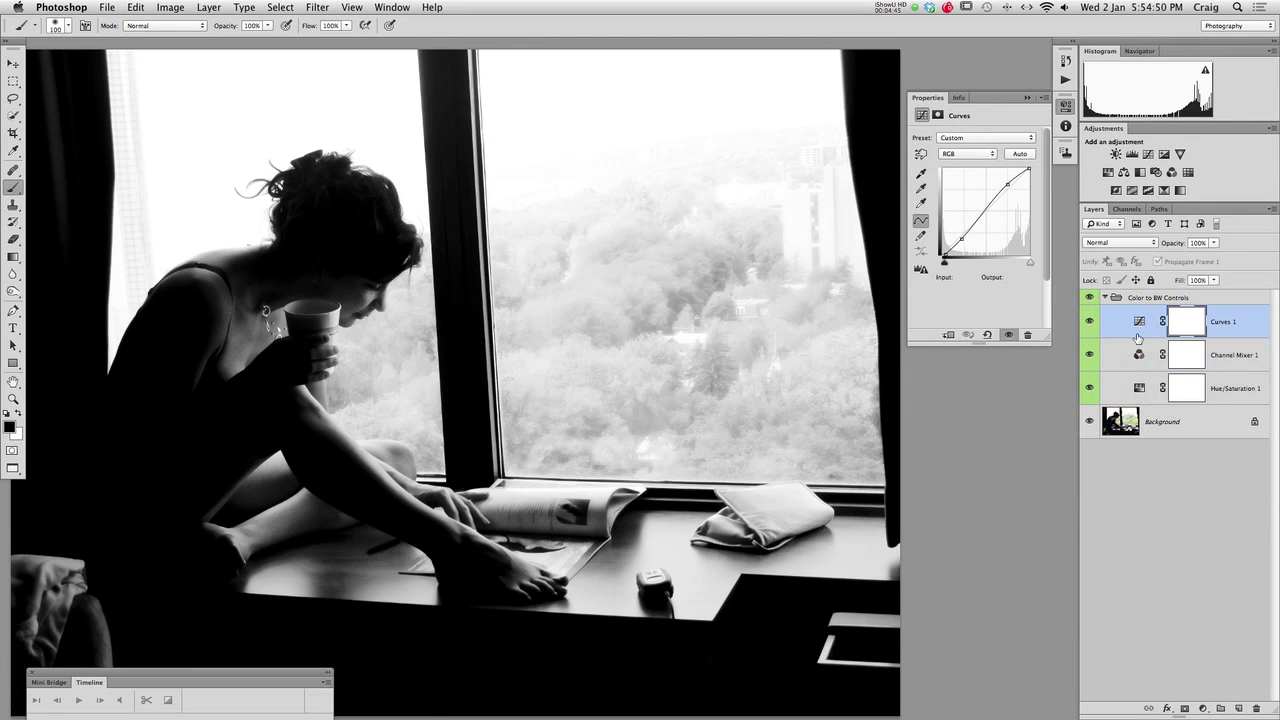
{"action": "left_click", "coordinate": [1140, 354]}
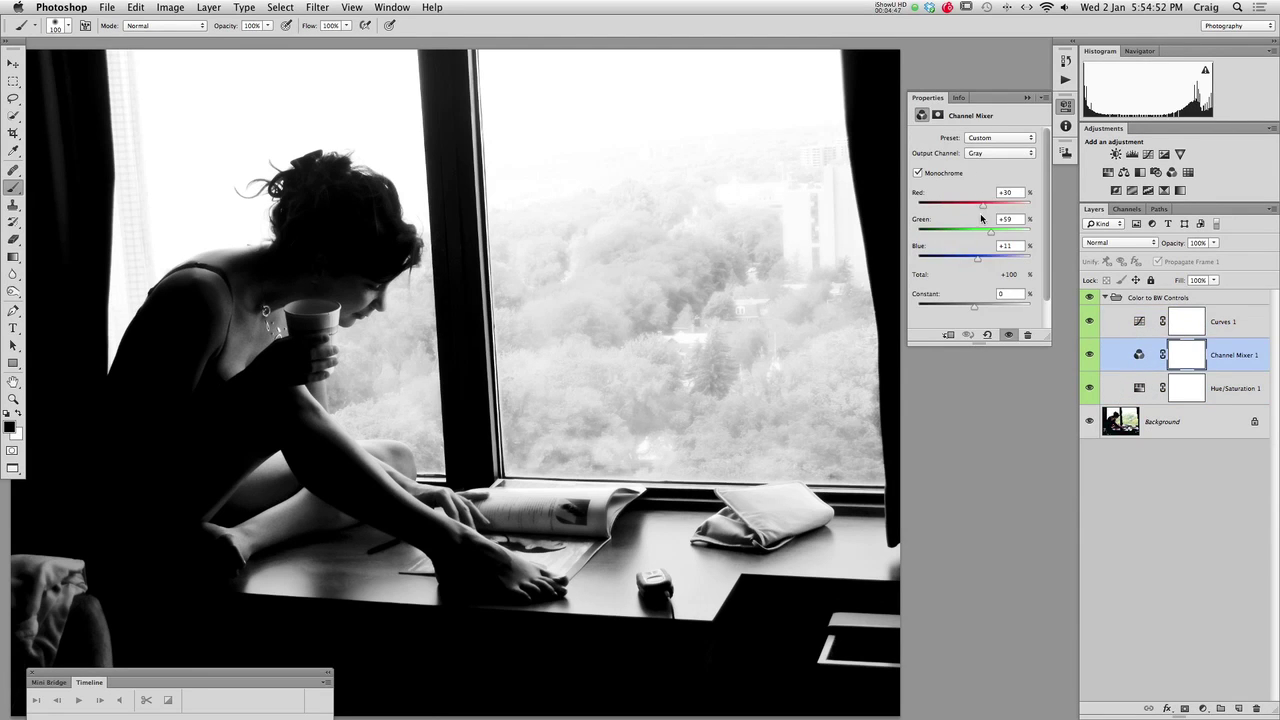
{"action": "mouse_move", "coordinate": [980, 208]}
{"action": "left_mouse_down"}
{"action": "mouse_move", "coordinate": [968, 208]}
{"action": "mouse_move", "coordinate": [982, 209]}
{"action": "left_mouse_up"}
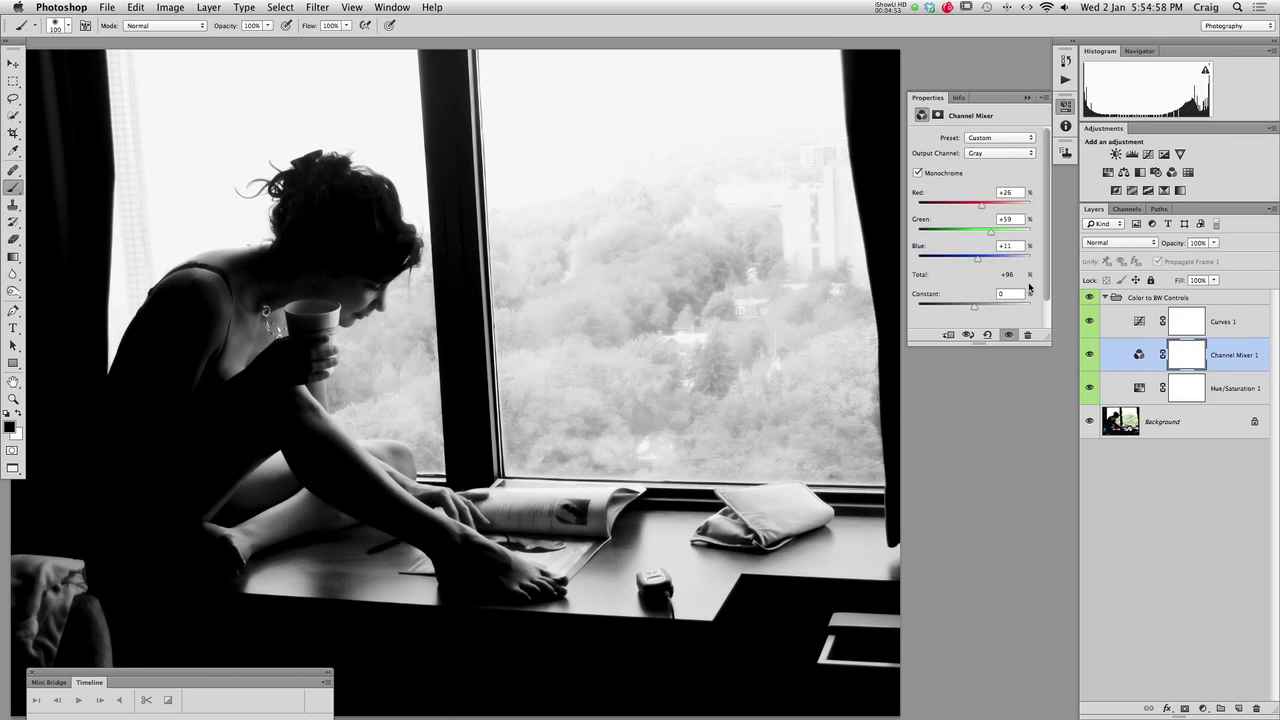
{"action": "left_click_drag", "start_coordinate": [985, 207], "coordinate": [984, 206]}
Set the Color to BW Controls group's opacity to 82% and show the History panel
{"action": "key", "text": "x"}
{"action": "left_click", "coordinate": [1105, 297]}
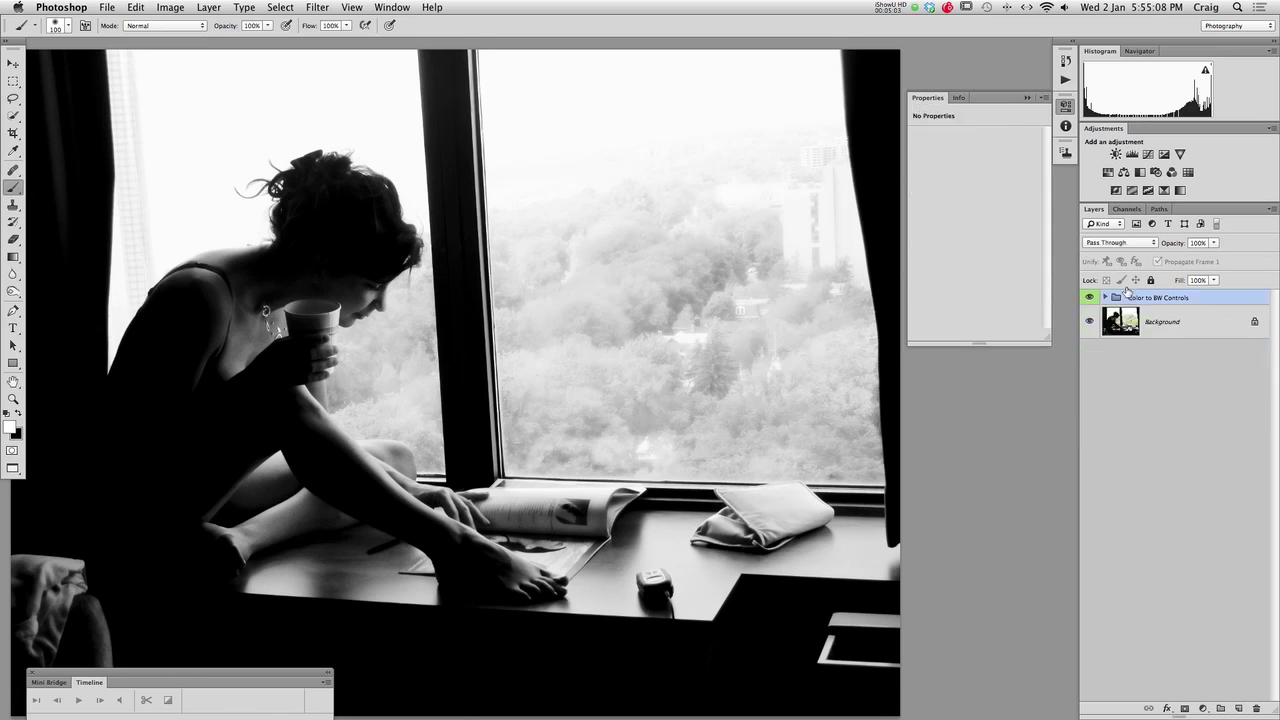
{"action": "left_click", "coordinate": [1213, 244]}
{"action": "mouse_move", "coordinate": [1217, 261]}
{"action": "left_mouse_down"}
{"action": "mouse_move", "coordinate": [1151, 260]}
{"action": "mouse_move", "coordinate": [1218, 259]}
{"action": "mouse_move", "coordinate": [1199, 259]}
{"action": "left_mouse_up"}
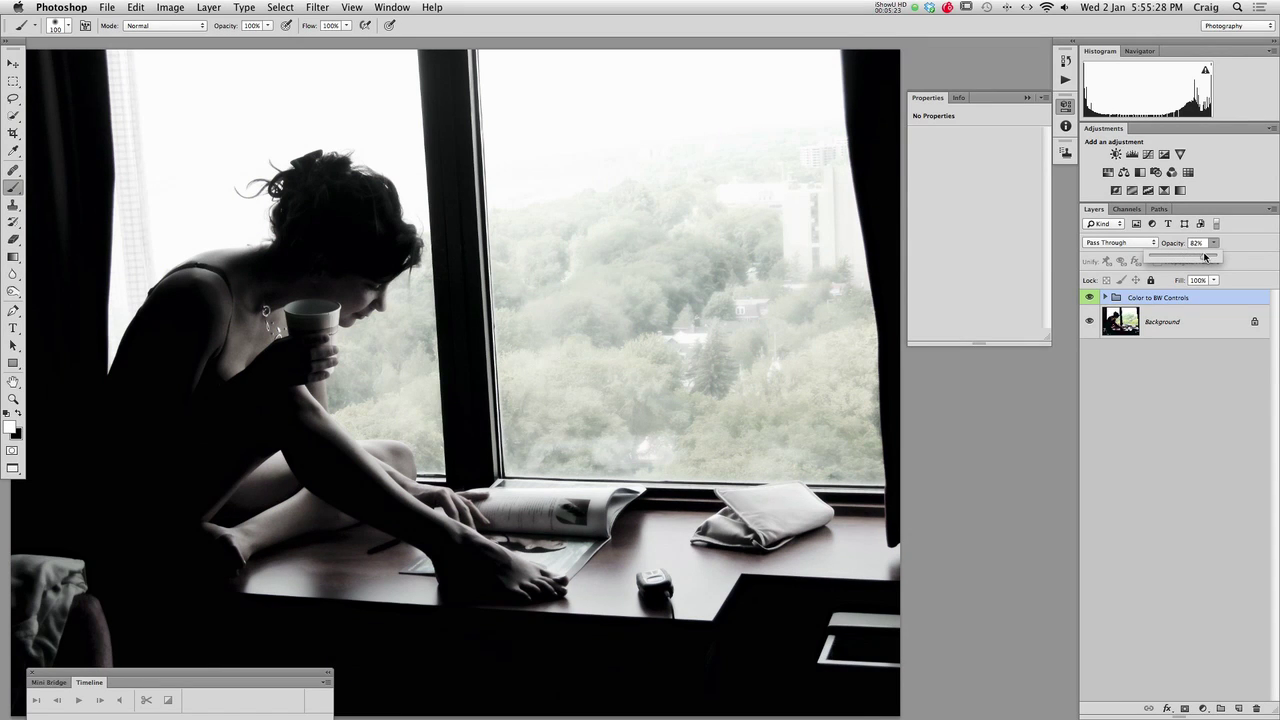
{"action": "mouse_move", "coordinate": [1202, 257]}
{"action": "left_mouse_down"}
{"action": "mouse_move", "coordinate": [1223, 258]}
{"action": "mouse_move", "coordinate": [1201, 258]}
{"action": "left_mouse_up"}
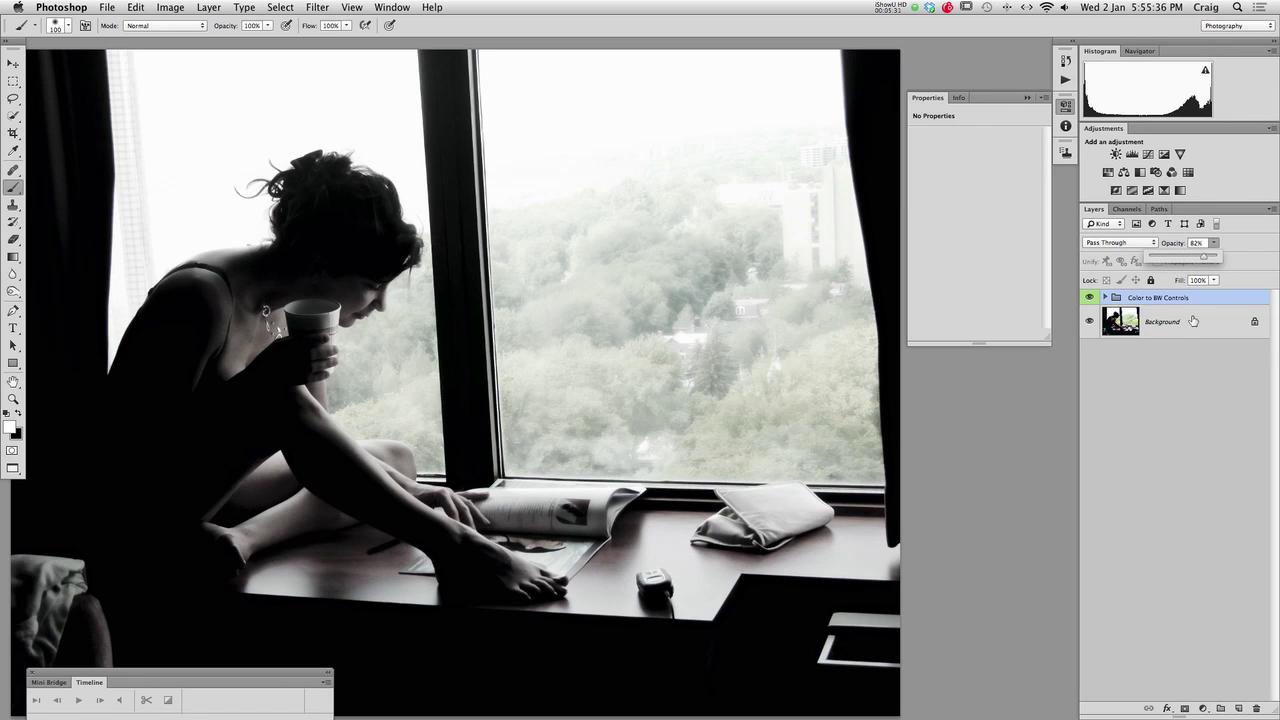
{"action": "left_click", "coordinate": [1066, 61]}
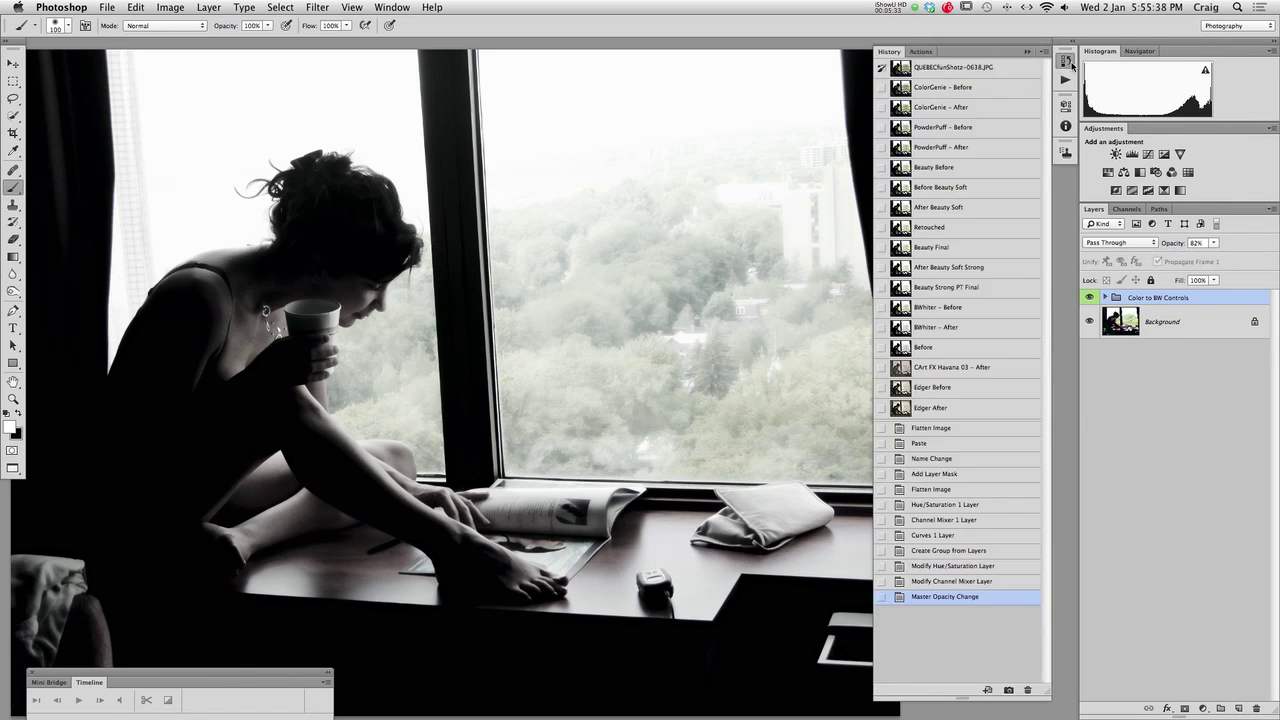
Preview the original snapshot, return to the latest state, and collapse Craig's Actions Toolkit
{"action": "left_click", "coordinate": [958, 72]}
{"action": "left_click", "coordinate": [946, 600]}
{"action": "left_click", "coordinate": [921, 51]}
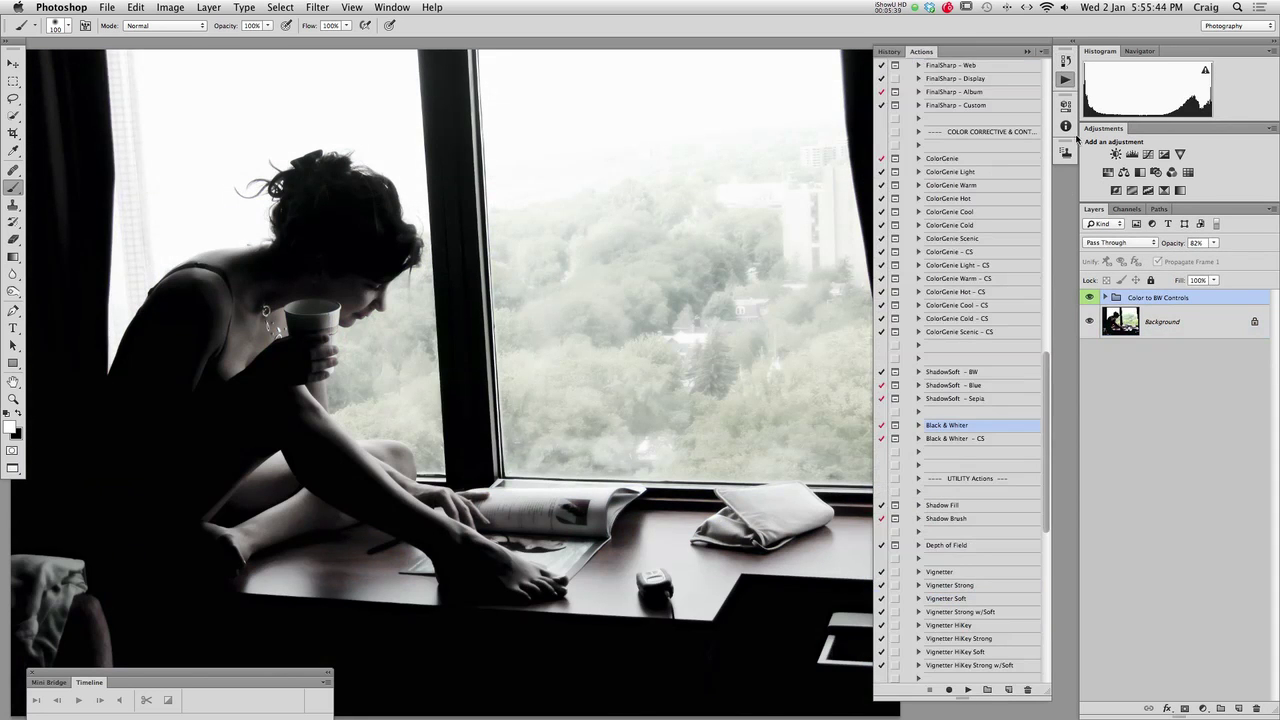
{"action": "scroll", "coordinate": [1046, 355], "scroll_direction": "up", "scroll_amount": 1}
{"action": "scroll", "coordinate": [1034, 234], "scroll_direction": "up", "scroll_amount": 15}
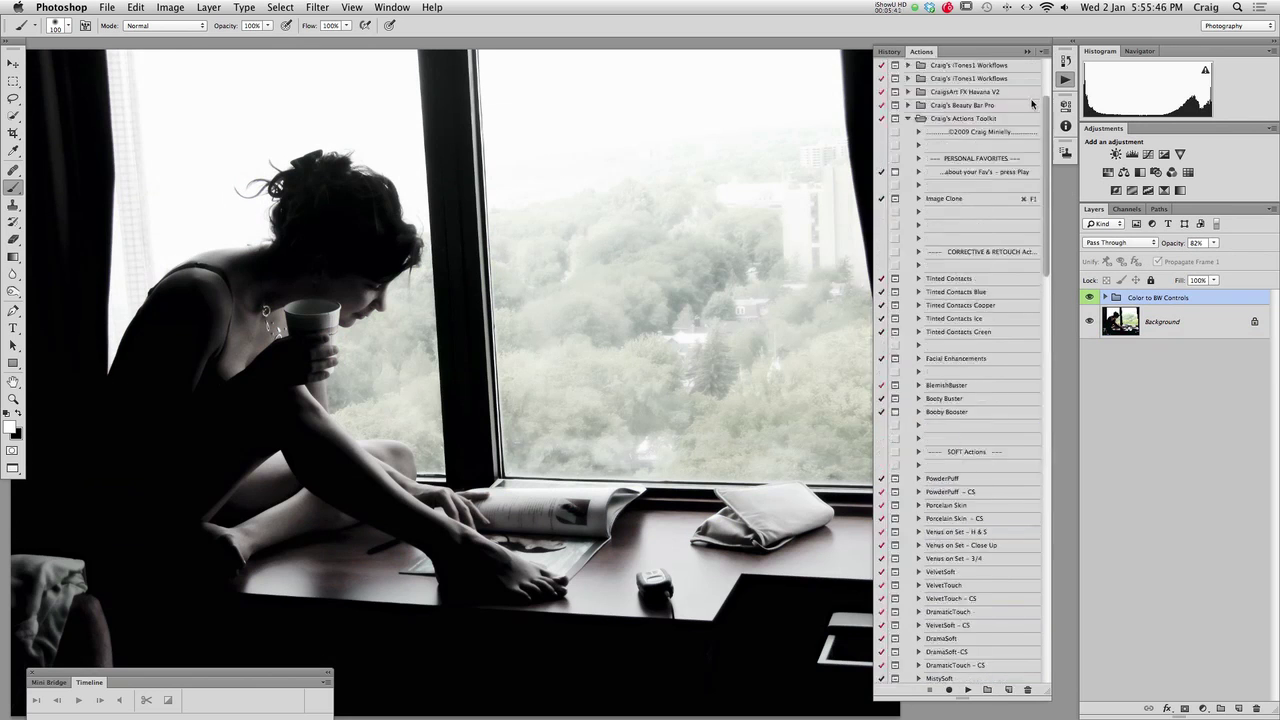
{"action": "left_click", "coordinate": [918, 199]}
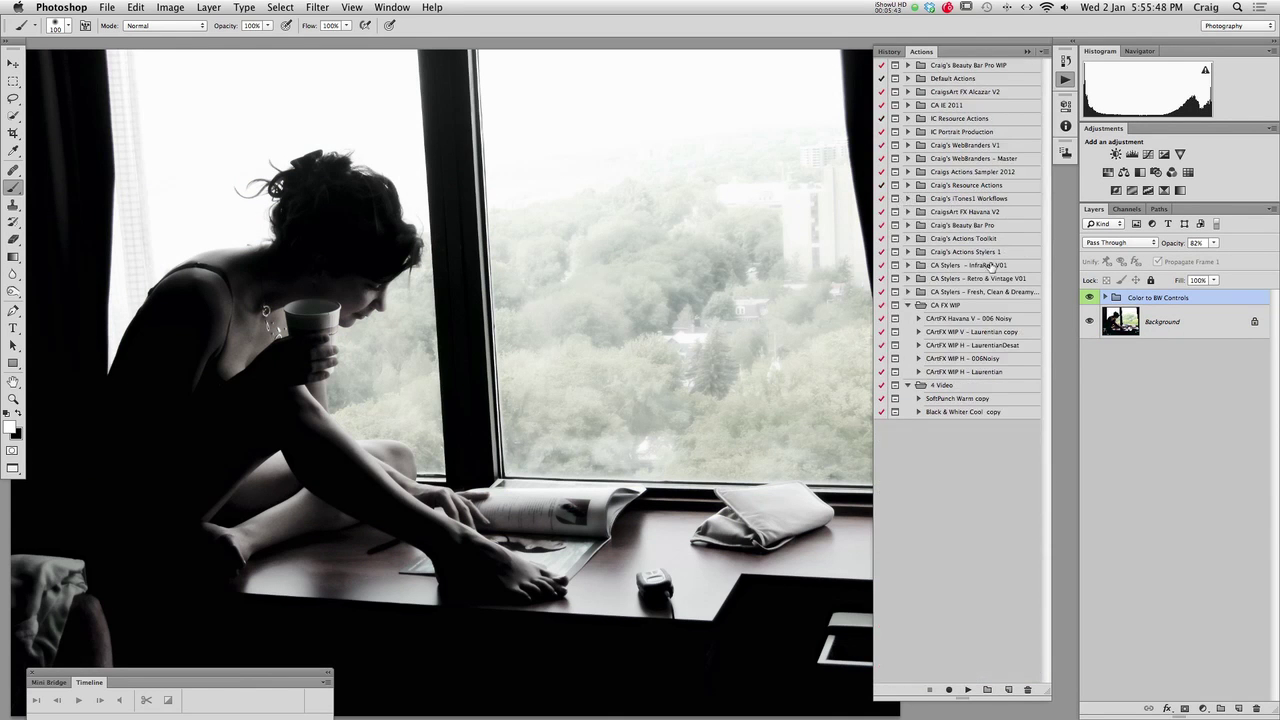
Expand CraigsArt FX Havana V2 and select the CArtFX Havana H - 003 action
{"action": "left_click", "coordinate": [975, 215]}
{"action": "left_click", "coordinate": [907, 212]}
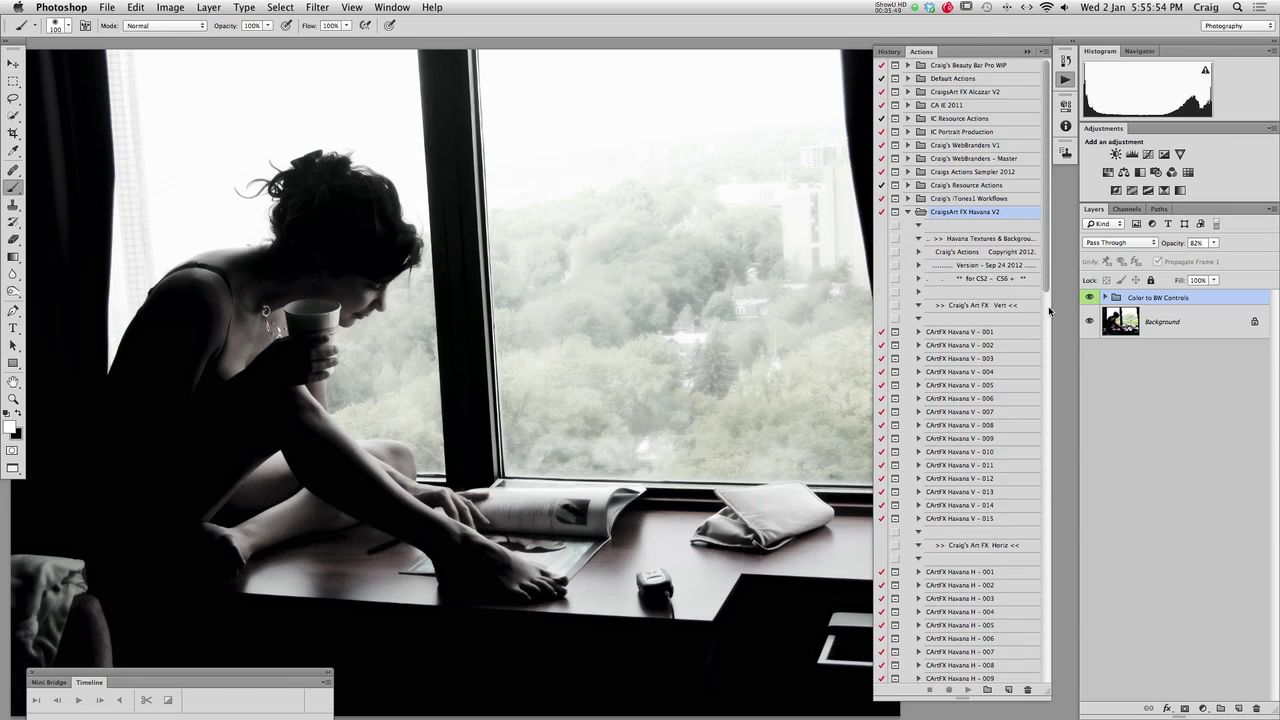
{"action": "left_click_drag", "start_coordinate": [1046, 282], "coordinate": [1050, 298]}
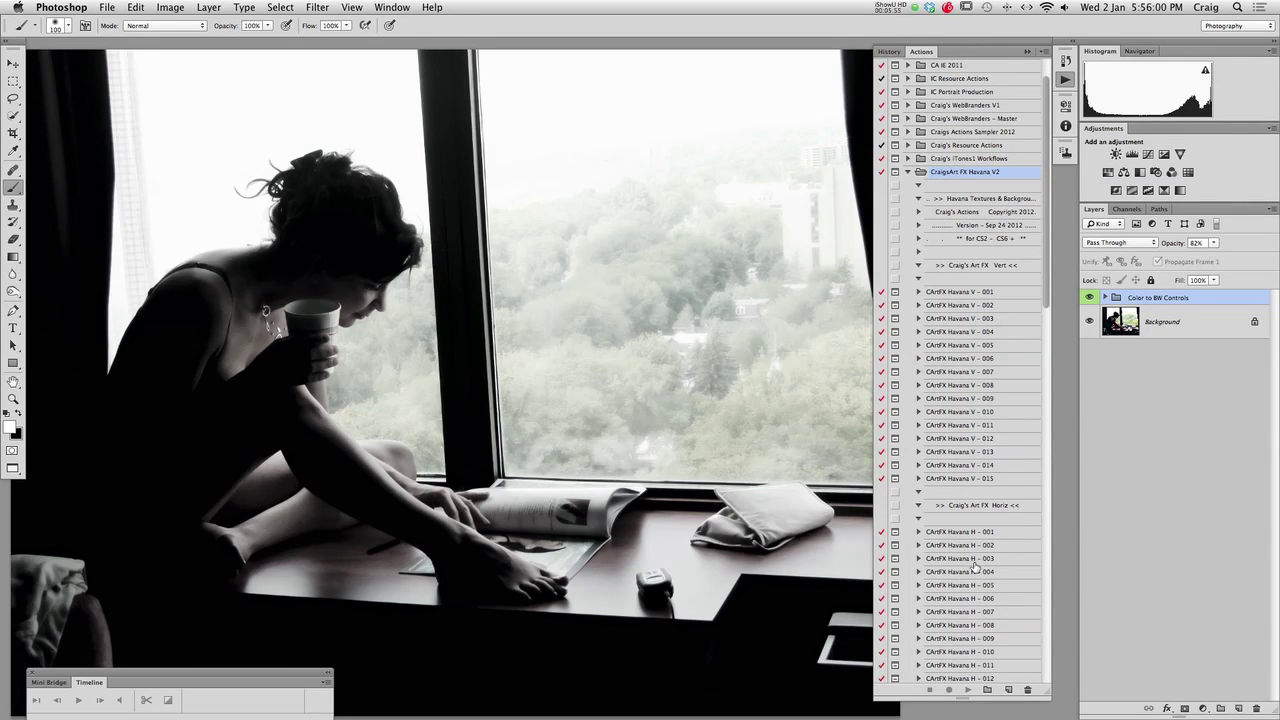
{"action": "left_click", "coordinate": [971, 560]}
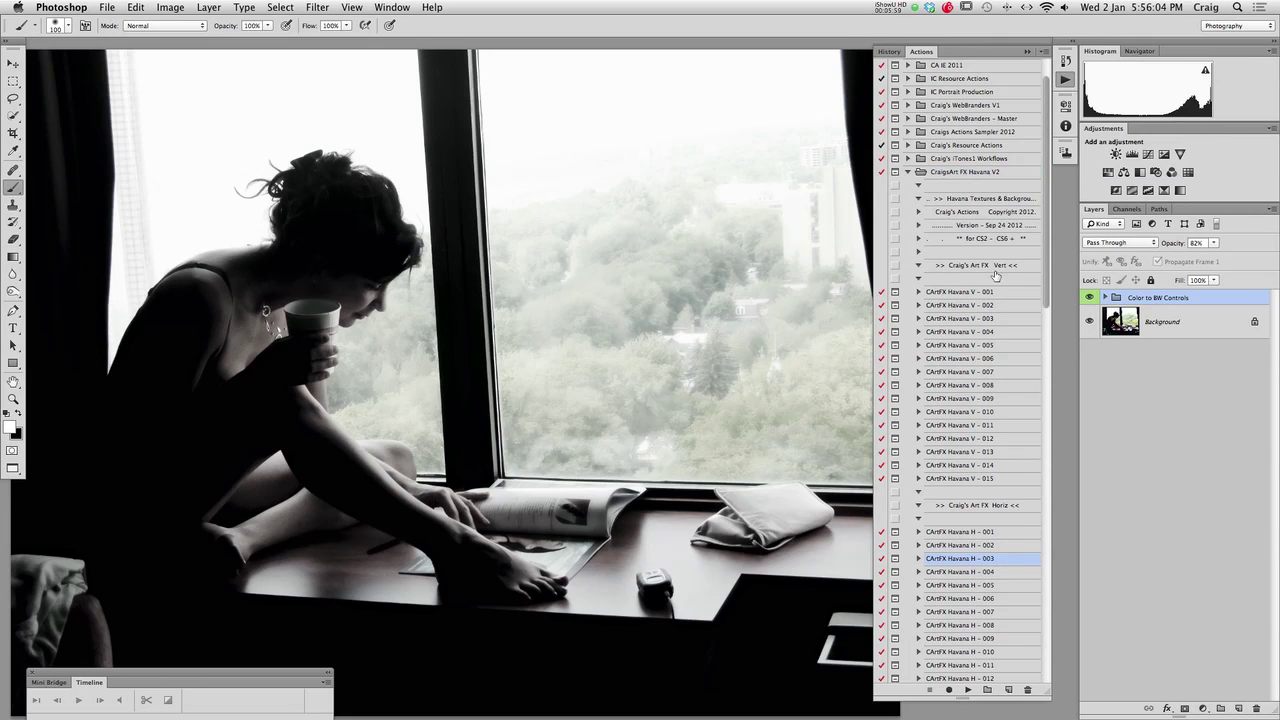
{"action": "left_click", "coordinate": [973, 320], "text": "super"}
{"action": "left_click", "coordinate": [988, 562]}
Run the CArtFX Havana H - 003 action, fit the image to the window, and compare it against the Base Image alone
{"action": "left_click", "coordinate": [968, 690]}
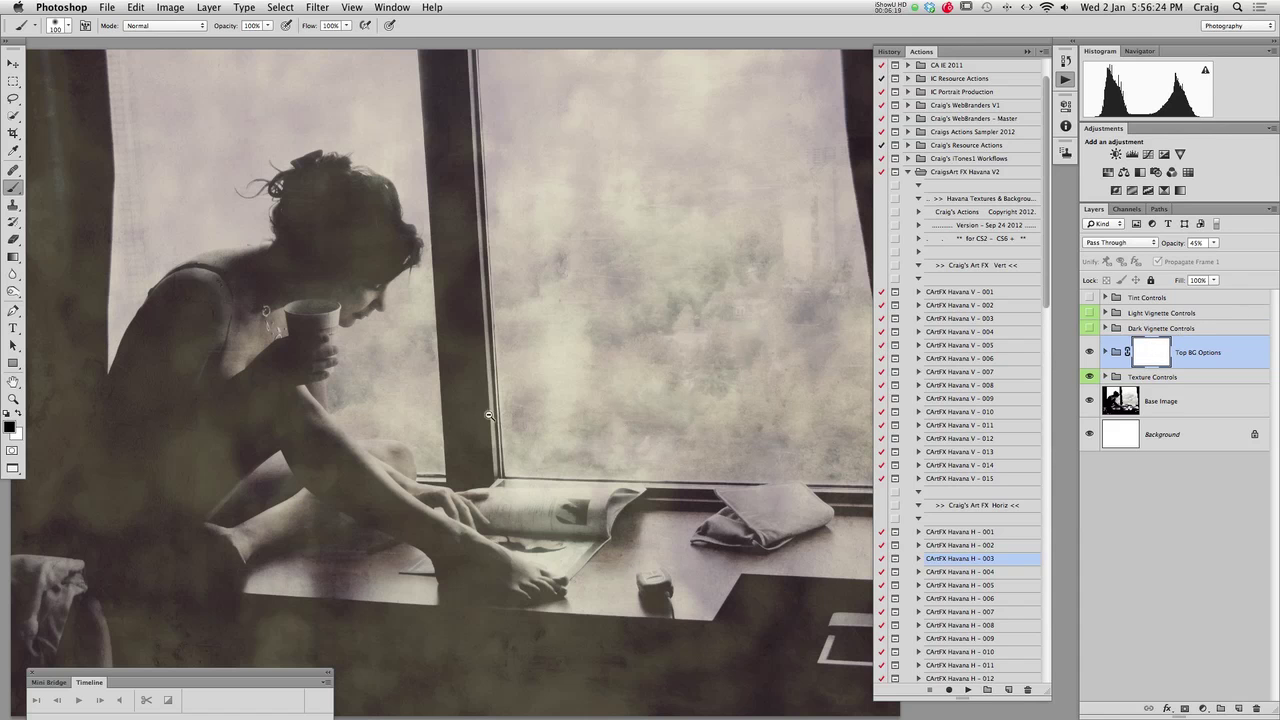
{"action": "key", "text": "super+0"}
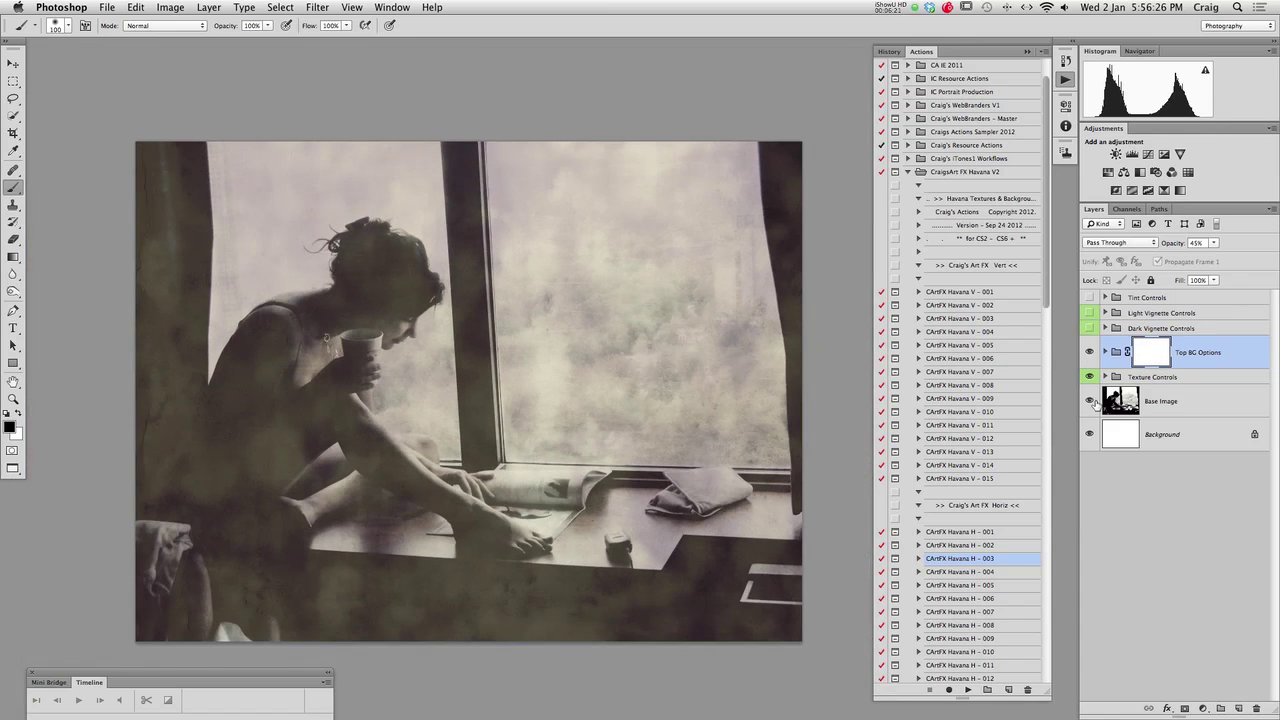
{"action": "left_click", "coordinate": [1090, 403], "text": "alt"}
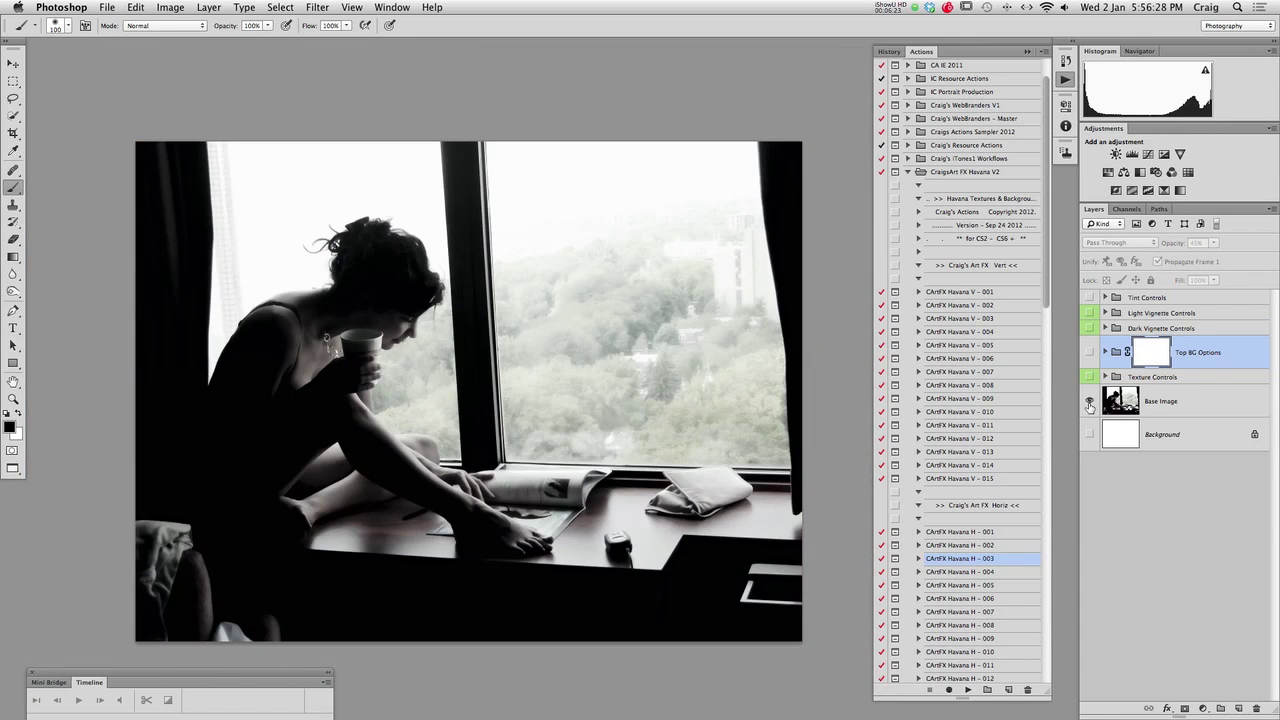
{"action": "left_click", "coordinate": [1090, 403], "text": "alt"}
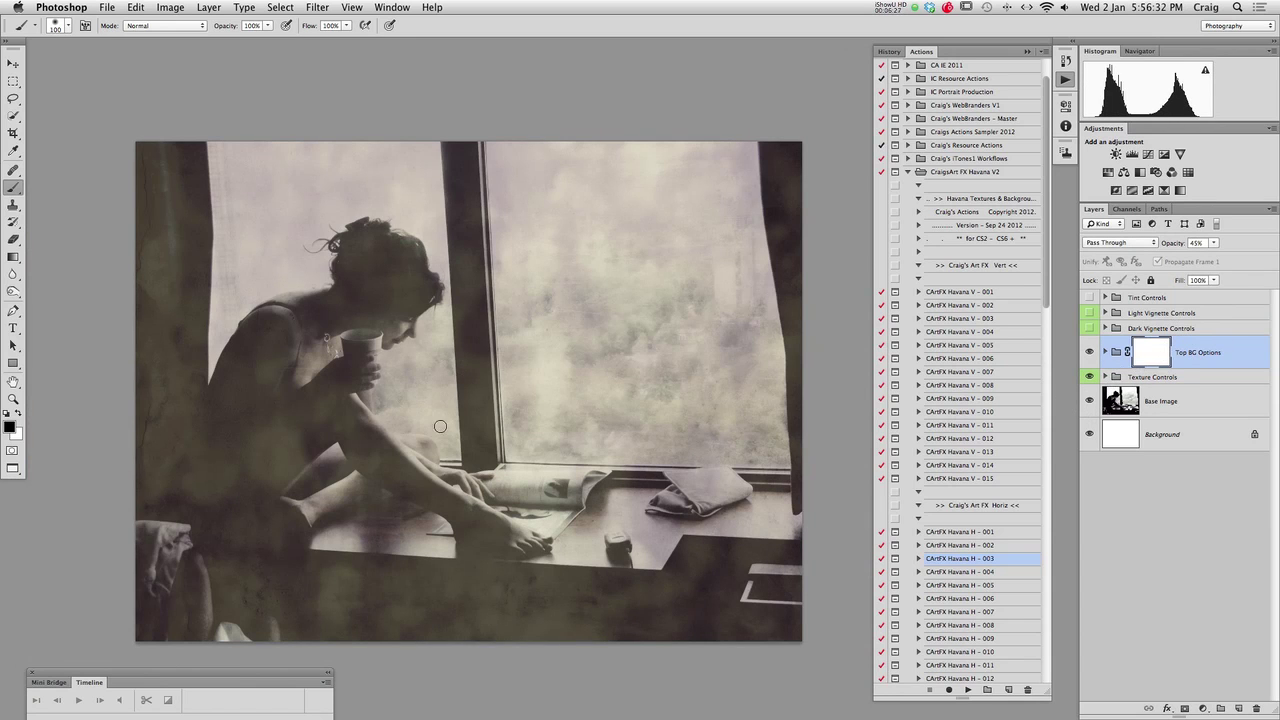
Paint the Top BG Options mask with a large 30% black brush over the lower-left and the woman's back
{"action": "left_click_drag", "start_coordinate": [471, 389], "coordinate": [545, 389]}
{"action": "mouse_move", "coordinate": [416, 276]}
{"action": "left_mouse_down"}
{"action": "mouse_move", "coordinate": [371, 325]}
{"action": "mouse_move", "coordinate": [330, 450]}
{"action": "left_mouse_up"}
{"action": "key", "text": "ctrl+z"}
{"action": "key", "text": "3"}
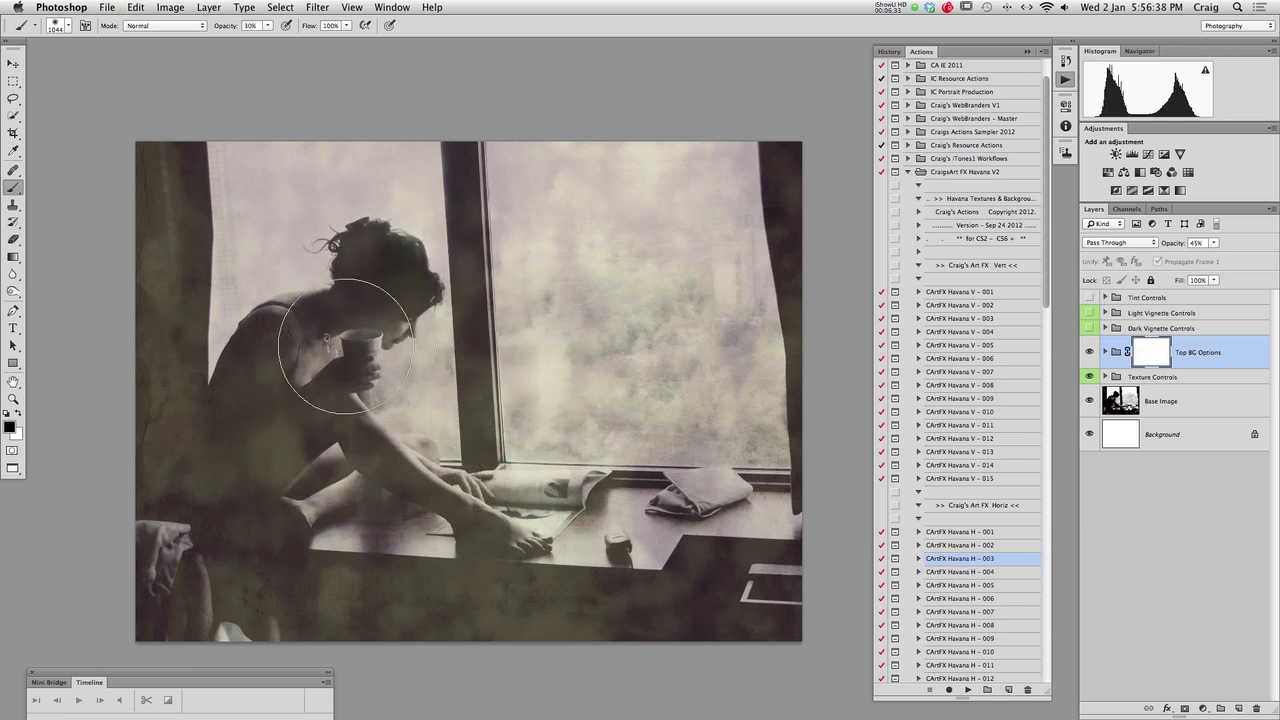
{"action": "mouse_move", "coordinate": [366, 251]}
{"action": "left_mouse_down"}
{"action": "mouse_move", "coordinate": [400, 275]}
{"action": "mouse_move", "coordinate": [290, 322]}
{"action": "mouse_move", "coordinate": [289, 429]}
{"action": "mouse_move", "coordinate": [391, 371]}
{"action": "mouse_move", "coordinate": [385, 228]}
{"action": "mouse_move", "coordinate": [480, 332]}
{"action": "mouse_move", "coordinate": [557, 271]}
{"action": "mouse_move", "coordinate": [600, 460]}
{"action": "mouse_move", "coordinate": [500, 520]}
{"action": "mouse_move", "coordinate": [566, 299]}
{"action": "mouse_move", "coordinate": [252, 364]}
{"action": "left_mouse_up"}
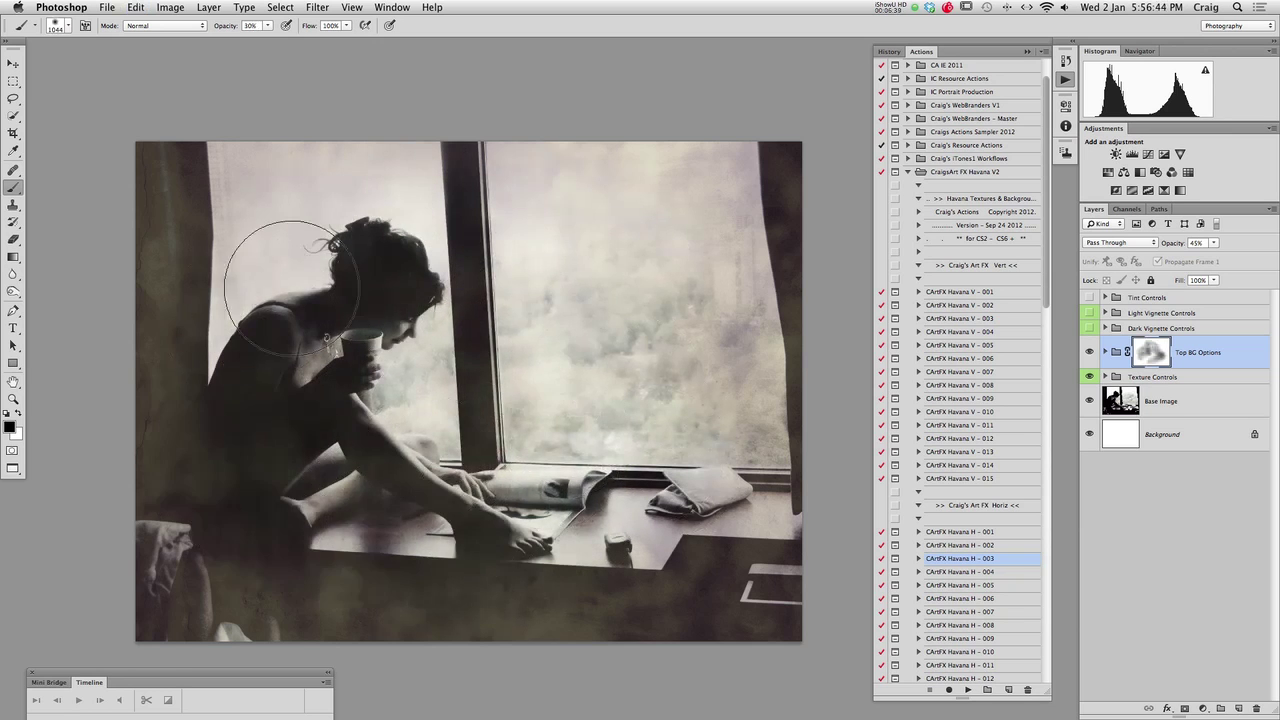
{"action": "mouse_move", "coordinate": [230, 320]}
{"action": "left_mouse_down"}
{"action": "mouse_move", "coordinate": [471, 557]}
{"action": "mouse_move", "coordinate": [200, 514]}
{"action": "mouse_move", "coordinate": [286, 557]}
{"action": "mouse_move", "coordinate": [650, 585]}
{"action": "mouse_move", "coordinate": [733, 570]}
{"action": "left_mouse_up"}
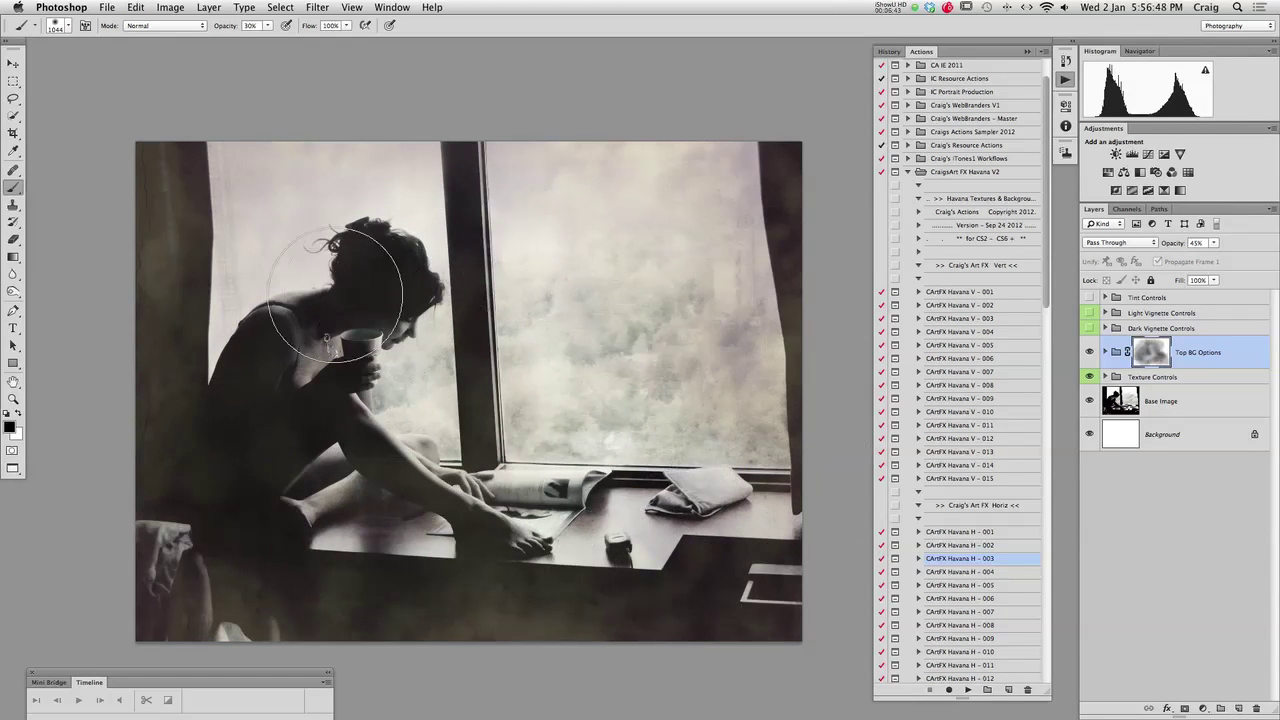
{"action": "mouse_move", "coordinate": [306, 318]}
{"action": "left_mouse_down"}
{"action": "mouse_move", "coordinate": [333, 345]}
{"action": "mouse_move", "coordinate": [402, 367]}
{"action": "mouse_move", "coordinate": [409, 325]}
{"action": "mouse_move", "coordinate": [361, 268]}
{"action": "mouse_move", "coordinate": [459, 271]}
{"action": "mouse_move", "coordinate": [519, 333]}
{"action": "mouse_move", "coordinate": [323, 397]}
{"action": "mouse_move", "coordinate": [241, 396]}
{"action": "left_mouse_up"}
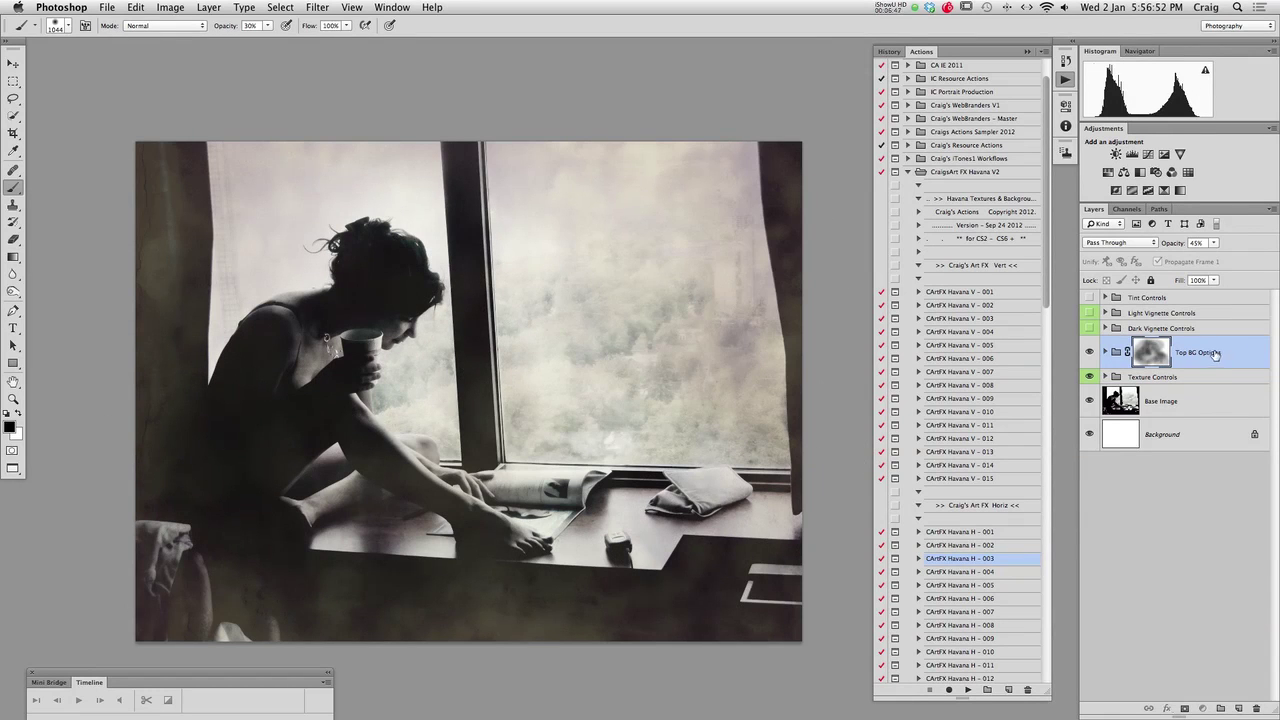
Expand the Top BG Options group and set its opacity to 46%
{"action": "key", "text": "x"}
{"action": "left_click", "coordinate": [1105, 352]}
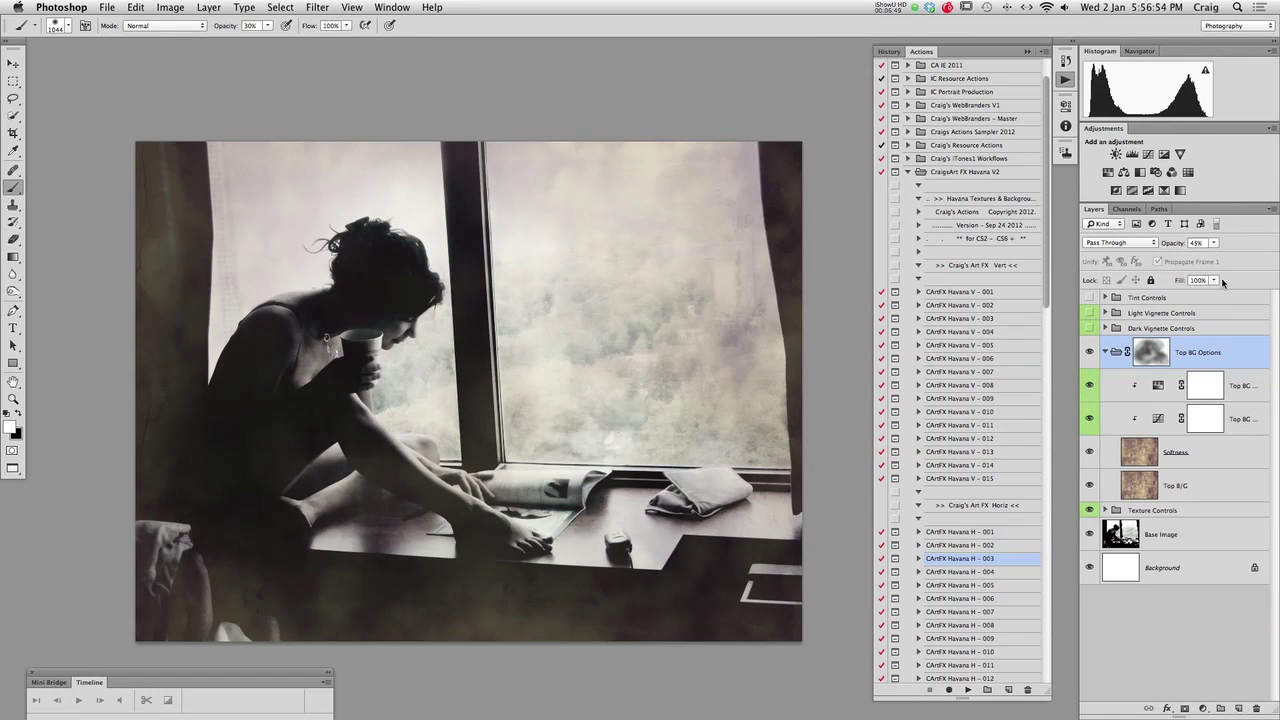
{"action": "mouse_move", "coordinate": [1214, 243]}
{"action": "left_mouse_down"}
{"action": "mouse_move", "coordinate": [1214, 262]}
{"action": "mouse_move", "coordinate": [1248, 250]}
{"action": "mouse_move", "coordinate": [1222, 258]}
{"action": "left_mouse_up"}
{"action": "left_click", "coordinate": [1176, 452]}
Zoom in and toggle the Softness texture layer off and on to compare
{"action": "left_click", "coordinate": [1176, 452]}
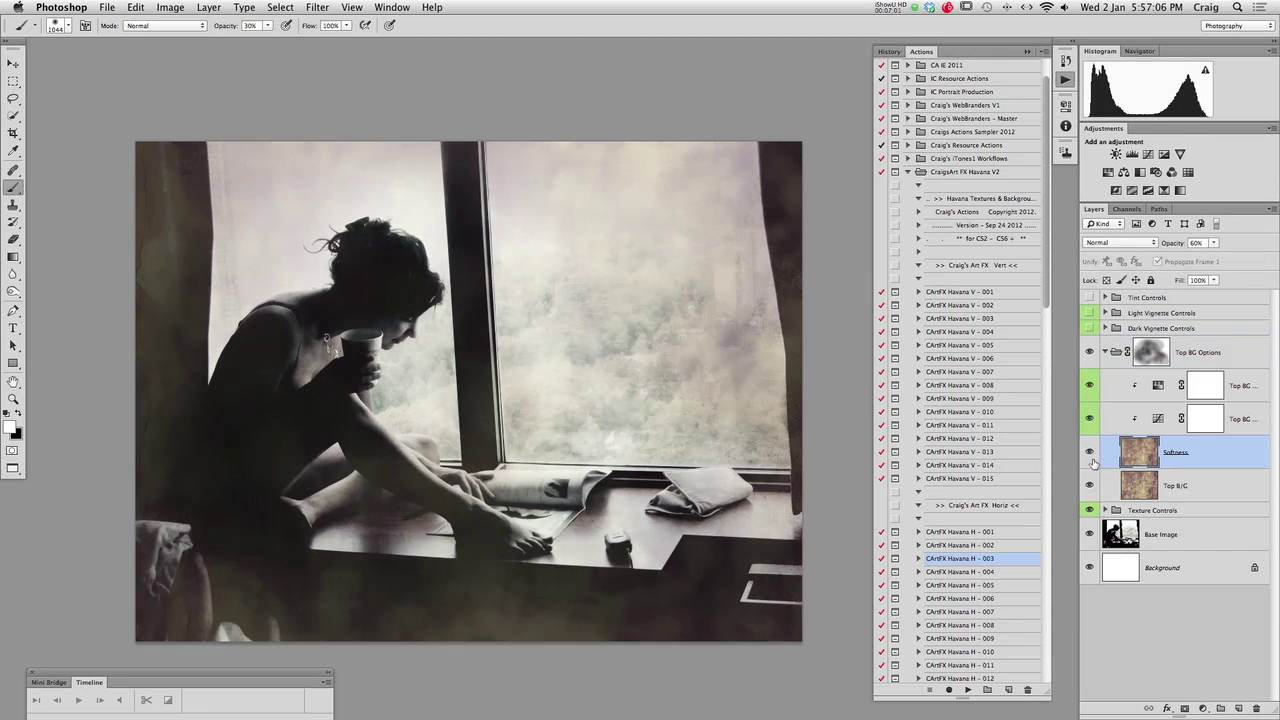
{"action": "left_click", "coordinate": [1090, 453]}
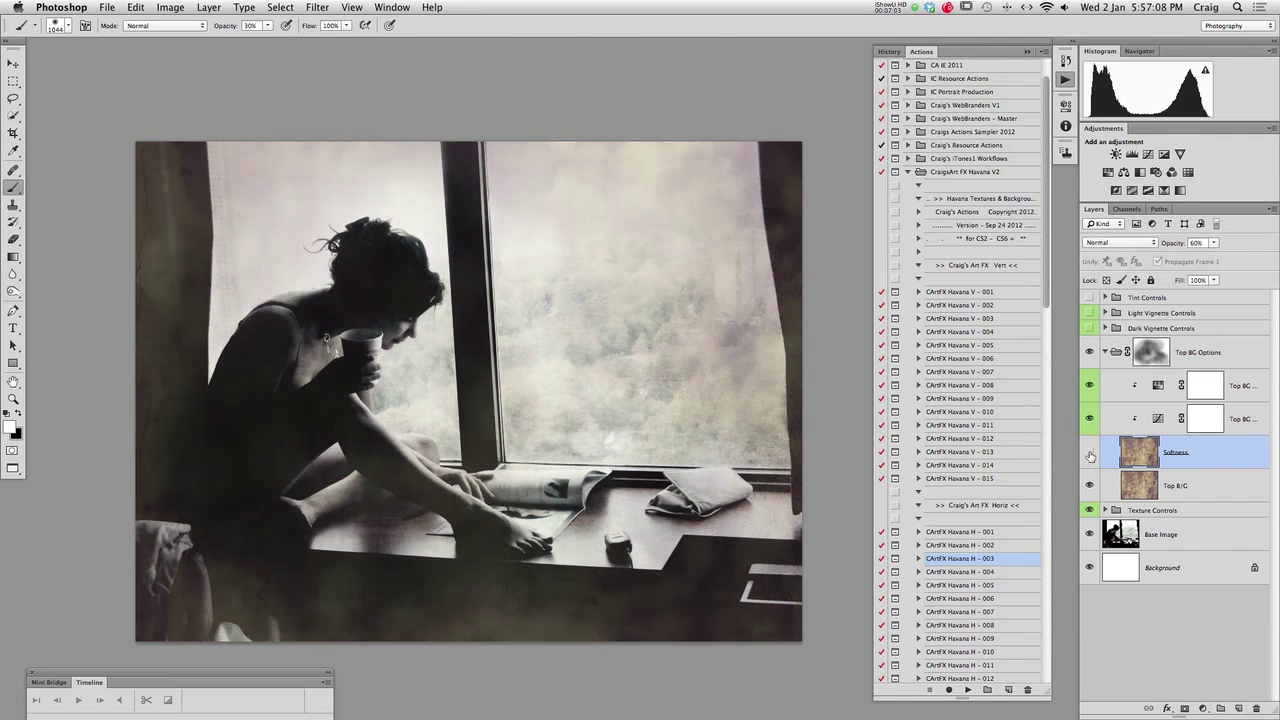
{"action": "key", "text": "super+space"}
{"action": "left_click", "coordinate": [585, 410]}
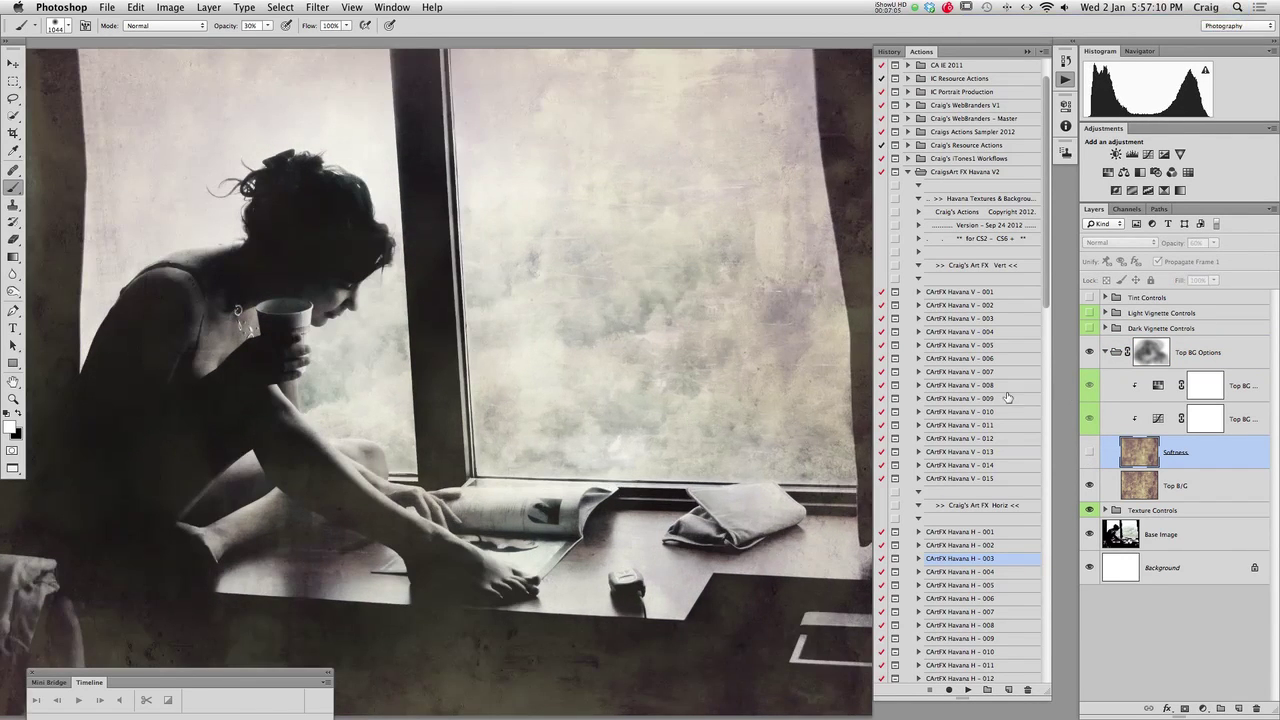
{"action": "left_click", "coordinate": [1090, 455]}
{"action": "left_click", "coordinate": [1090, 455]}
{"action": "left_click", "coordinate": [1091, 453]}
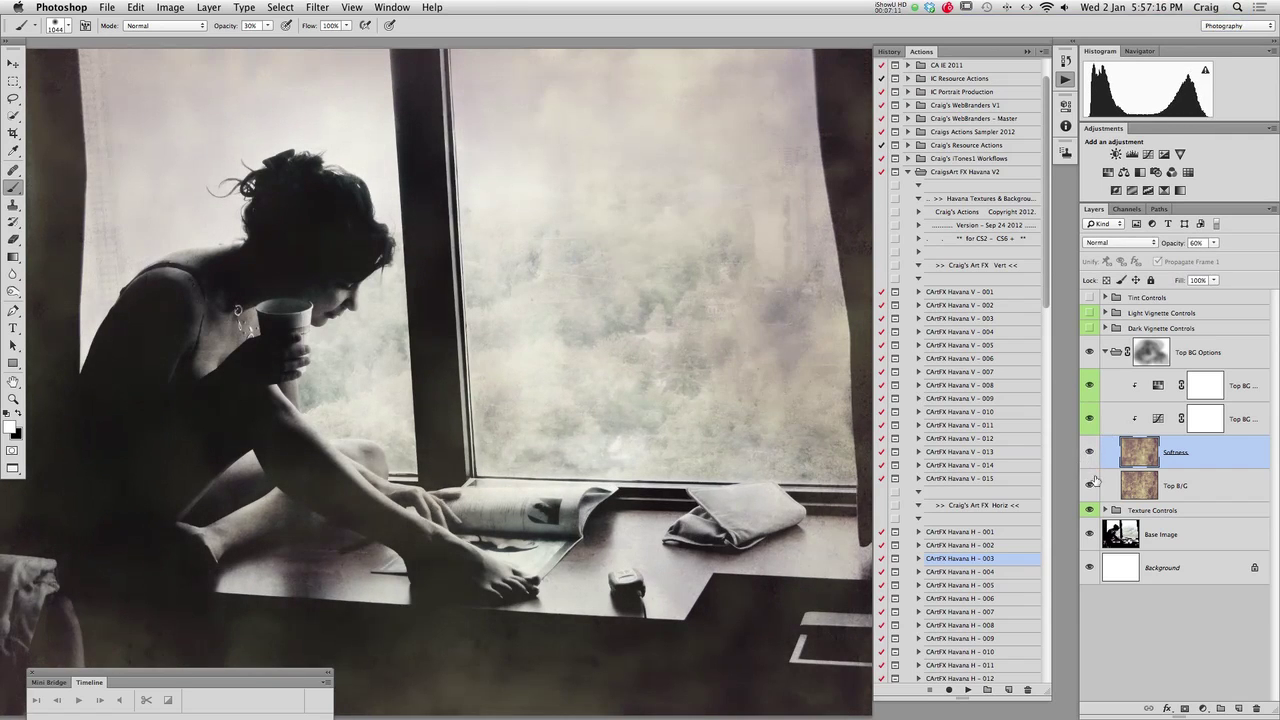
Lower the Top B/G texture layer's opacity to roughly half
{"action": "left_click", "coordinate": [1189, 486]}
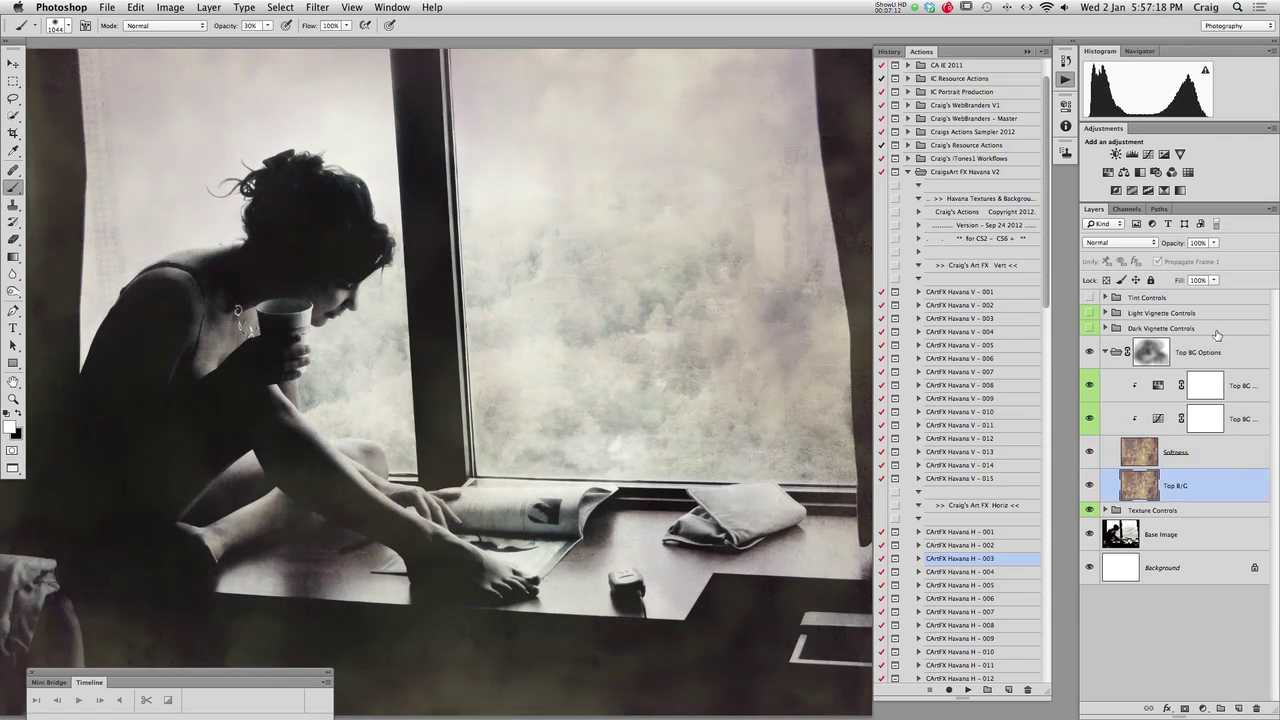
{"action": "left_click", "coordinate": [1215, 244]}
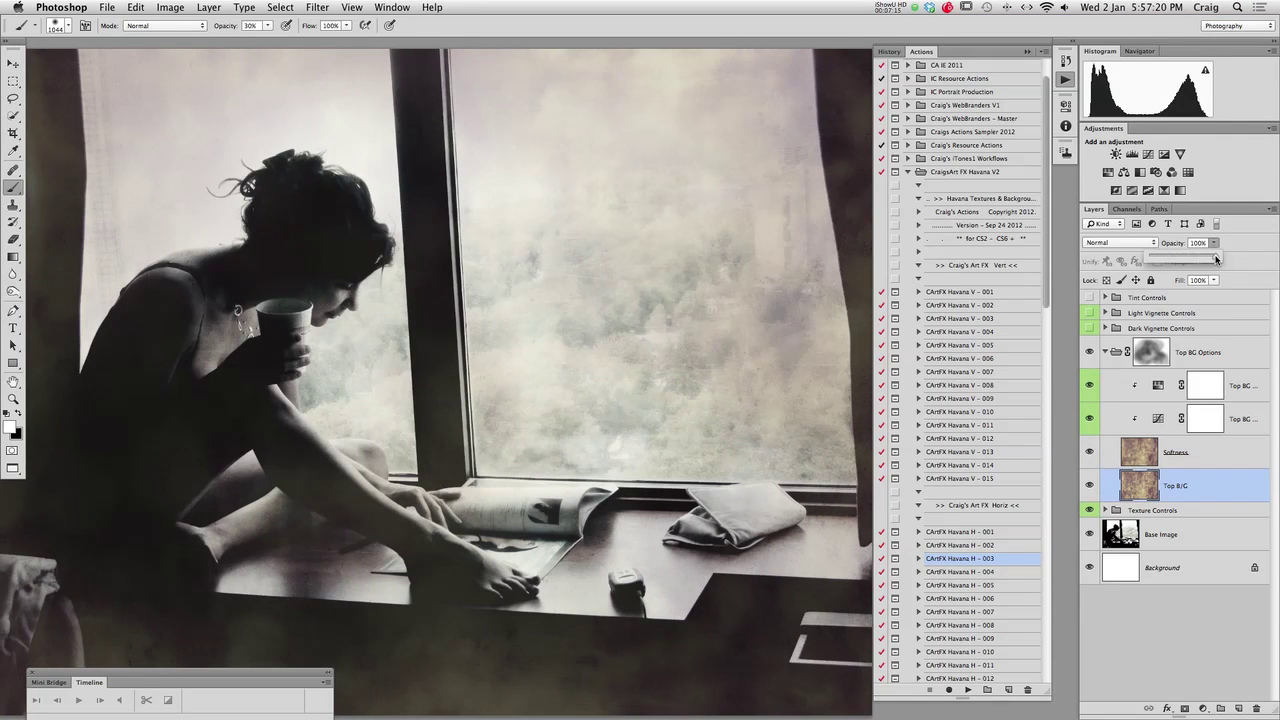
{"action": "left_click_drag", "start_coordinate": [1216, 259], "coordinate": [1183, 262]}
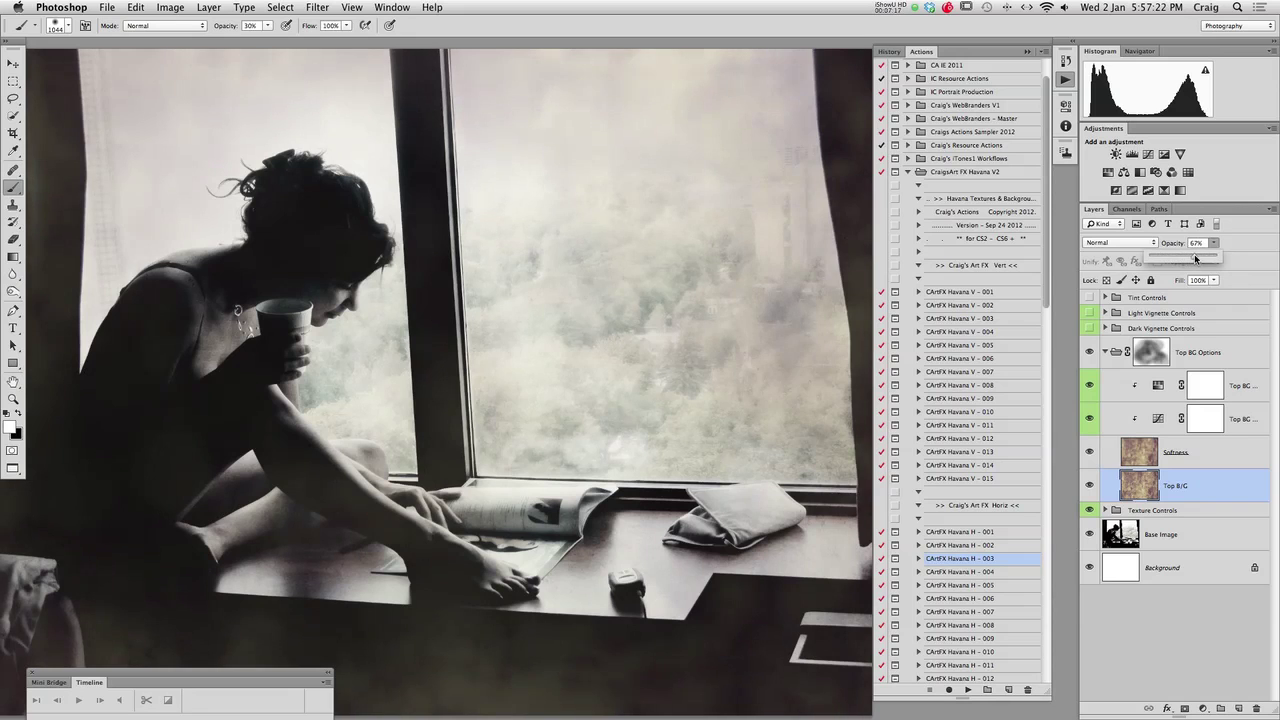
{"action": "left_click_drag", "start_coordinate": [1206, 258], "coordinate": [1209, 258]}
{"action": "left_click", "coordinate": [1196, 454]}
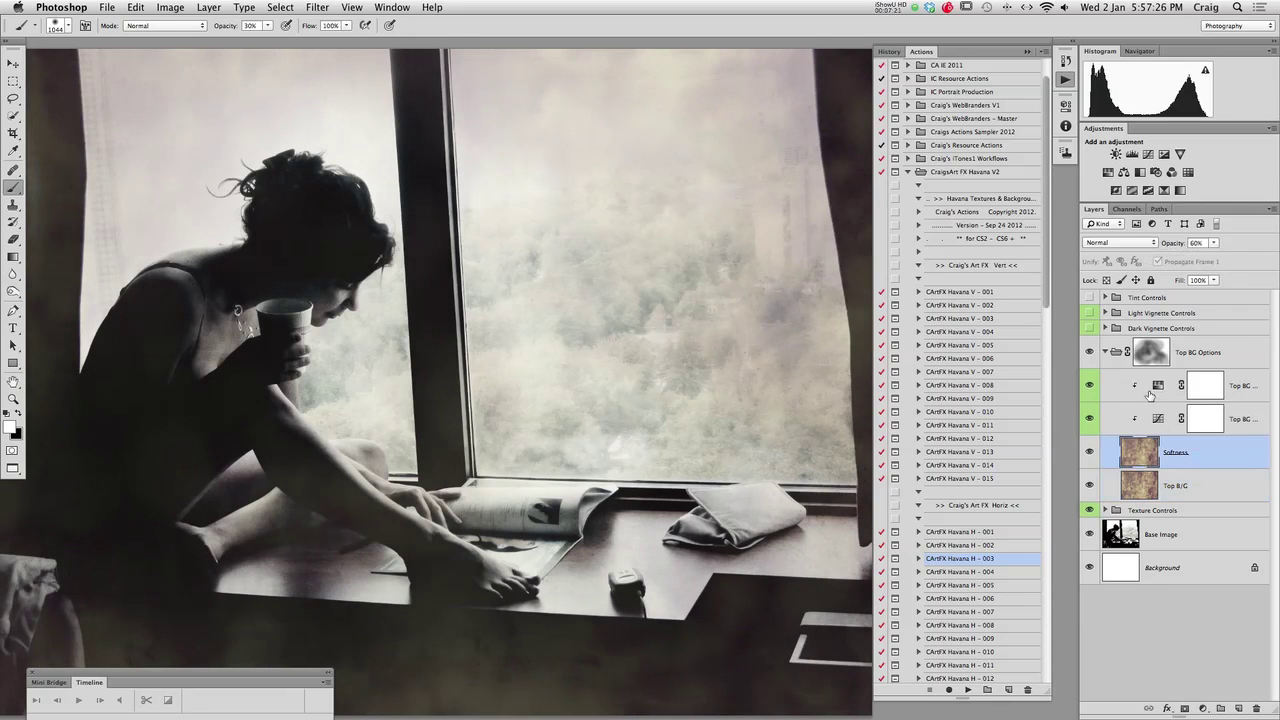
{"action": "left_click", "coordinate": [1158, 386]}
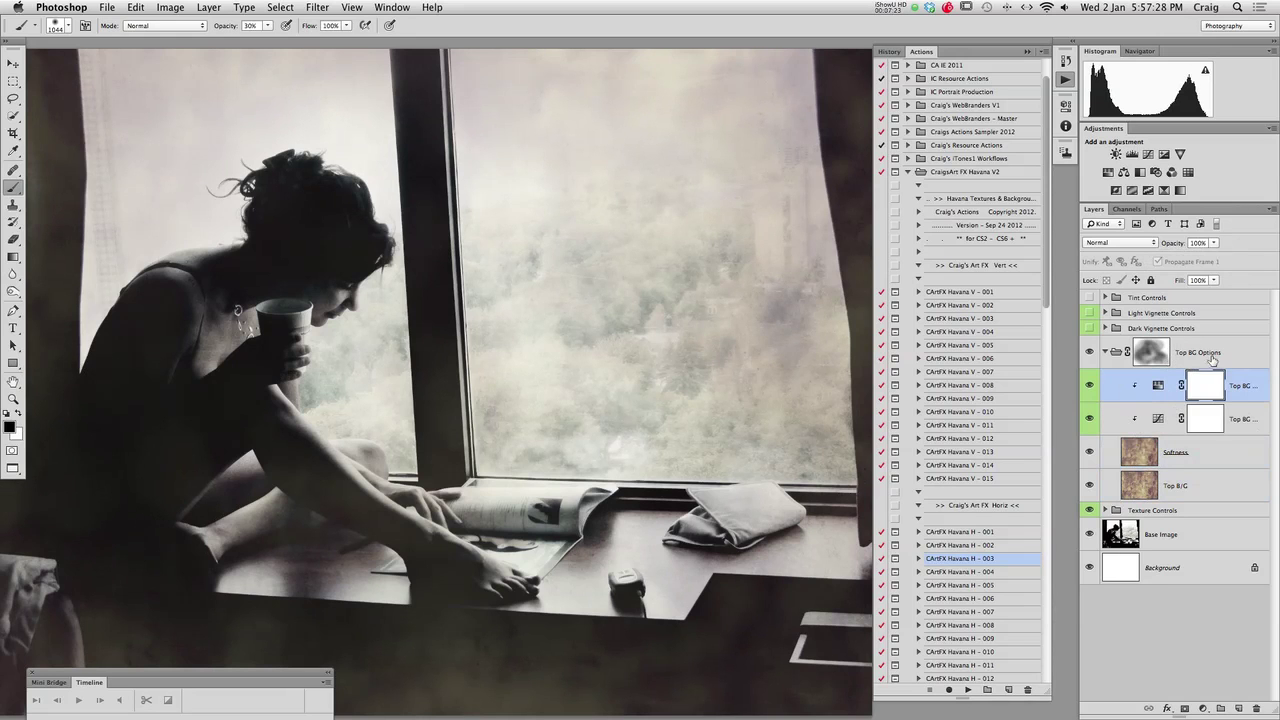
Set the Top BG Hue/Saturation adjustment's saturation to -19 and collapse the Top BG Options group
{"action": "double_click", "coordinate": [1157, 387]}
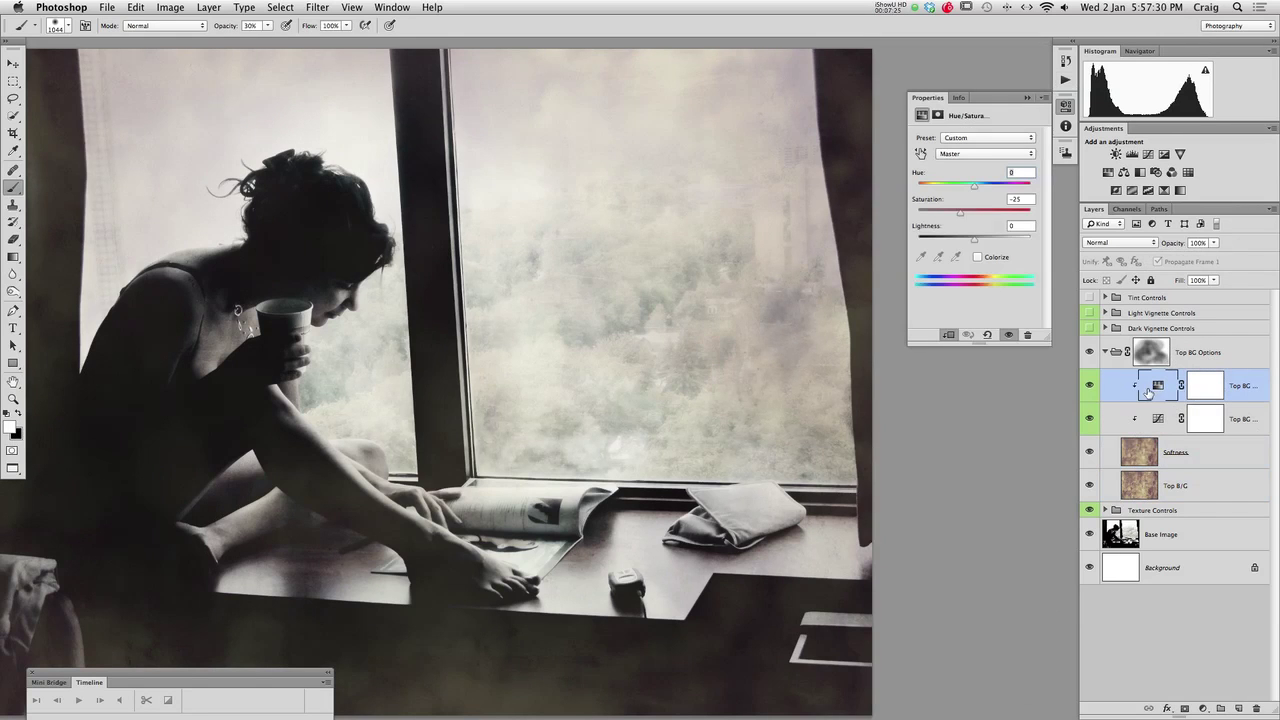
{"action": "left_click_drag", "start_coordinate": [960, 215], "coordinate": [996, 210]}
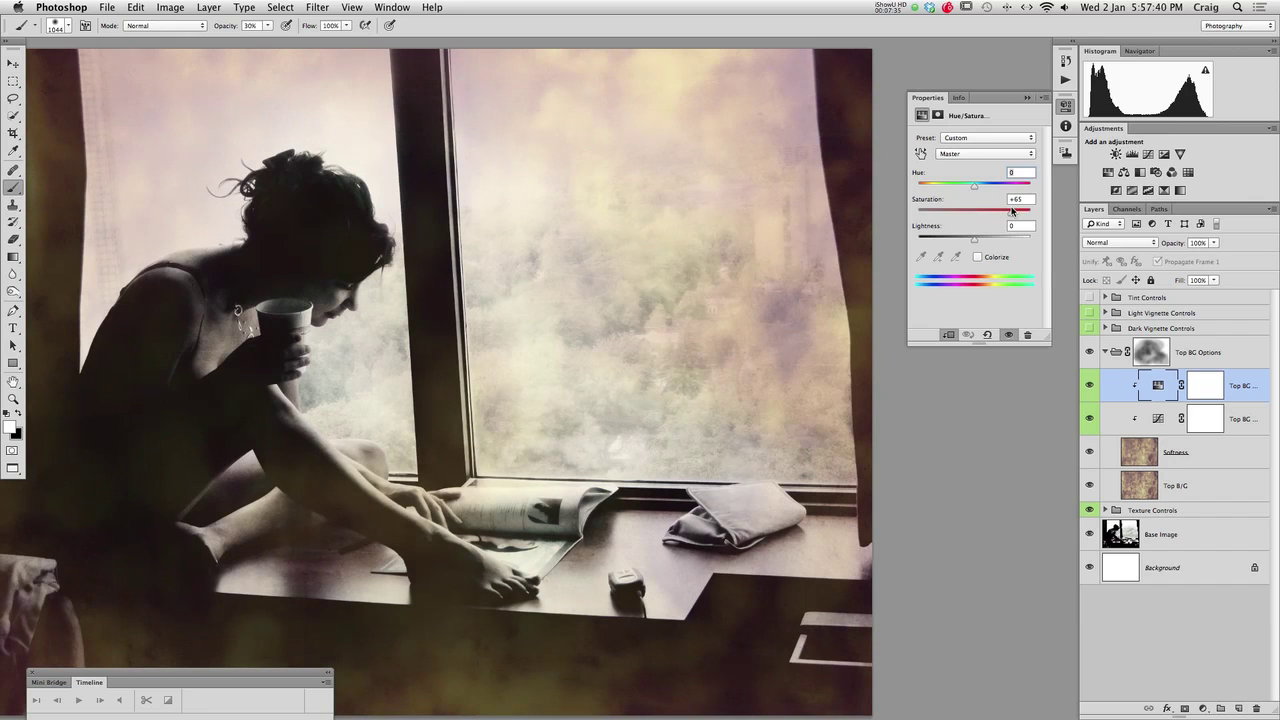
{"action": "left_click_drag", "start_coordinate": [995, 215], "coordinate": [967, 216]}
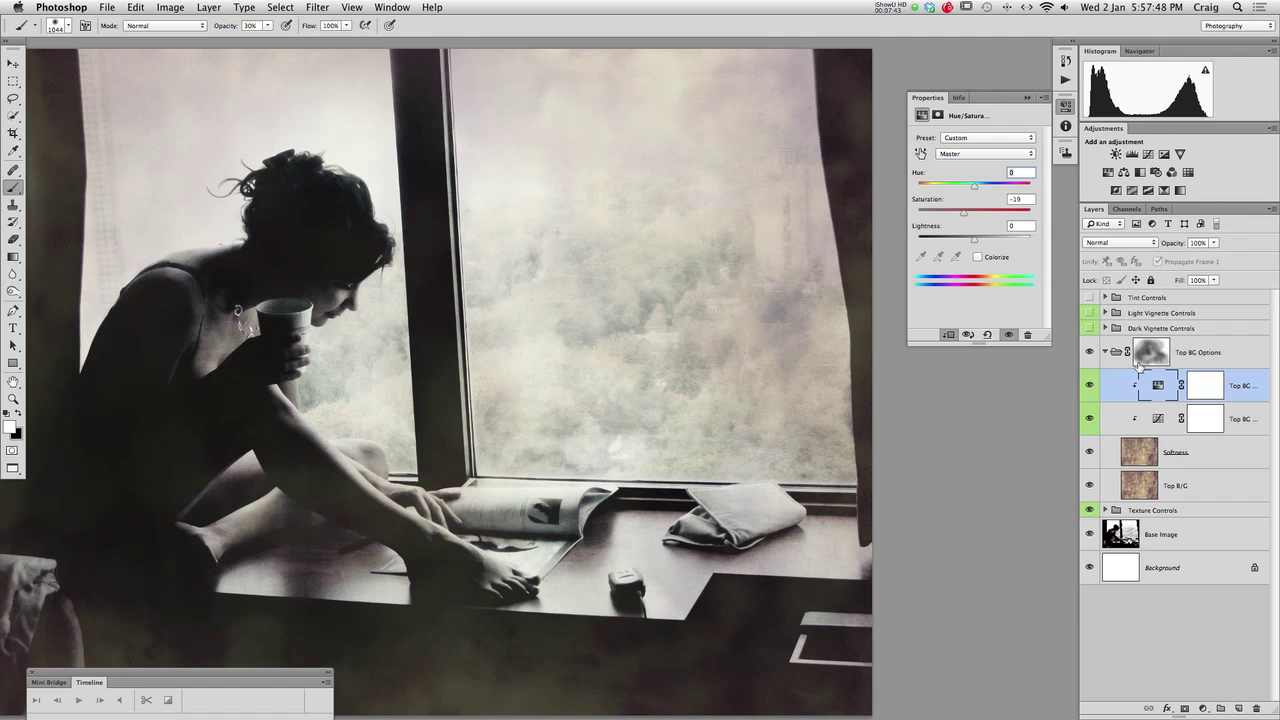
{"action": "left_click", "coordinate": [1105, 352]}
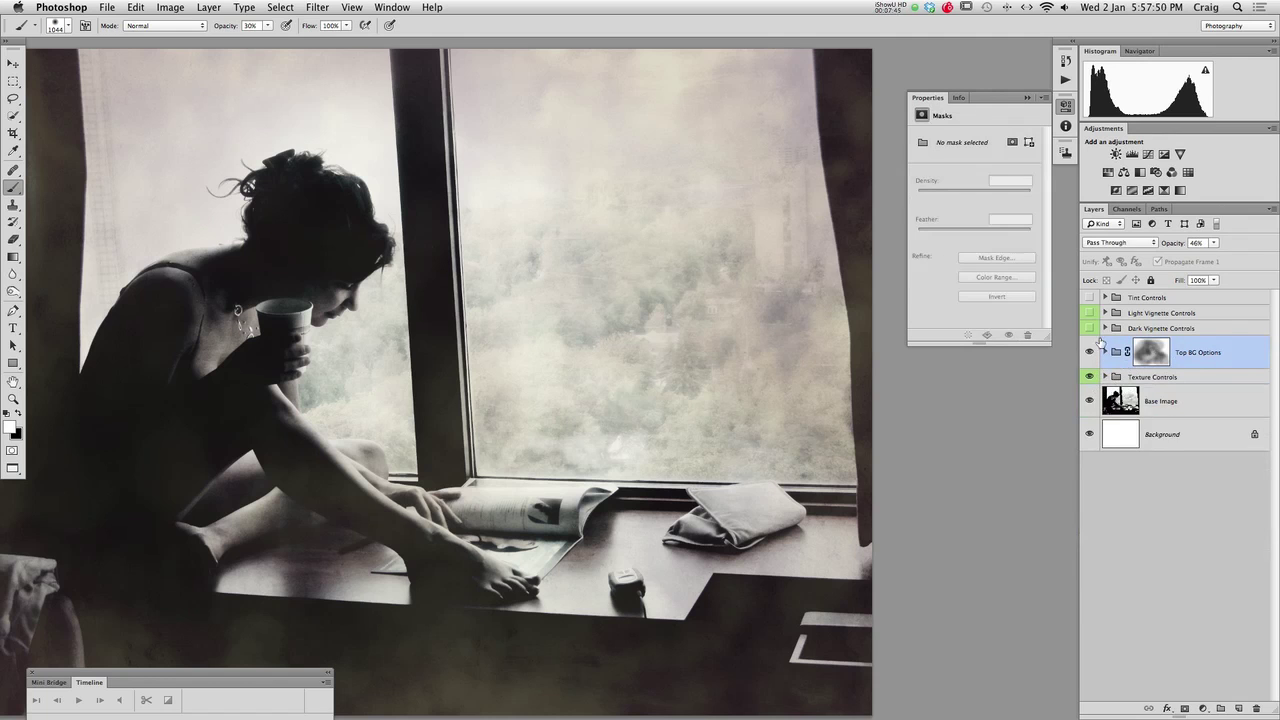
Enable Dark Vignette Controls with Vignette Major hidden and only Vignette Minor visible
{"action": "left_click", "coordinate": [1089, 329]}
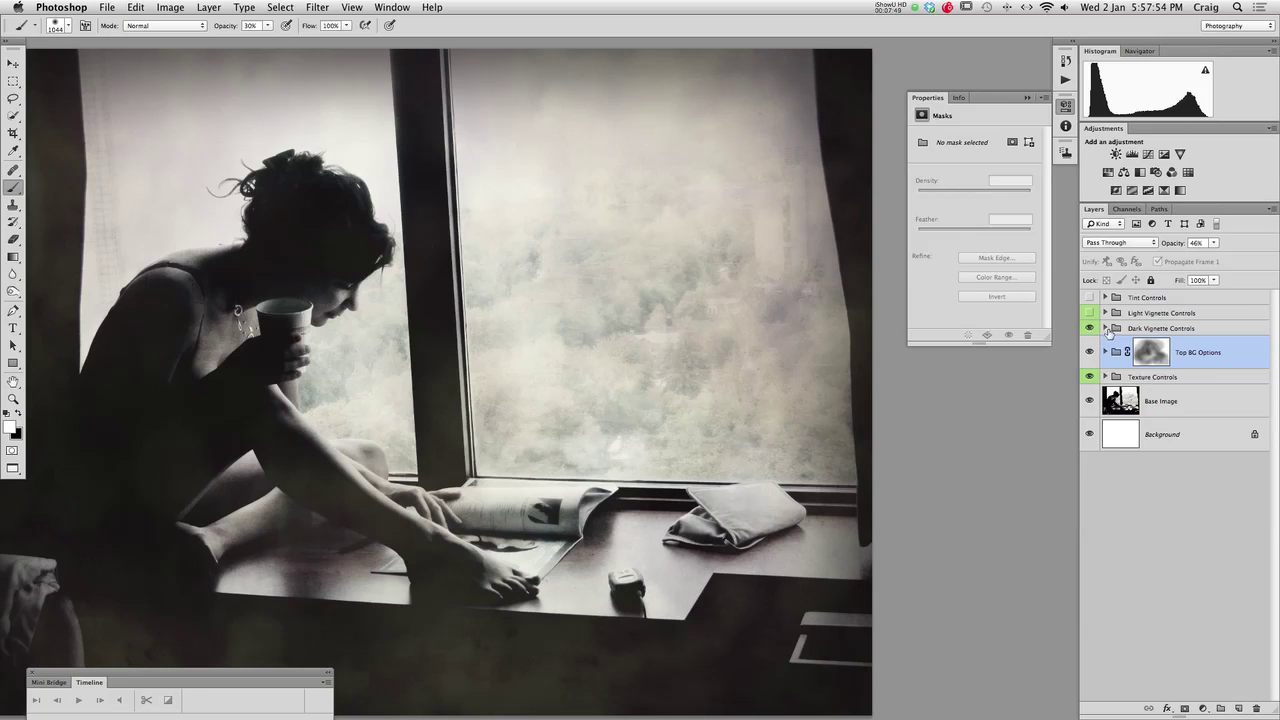
{"action": "left_click", "coordinate": [1104, 329]}
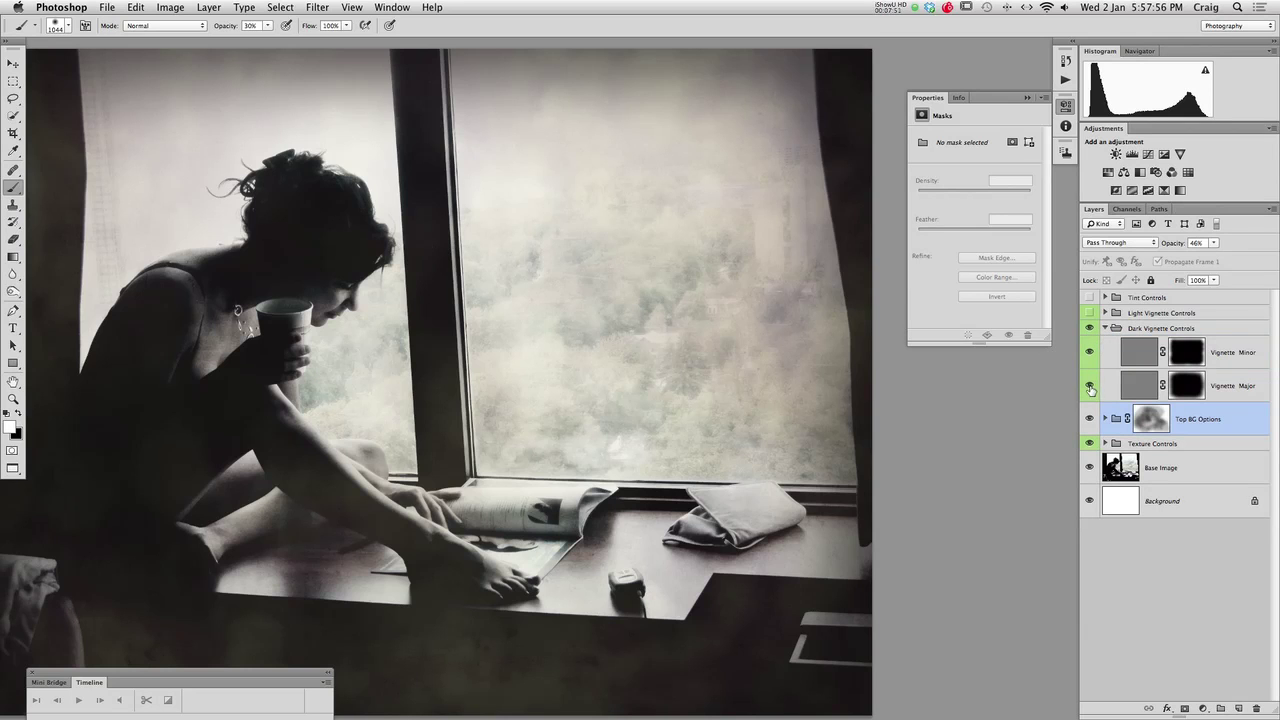
{"action": "left_click_drag", "start_coordinate": [1090, 388], "coordinate": [1090, 354]}
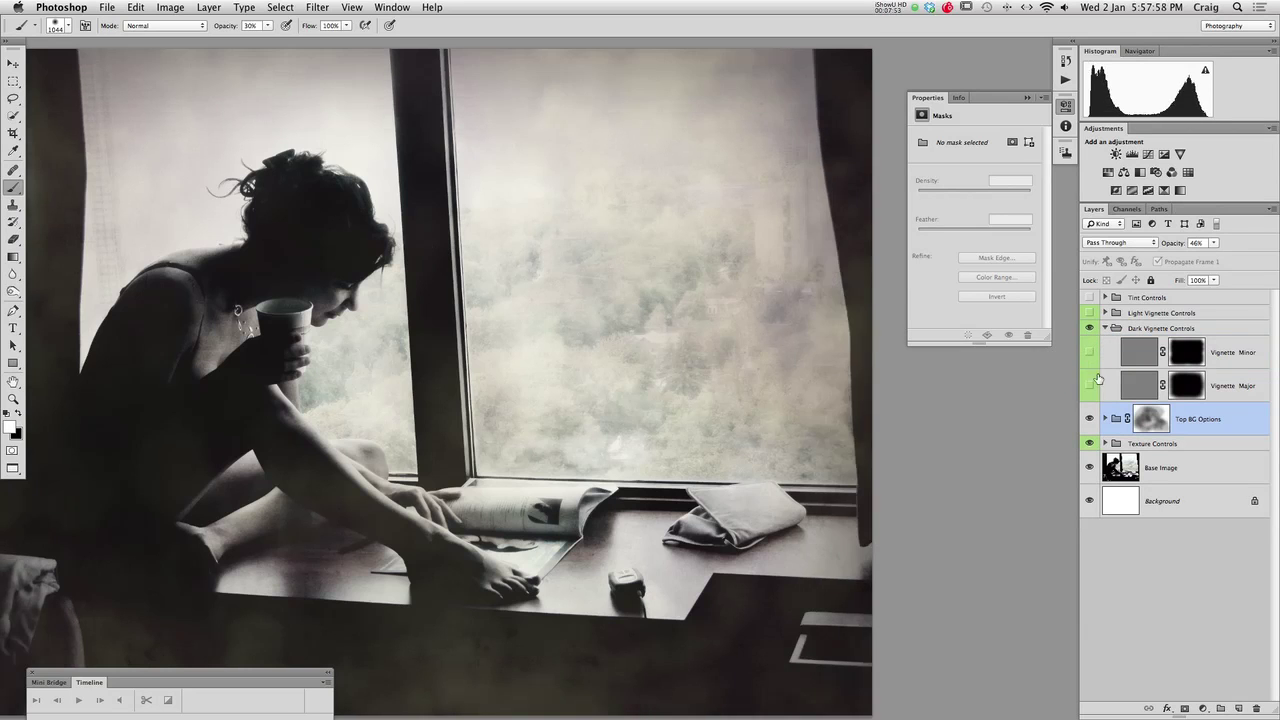
{"action": "left_click", "coordinate": [1090, 353]}
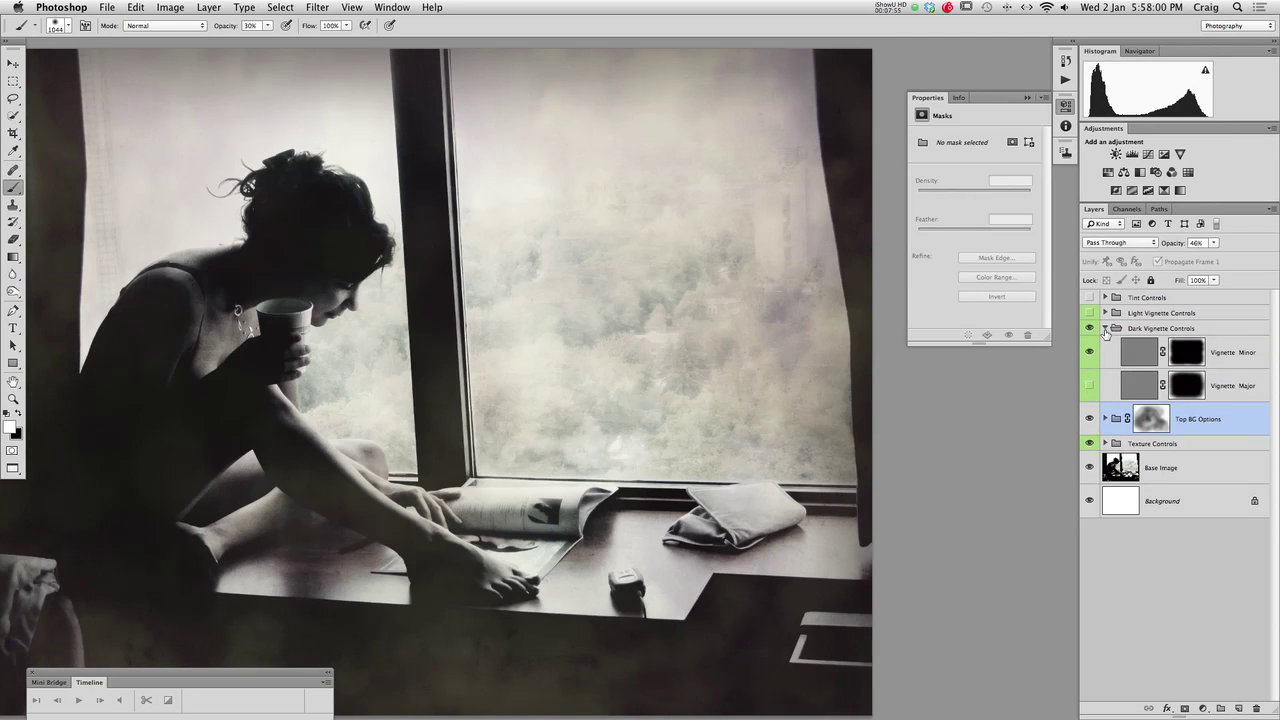
{"action": "left_click", "coordinate": [1104, 329]}
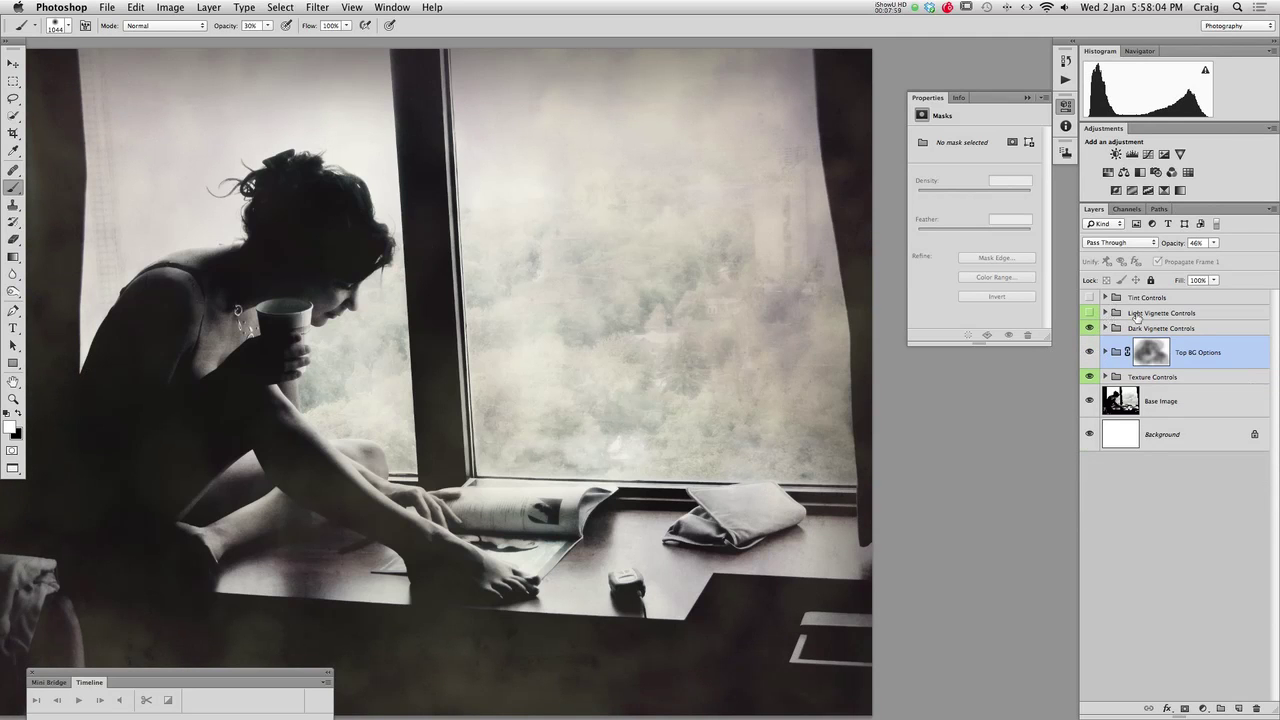
{"action": "left_click", "coordinate": [1145, 316]}
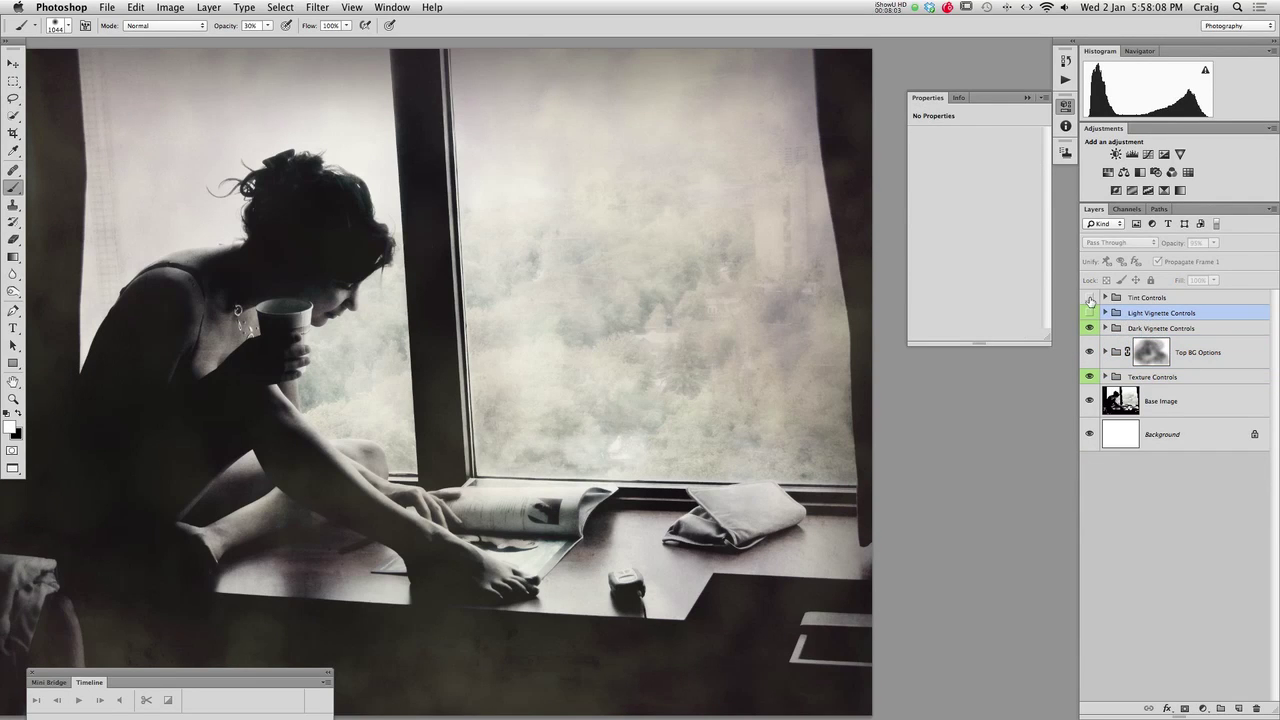
Enable Tint Controls and set the Tint Hue adjustment's hue to -2 with saturation +12
{"action": "left_click", "coordinate": [1090, 298]}
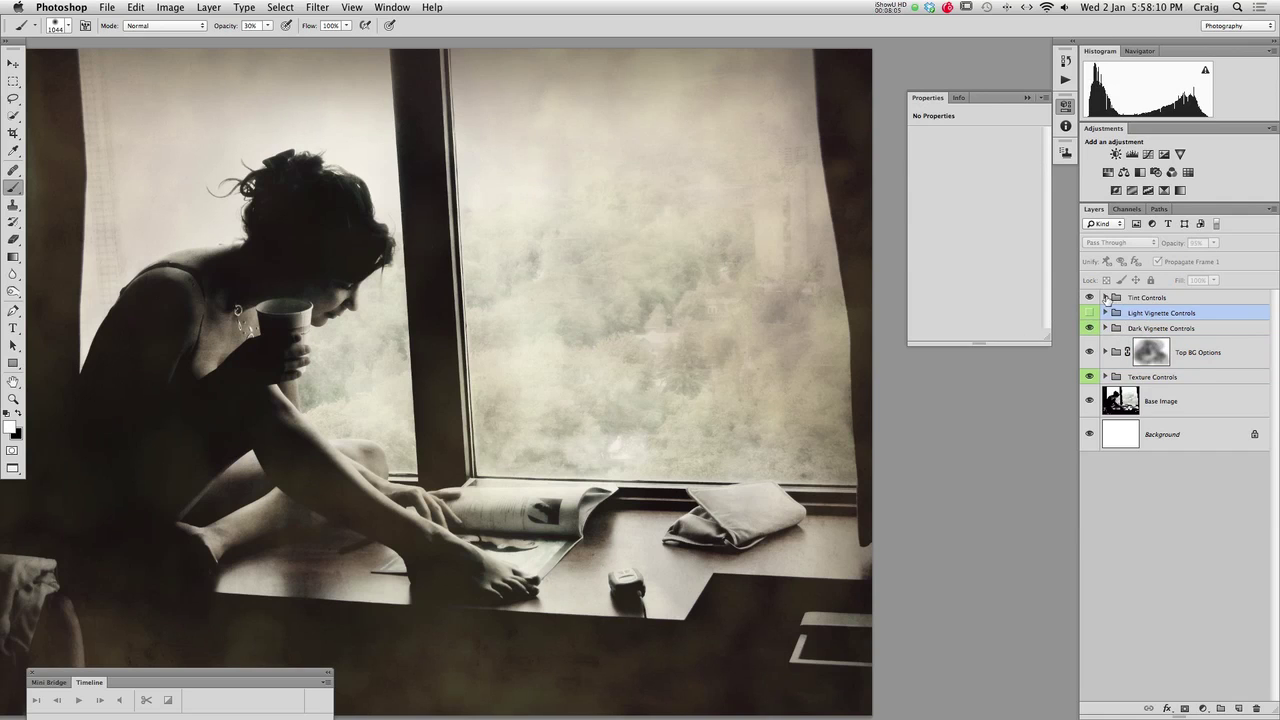
{"action": "left_click", "coordinate": [1106, 298]}
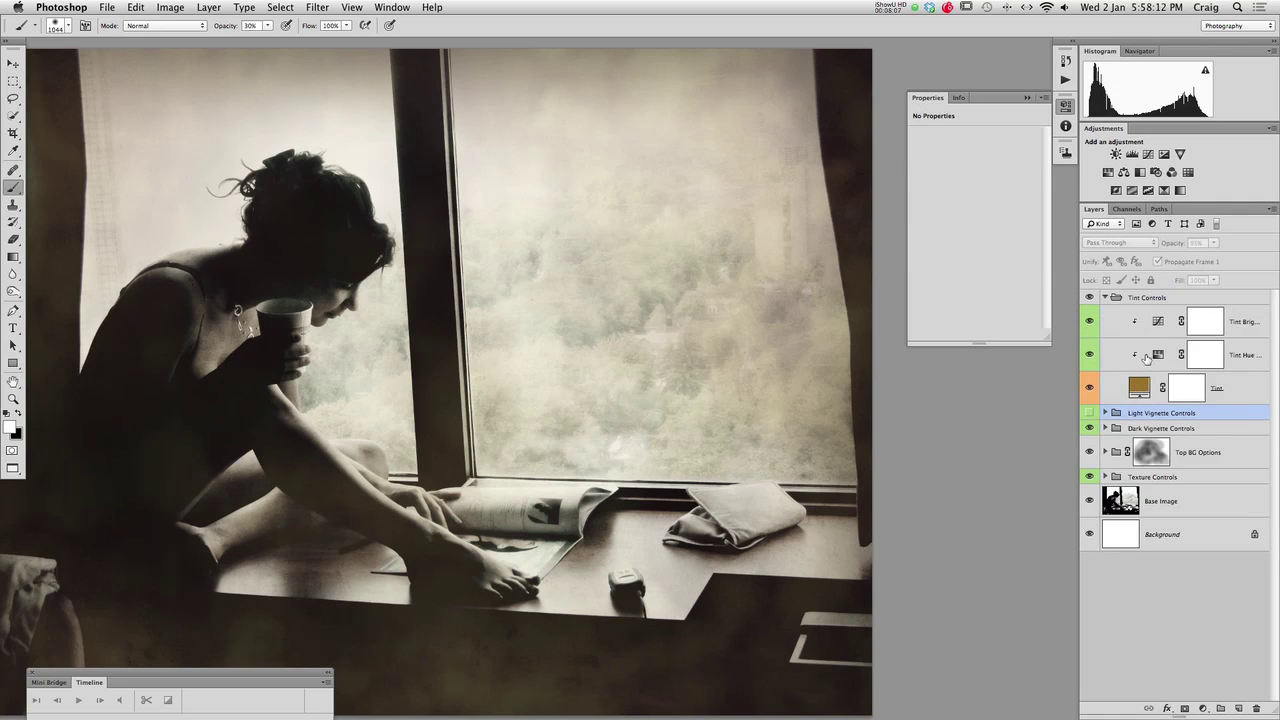
{"action": "left_click", "coordinate": [1158, 355]}
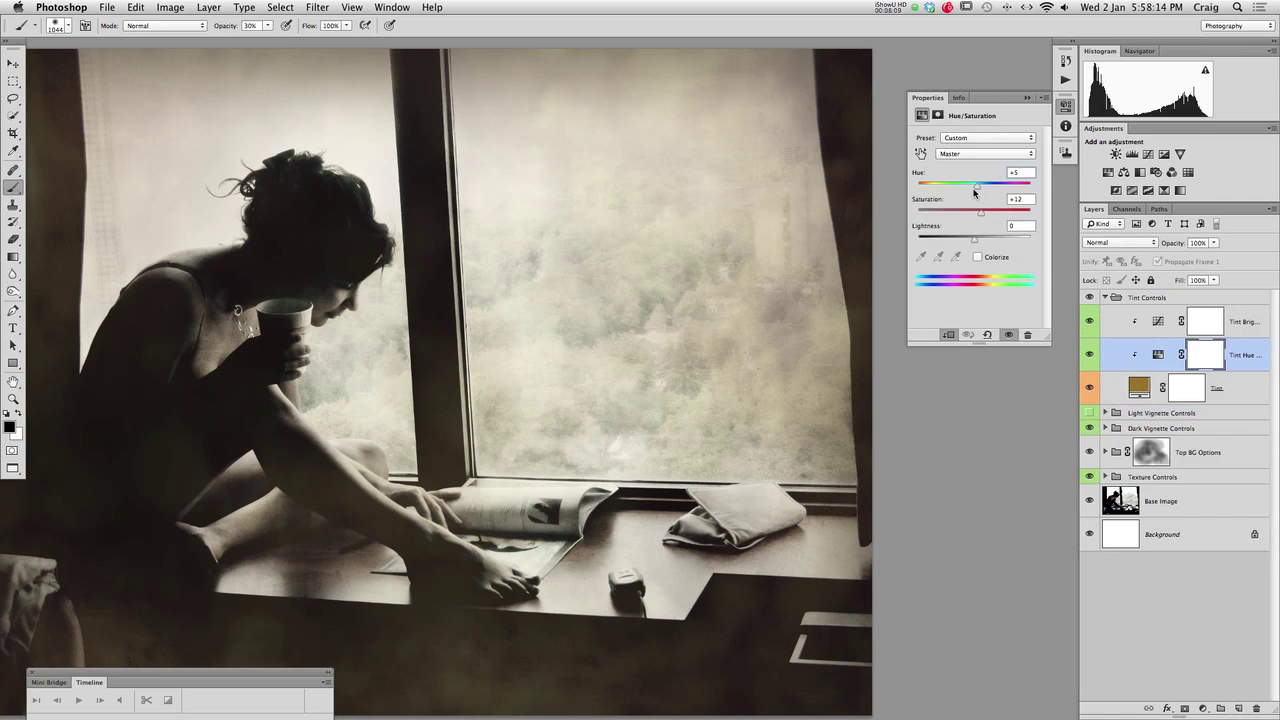
{"action": "mouse_move", "coordinate": [983, 187]}
{"action": "left_mouse_down"}
{"action": "mouse_move", "coordinate": [1007, 184]}
{"action": "mouse_move", "coordinate": [930, 182]}
{"action": "mouse_move", "coordinate": [978, 186]}
{"action": "left_mouse_up"}
{"action": "mouse_move", "coordinate": [978, 187]}
{"action": "left_mouse_down"}
{"action": "mouse_move", "coordinate": [990, 186]}
{"action": "mouse_move", "coordinate": [976, 186]}
{"action": "left_mouse_up"}
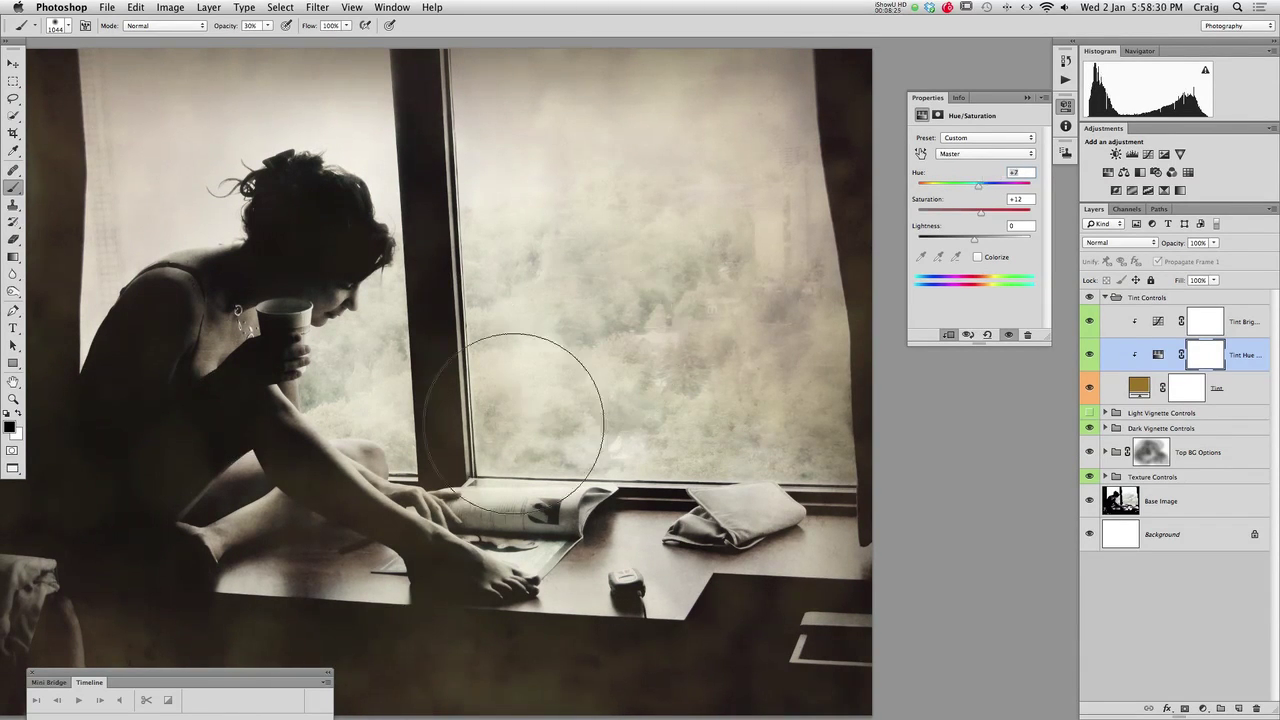
{"action": "left_click", "coordinate": [448, 434], "text": "alt"}
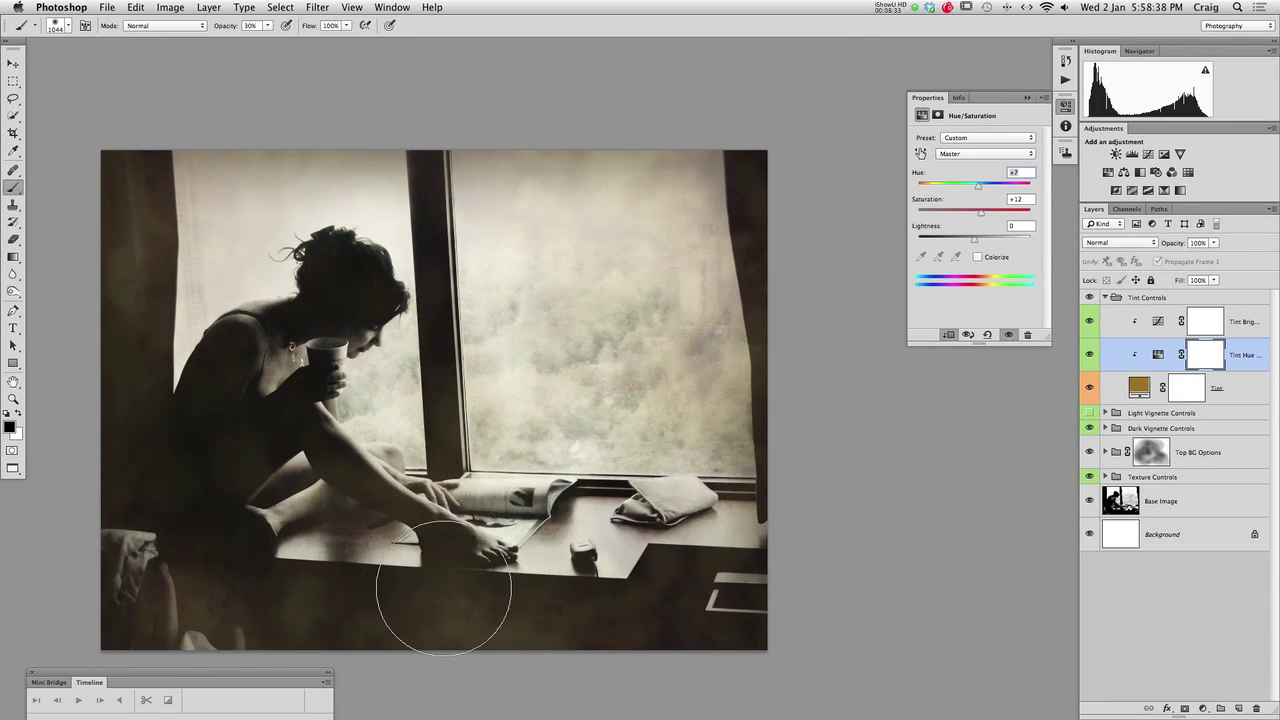
Collapse the Tint Controls group and toggle Top BG Options off and on to compare
{"action": "left_click", "coordinate": [1240, 391]}
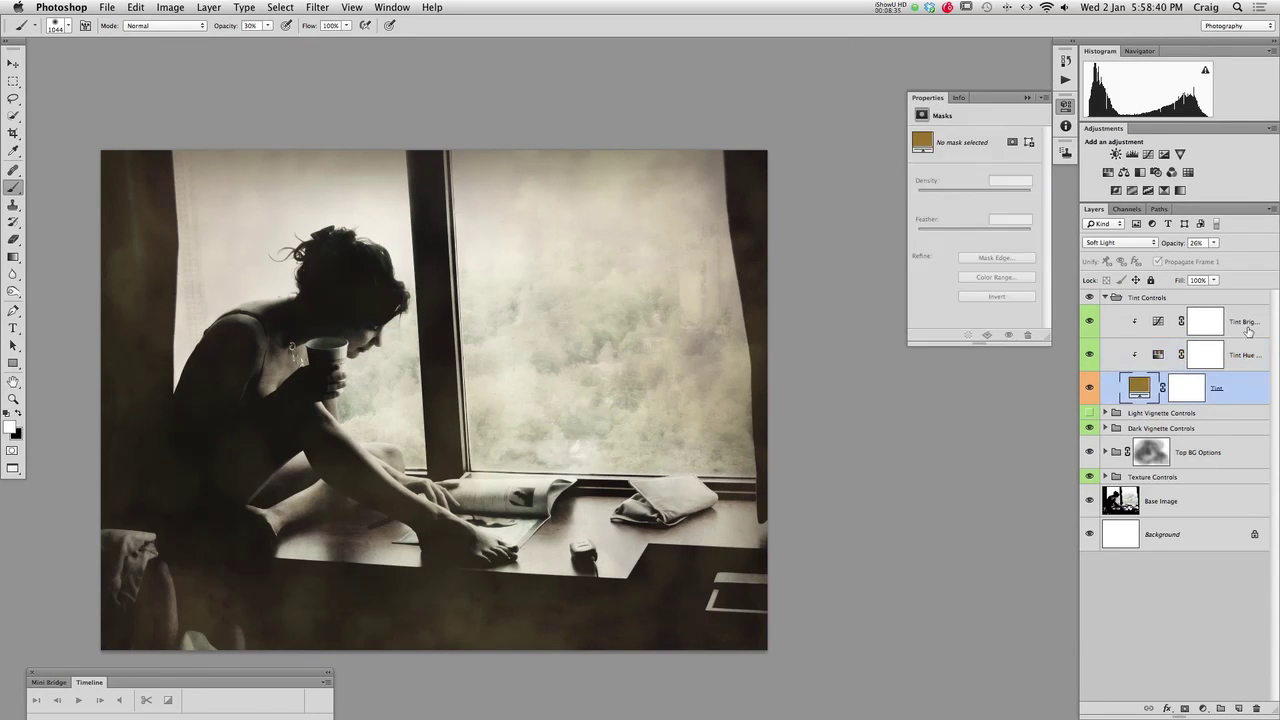
{"action": "left_click", "coordinate": [1245, 322]}
{"action": "left_click", "coordinate": [1220, 298]}
{"action": "left_click", "coordinate": [1105, 297]}
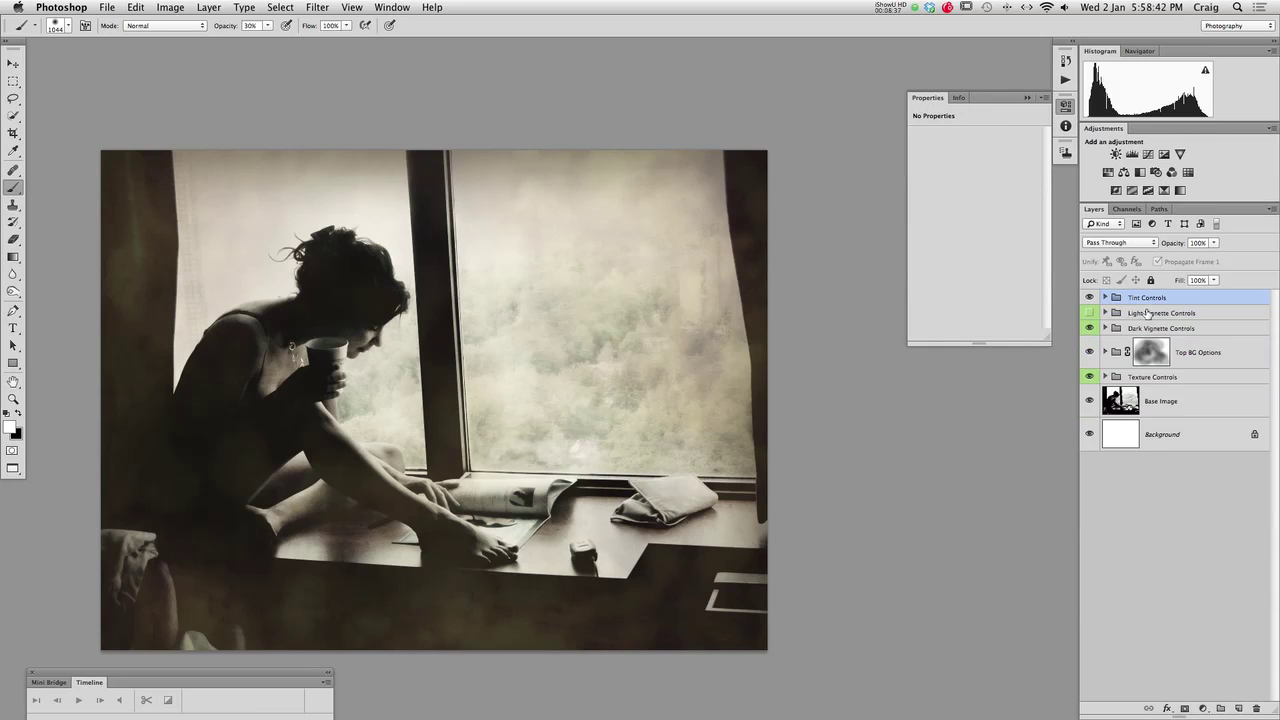
{"action": "left_click", "coordinate": [1089, 352]}
{"action": "left_click", "coordinate": [1089, 352]}
Brush black on the Top BG Options mask over the bottom strip and left curtain, then compare
{"action": "left_click", "coordinate": [1150, 352]}
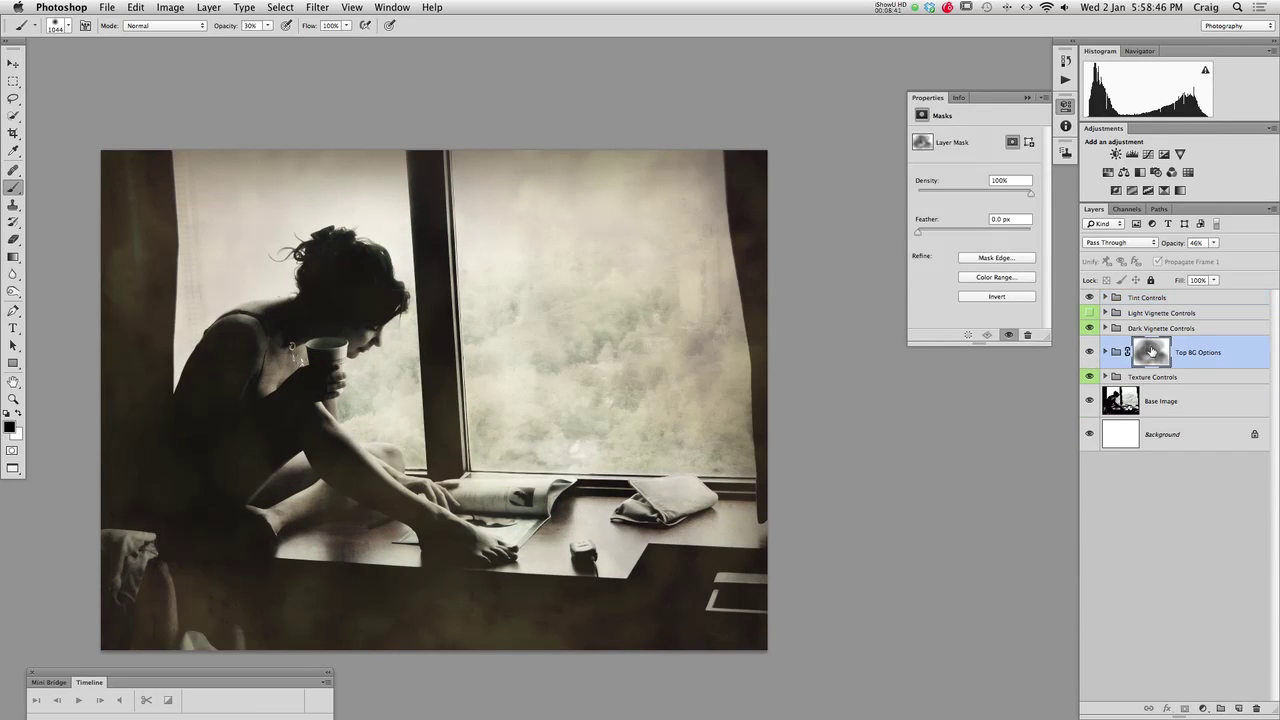
{"action": "key", "text": "x"}
{"action": "mouse_move", "coordinate": [381, 632]}
{"action": "left_mouse_down"}
{"action": "mouse_move", "coordinate": [429, 608]}
{"action": "mouse_move", "coordinate": [310, 621]}
{"action": "mouse_move", "coordinate": [538, 608]}
{"action": "mouse_move", "coordinate": [669, 569]}
{"action": "mouse_move", "coordinate": [344, 619]}
{"action": "mouse_move", "coordinate": [184, 594]}
{"action": "mouse_move", "coordinate": [562, 592]}
{"action": "left_mouse_up"}
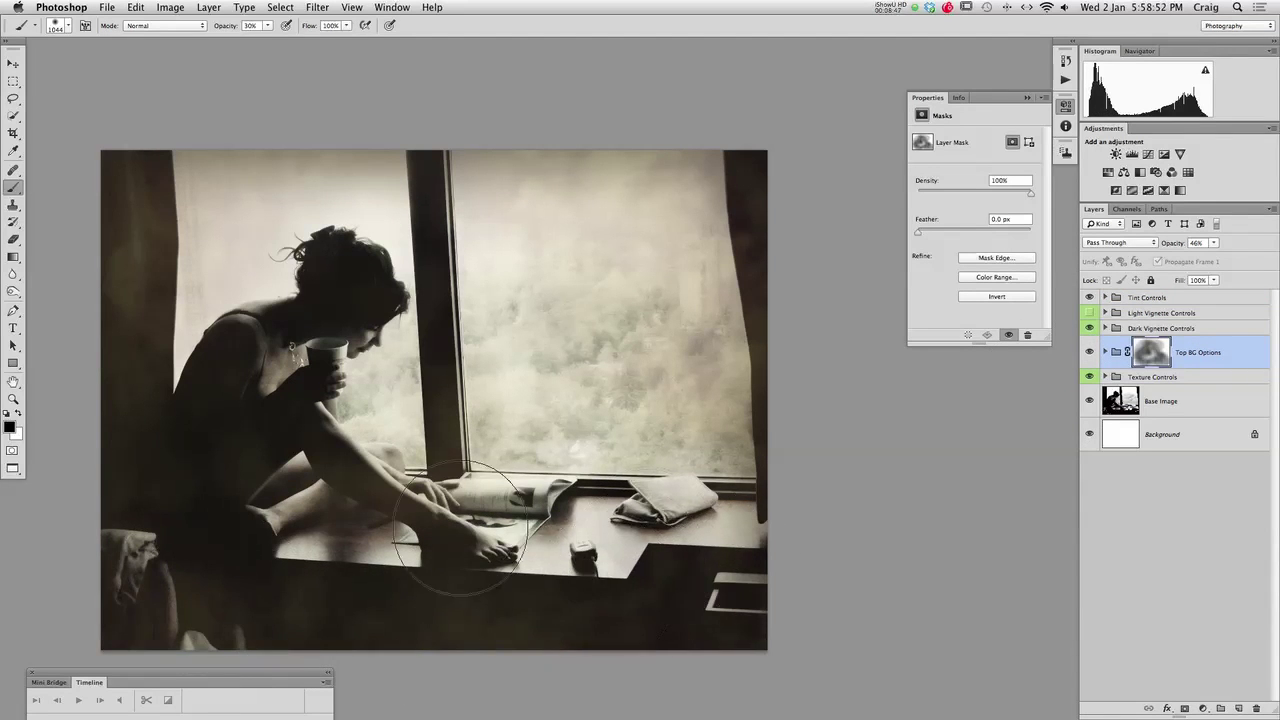
{"action": "left_click_drag", "start_coordinate": [143, 243], "coordinate": [140, 262]}
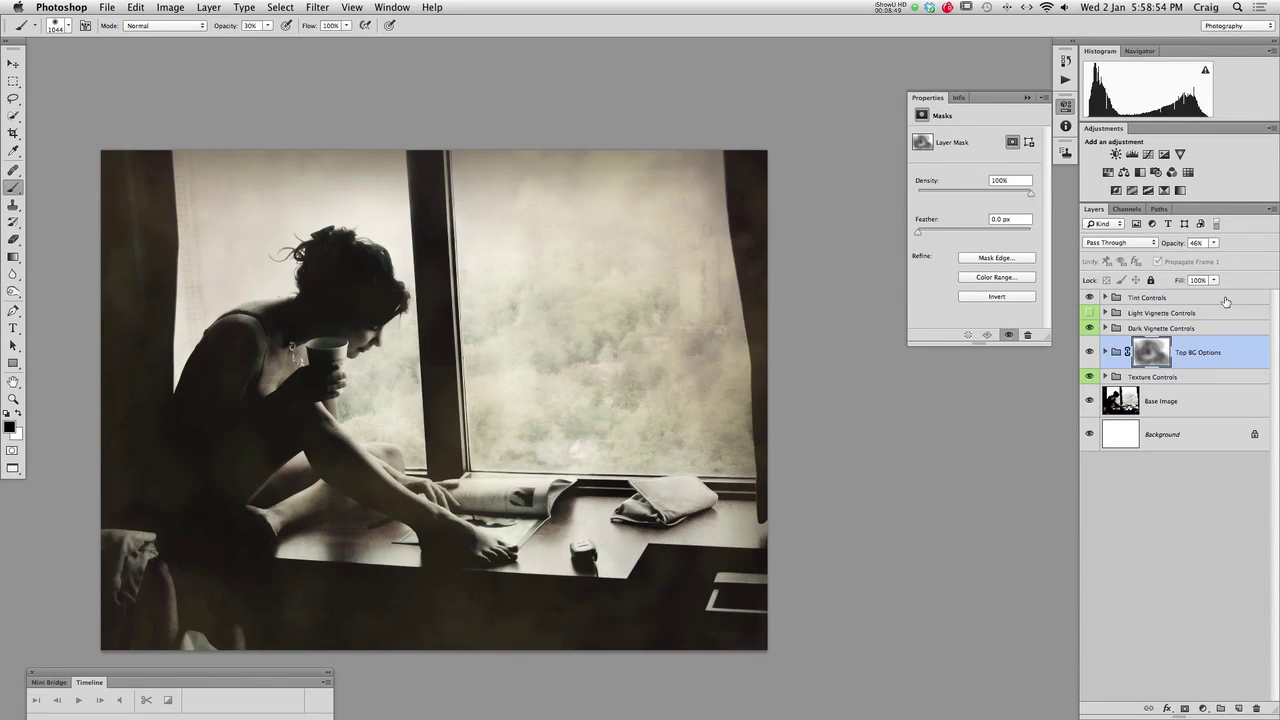
{"action": "left_click", "coordinate": [1090, 401], "text": "alt"}
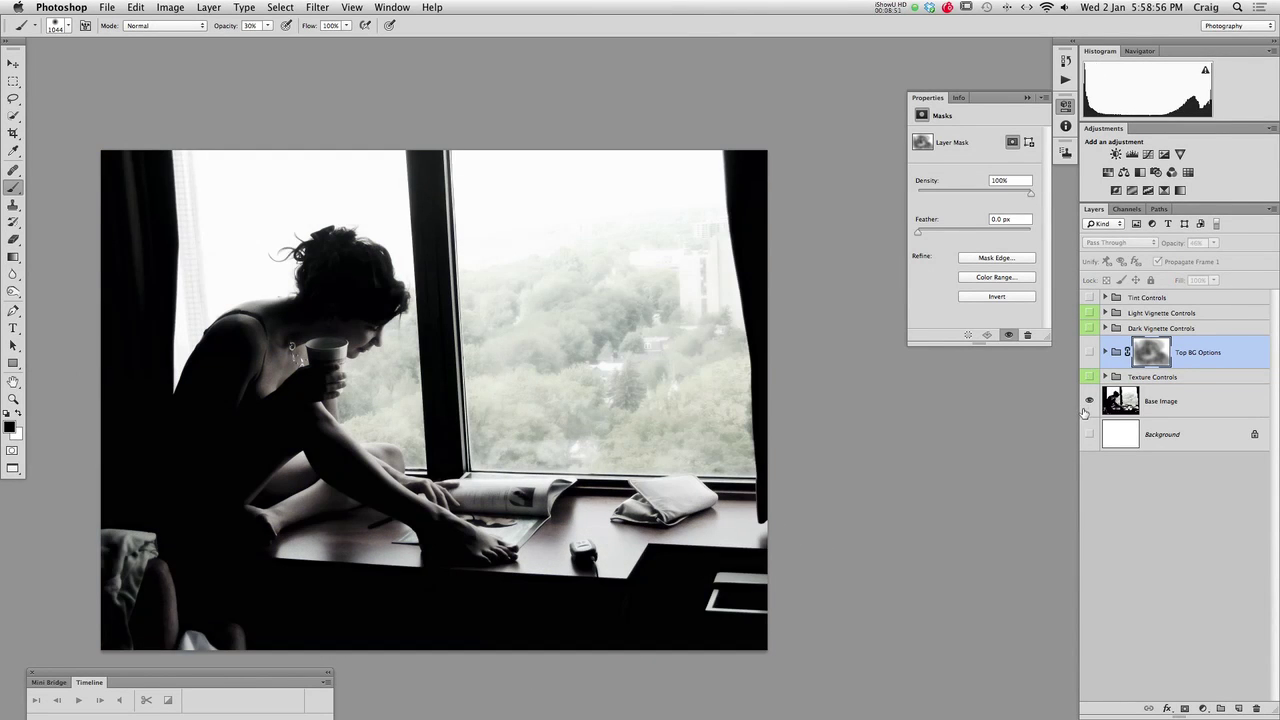
{"action": "left_click", "coordinate": [1090, 401], "text": "alt"}
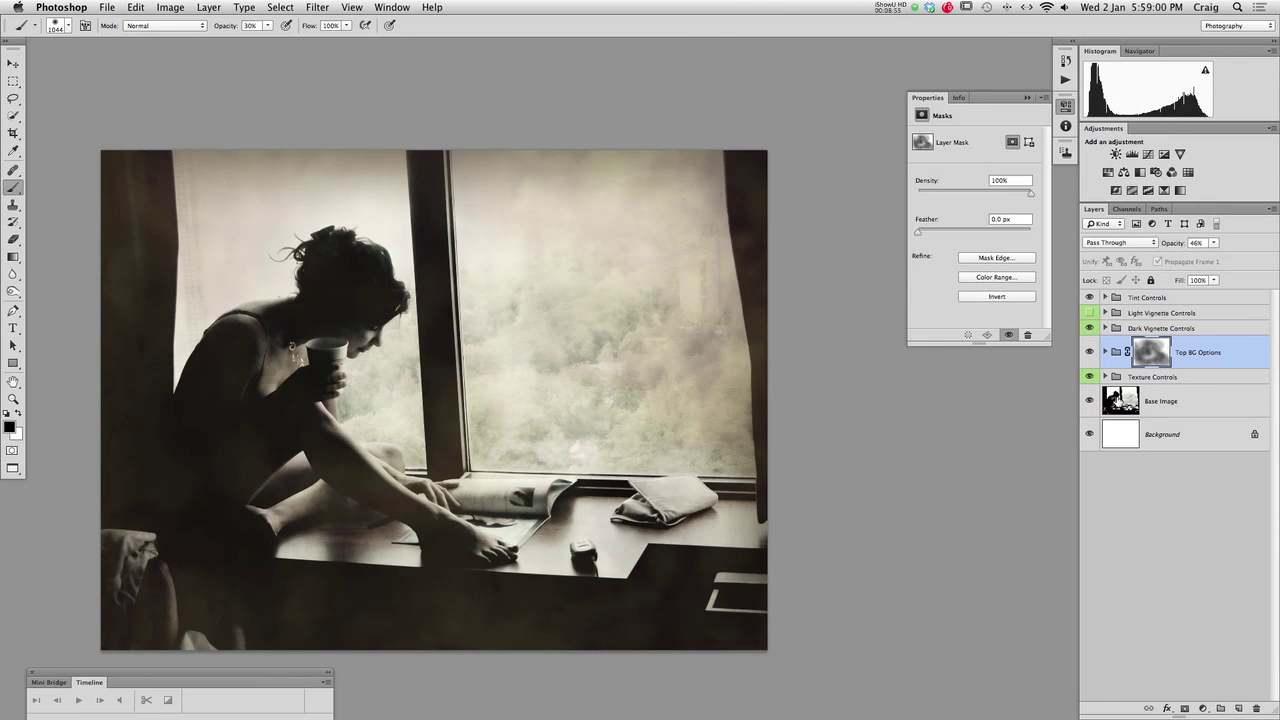
{"action": "left_click", "coordinate": [1176, 299]}
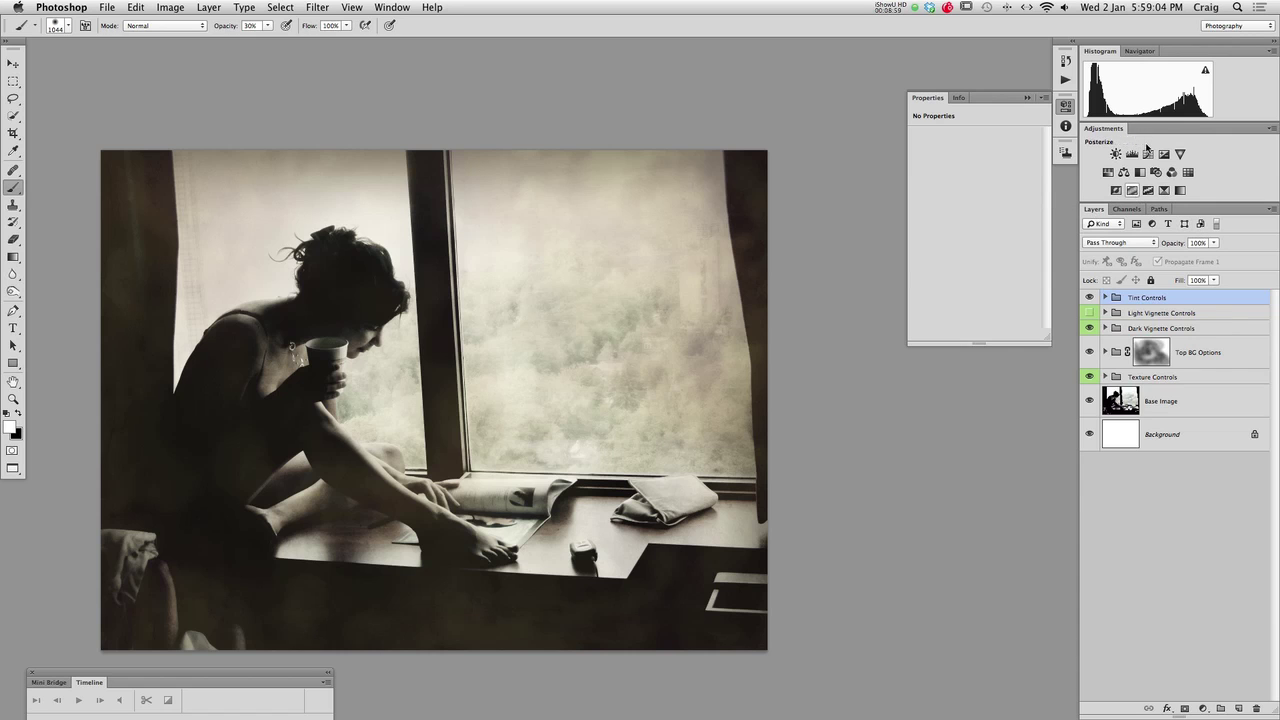
Compare the original photo snapshot in History against the latest brushed state
{"action": "left_click", "coordinate": [1066, 61]}
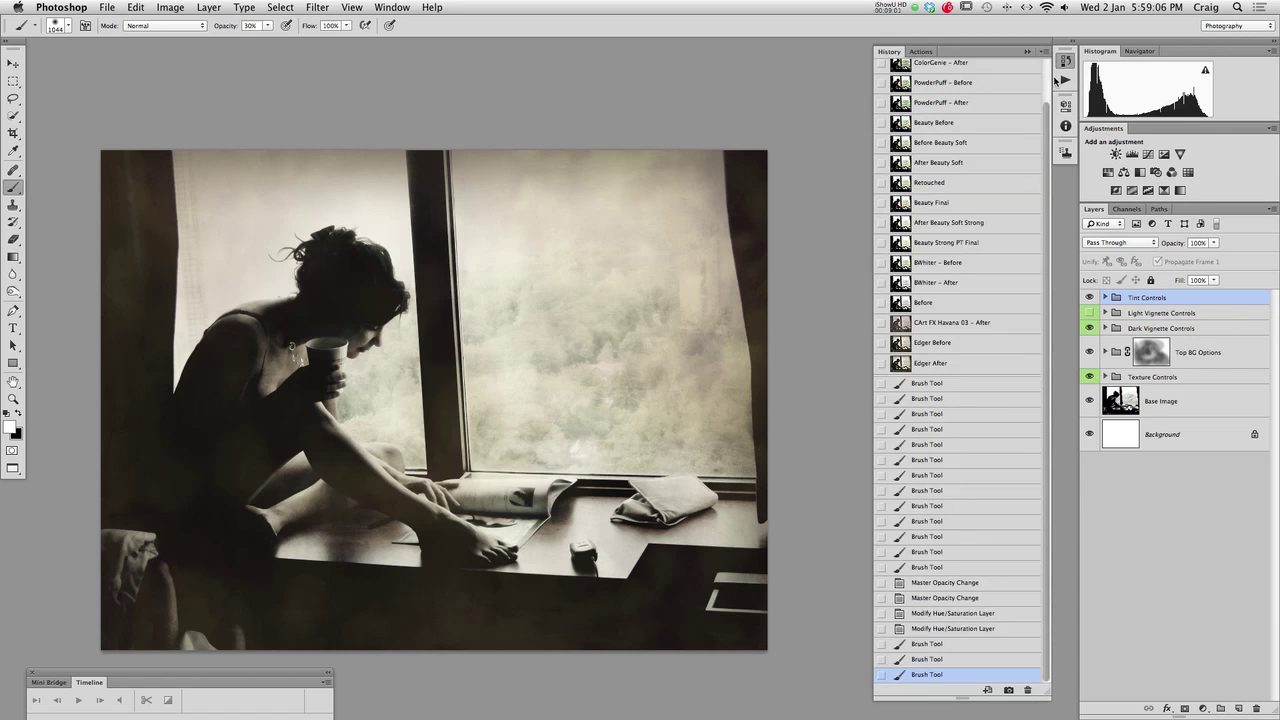
{"action": "scroll", "coordinate": [1046, 110], "scroll_direction": "up", "scroll_amount": 1}
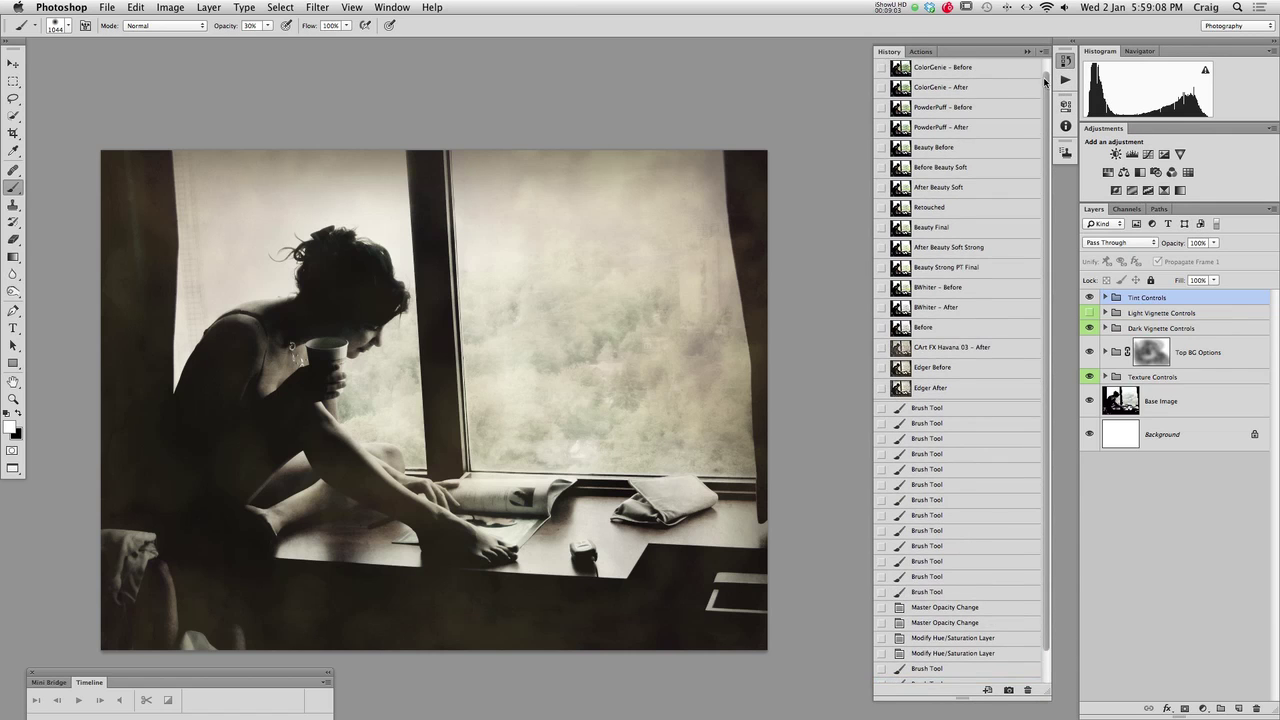
{"action": "scroll", "coordinate": [1046, 82], "scroll_direction": "up", "scroll_amount": 1}
{"action": "left_click", "coordinate": [962, 70]}
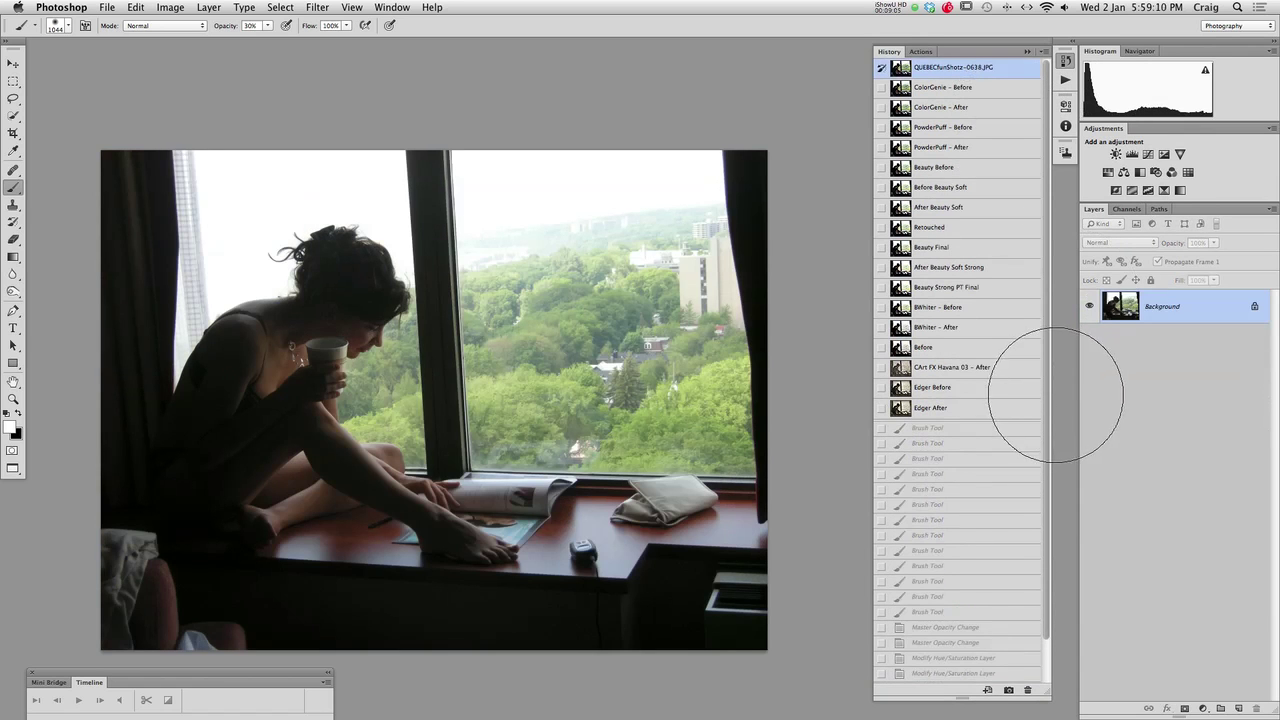
{"action": "scroll", "coordinate": [1048, 414], "scroll_direction": "down", "scroll_amount": 2}
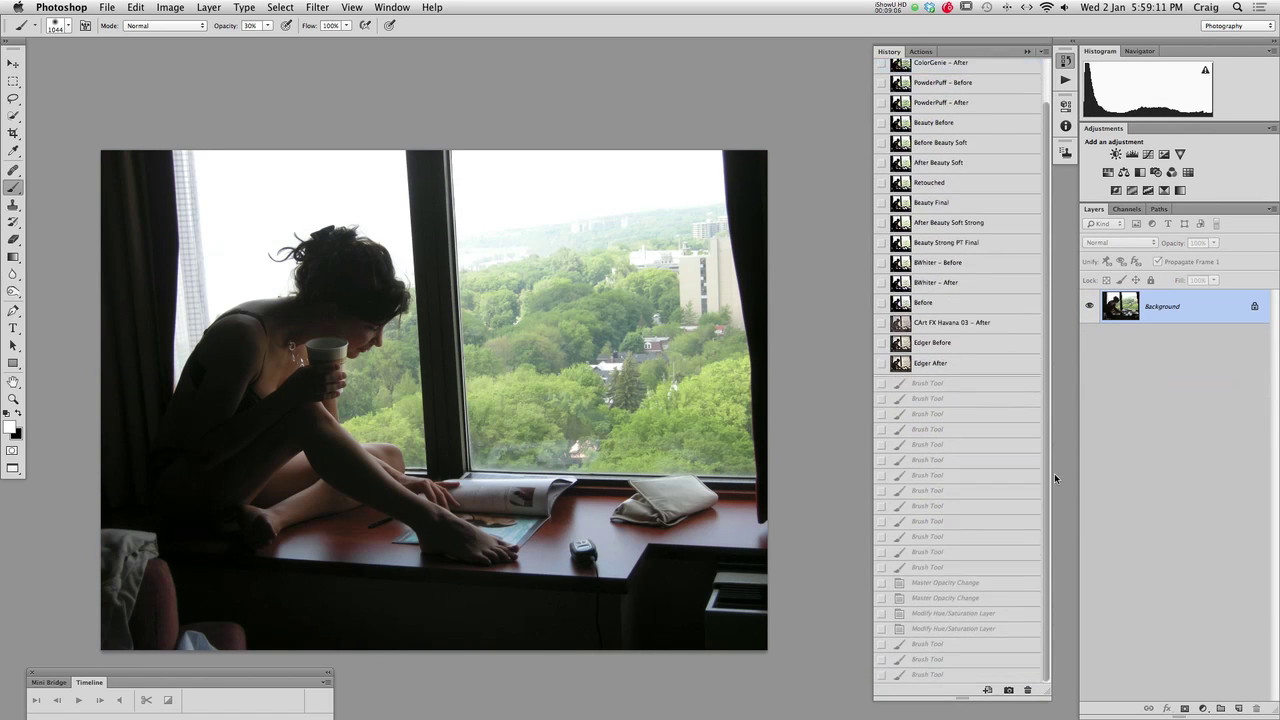
{"action": "left_click", "coordinate": [940, 677]}
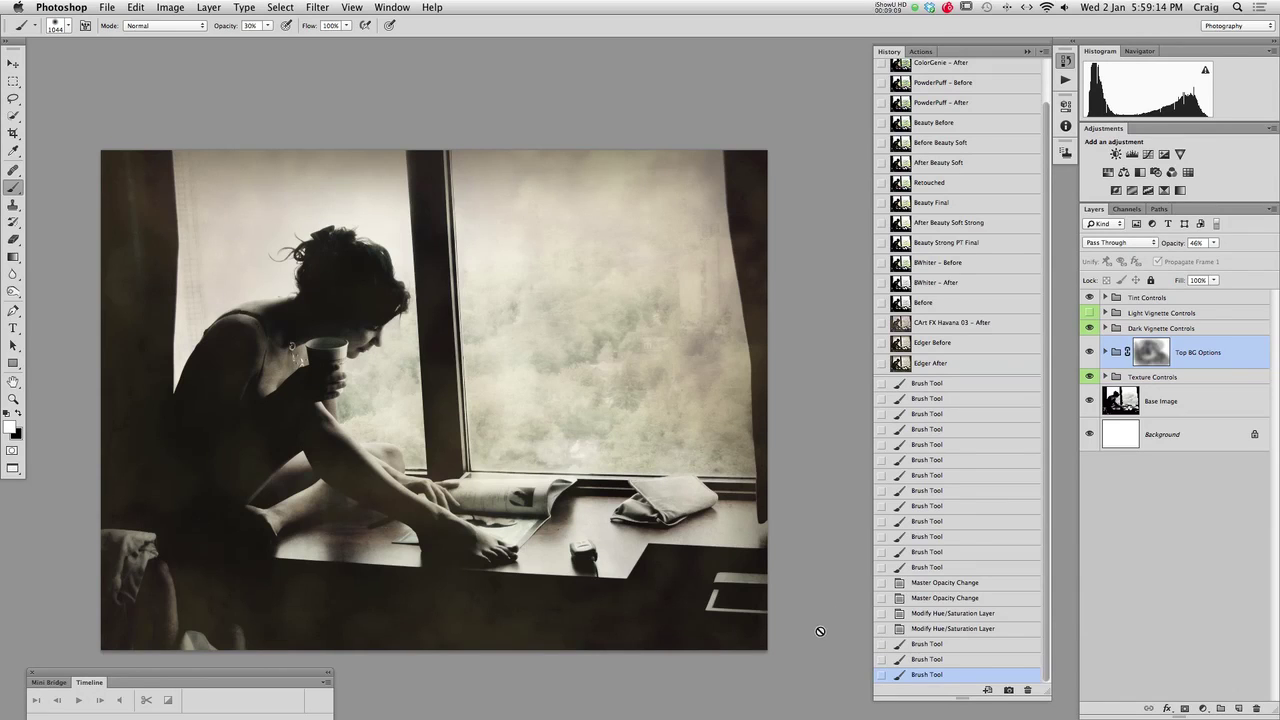
Preview the Beauty Soft, BWhiter, Havana and Edger snapshots, then return to the latest Brush state
{"action": "left_click", "coordinate": [950, 163]}
{"action": "left_click", "coordinate": [934, 282]}
{"action": "left_click", "coordinate": [946, 303]}
{"action": "left_click", "coordinate": [948, 323]}
{"action": "left_click", "coordinate": [940, 343]}
{"action": "left_click", "coordinate": [940, 364]}
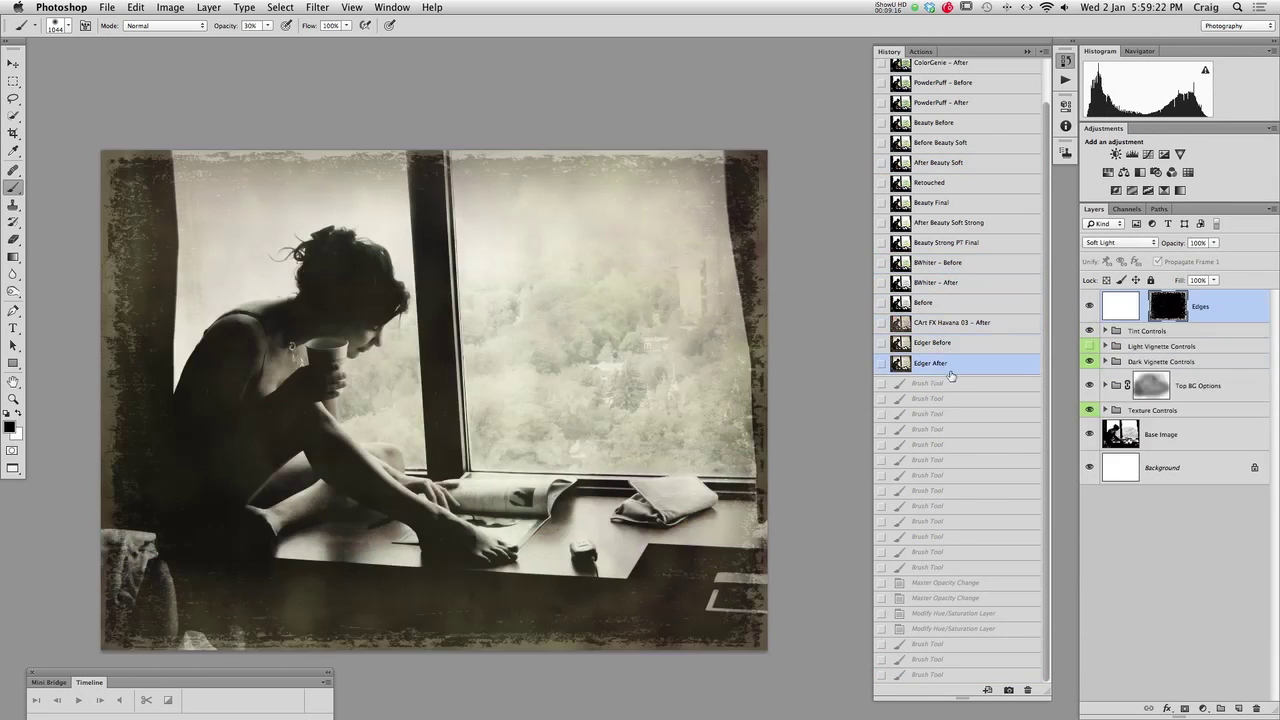
{"action": "left_click", "coordinate": [946, 676]}
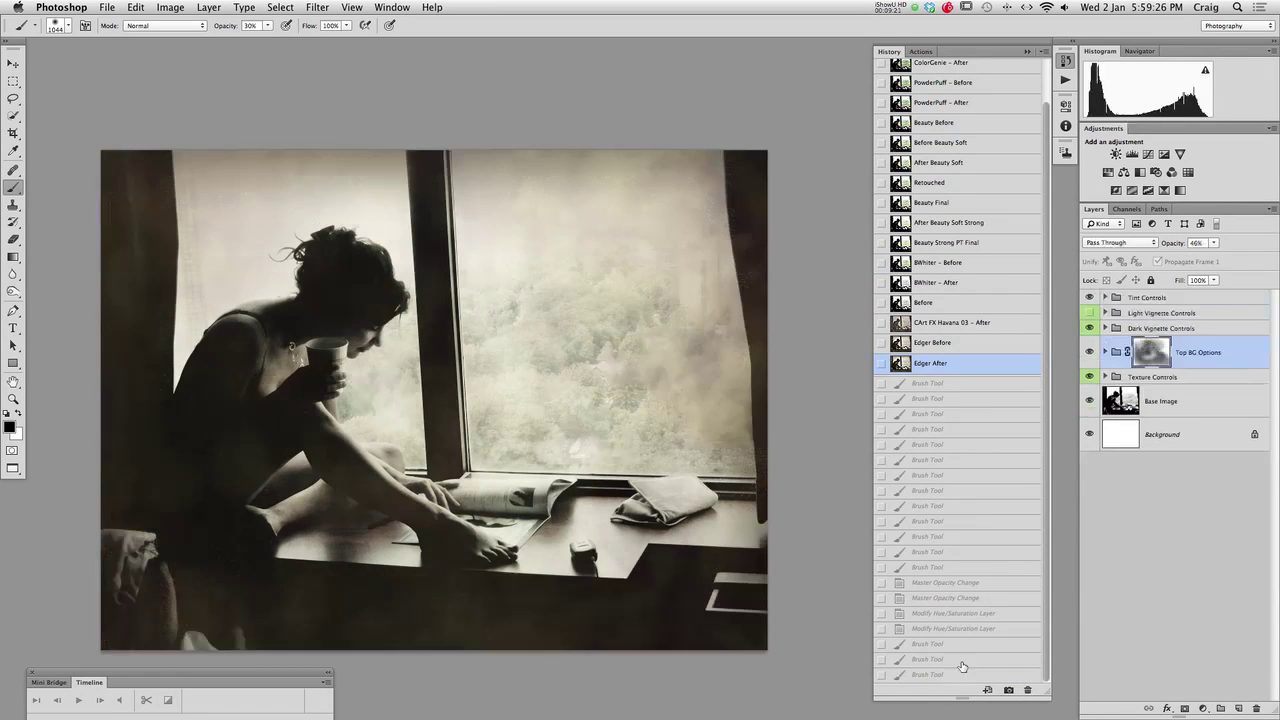
{"action": "left_click", "coordinate": [1178, 299]}
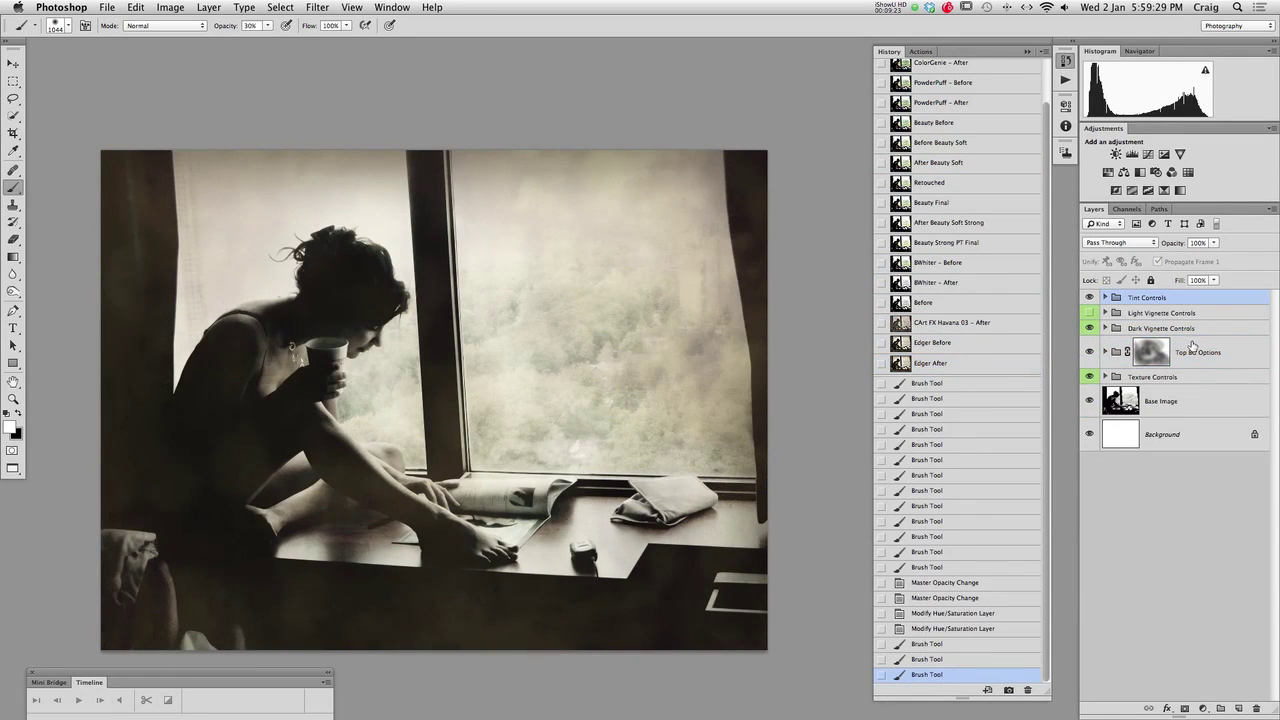
Run the CArt FX Edger Clear Border action from CraigsArt FX Havana V2 and choose GADist-024.TIF
{"action": "left_click", "coordinate": [921, 51]}
{"action": "left_click", "coordinate": [983, 172]}
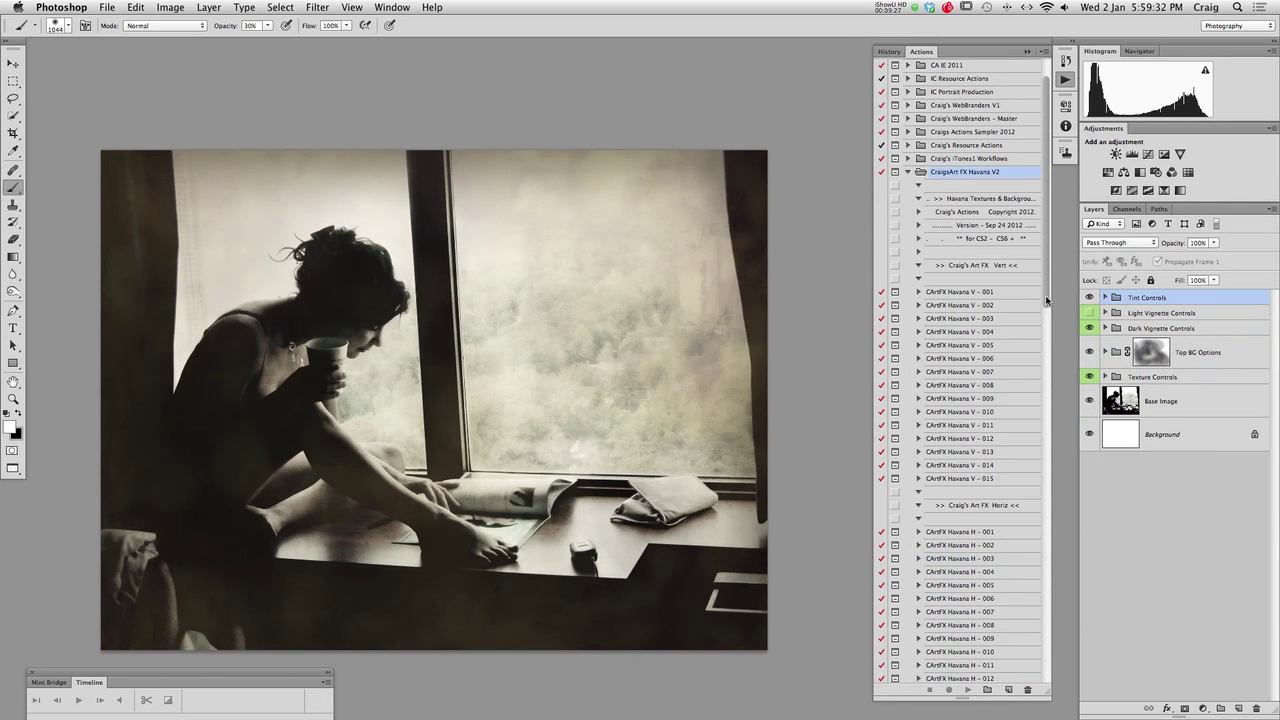
{"action": "left_click_drag", "start_coordinate": [1046, 300], "coordinate": [1108, 596]}
{"action": "left_click", "coordinate": [960, 507]}
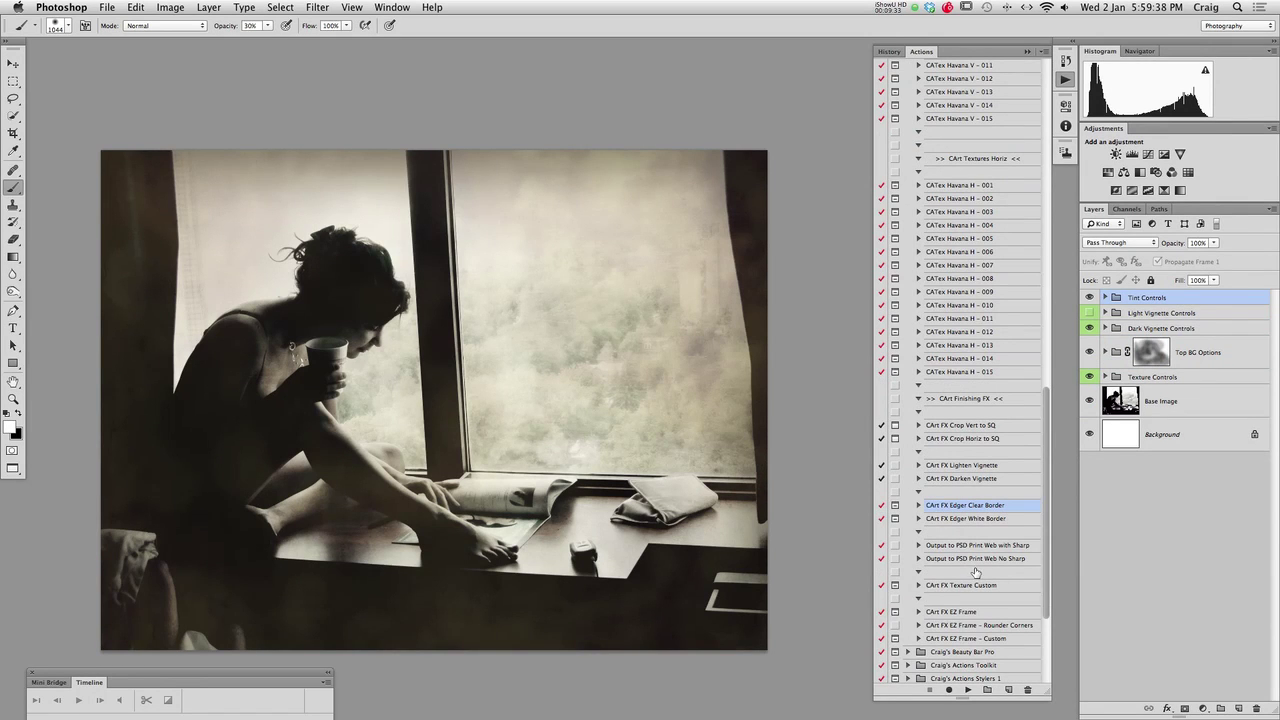
{"action": "left_click", "coordinate": [967, 690]}
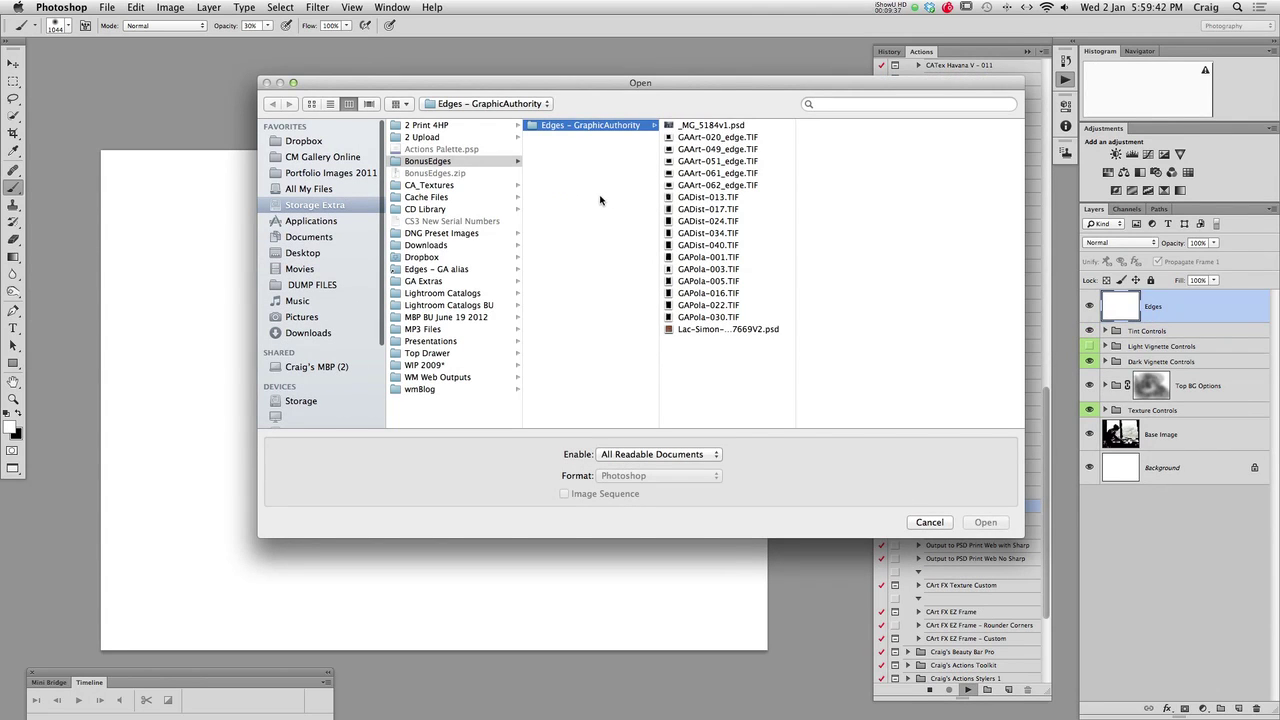
{"action": "left_click", "coordinate": [697, 233]}
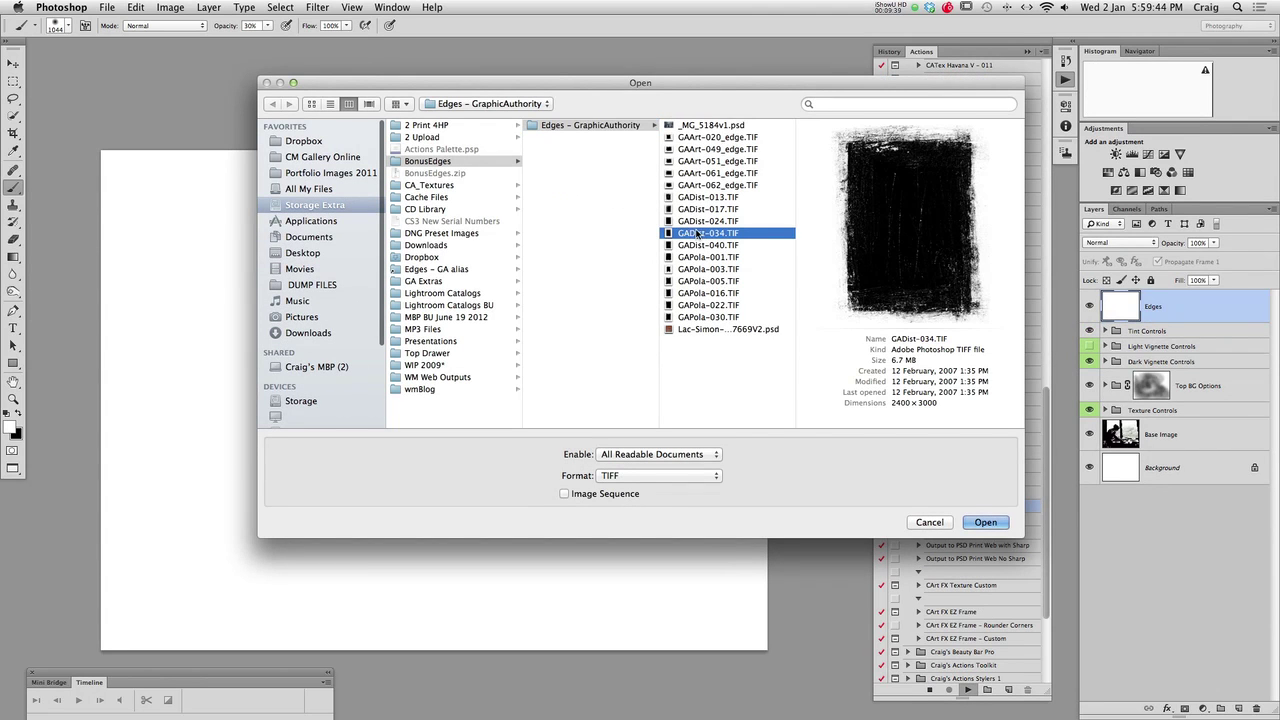
{"action": "left_click", "coordinate": [692, 222]}
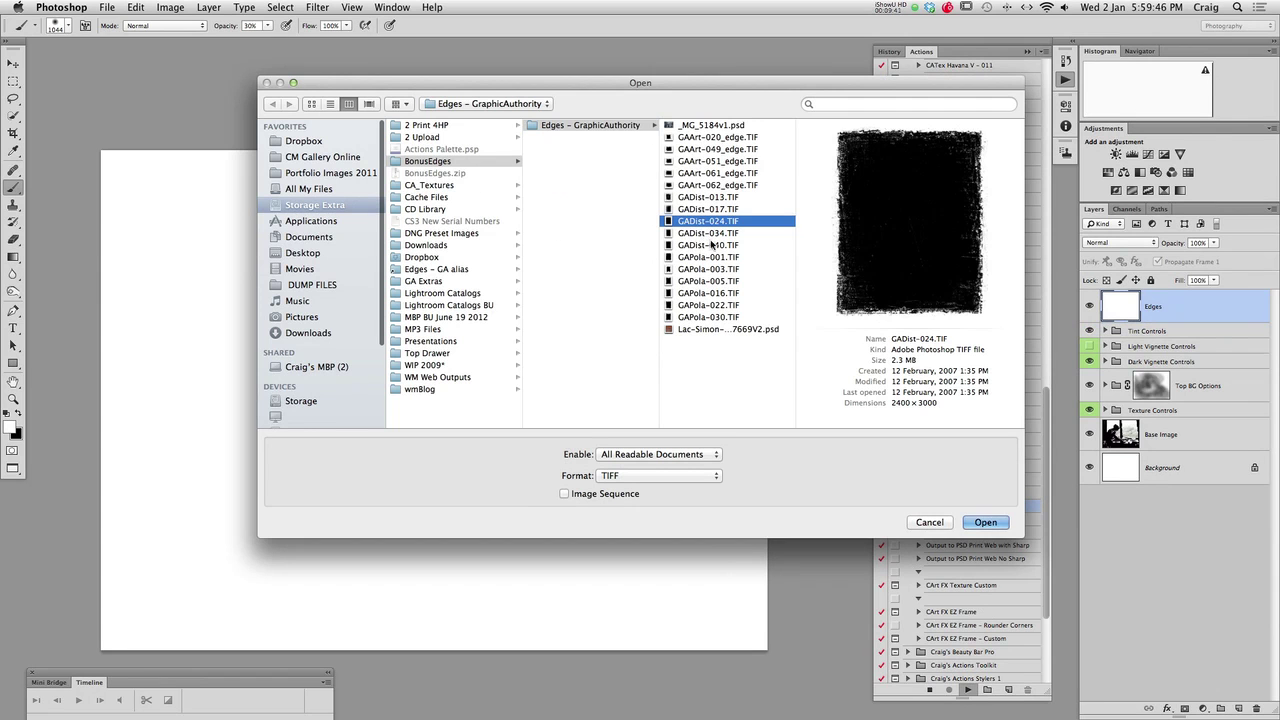
Open GADist-024.TIF and resize it to 4000 px wide (4000 × 3000) so the action continues
{"action": "left_click", "coordinate": [986, 523]}
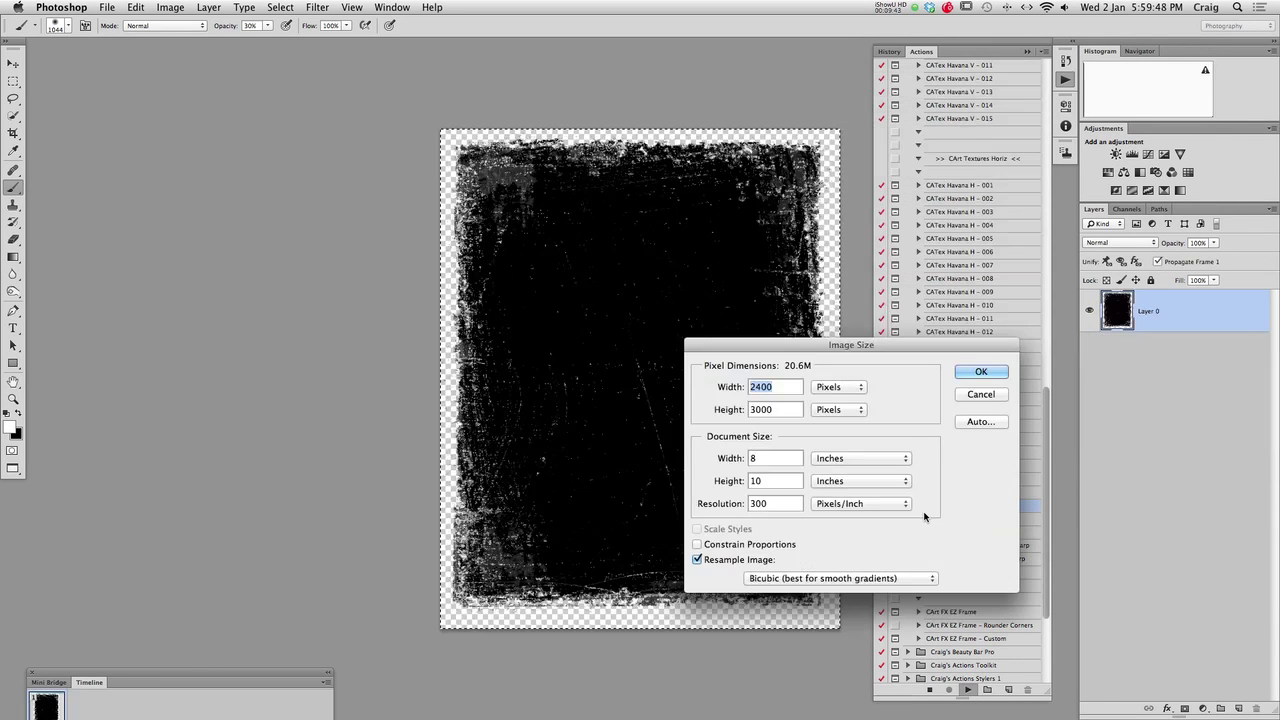
{"action": "key", "text": "alt+super+i"}
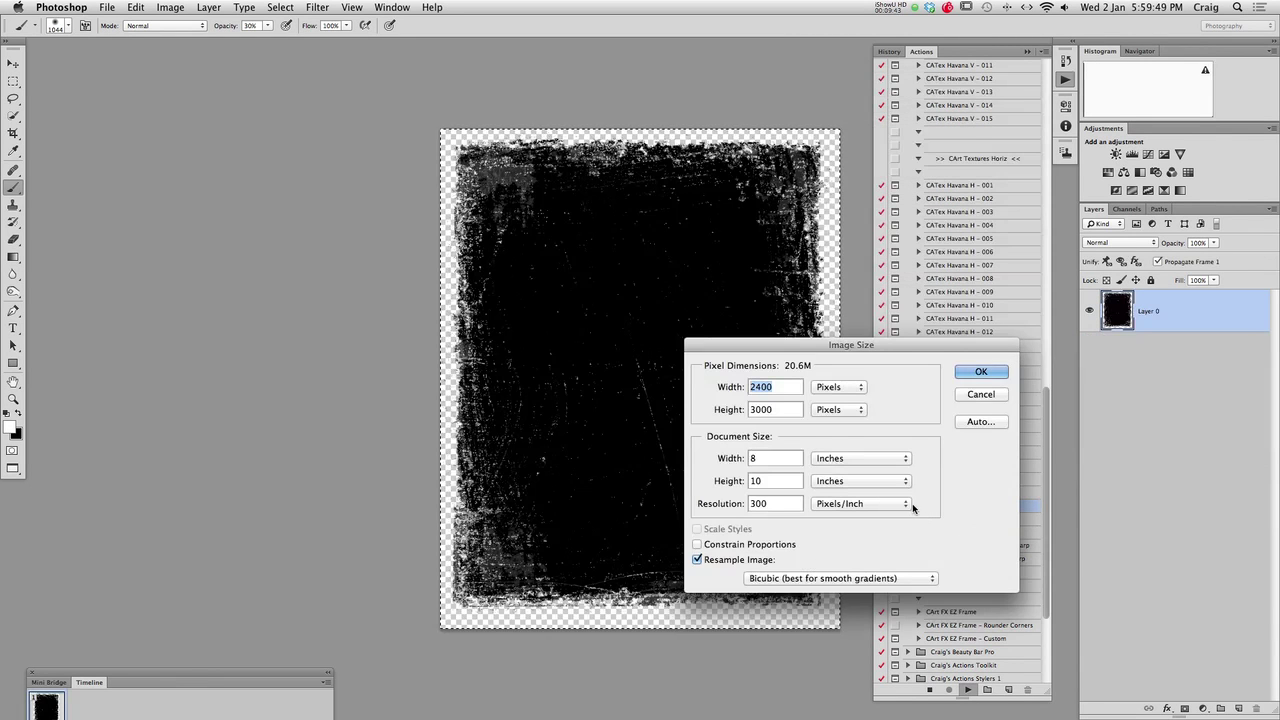
{"action": "left_click", "coordinate": [383, 9]}
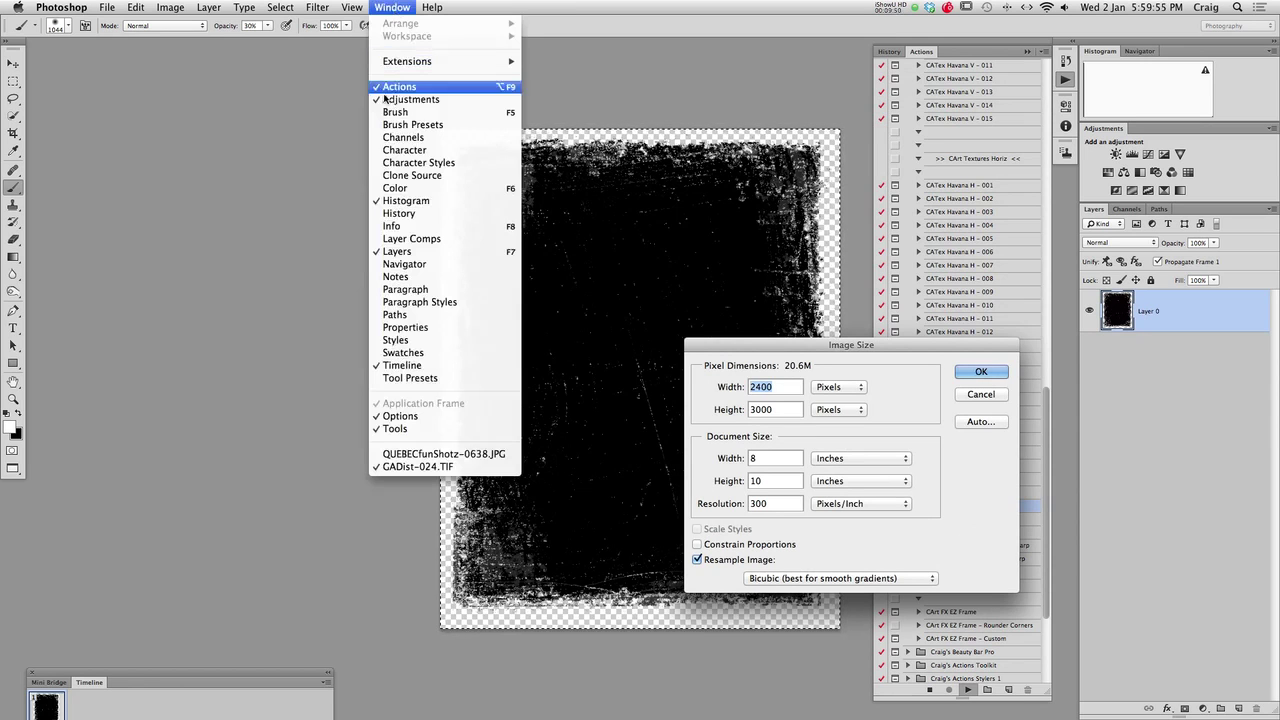
{"action": "left_click", "coordinate": [458, 467]}
{"action": "type", "text": "4000"}
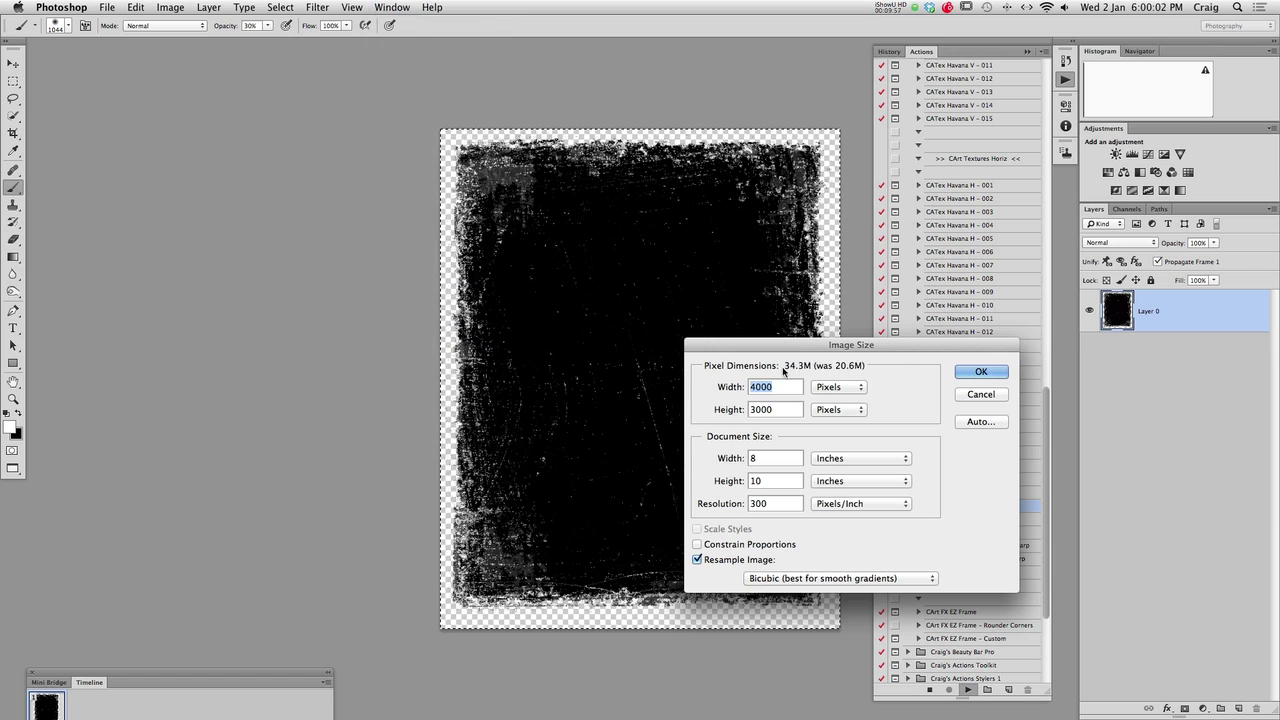
{"action": "left_click", "coordinate": [967, 373]}
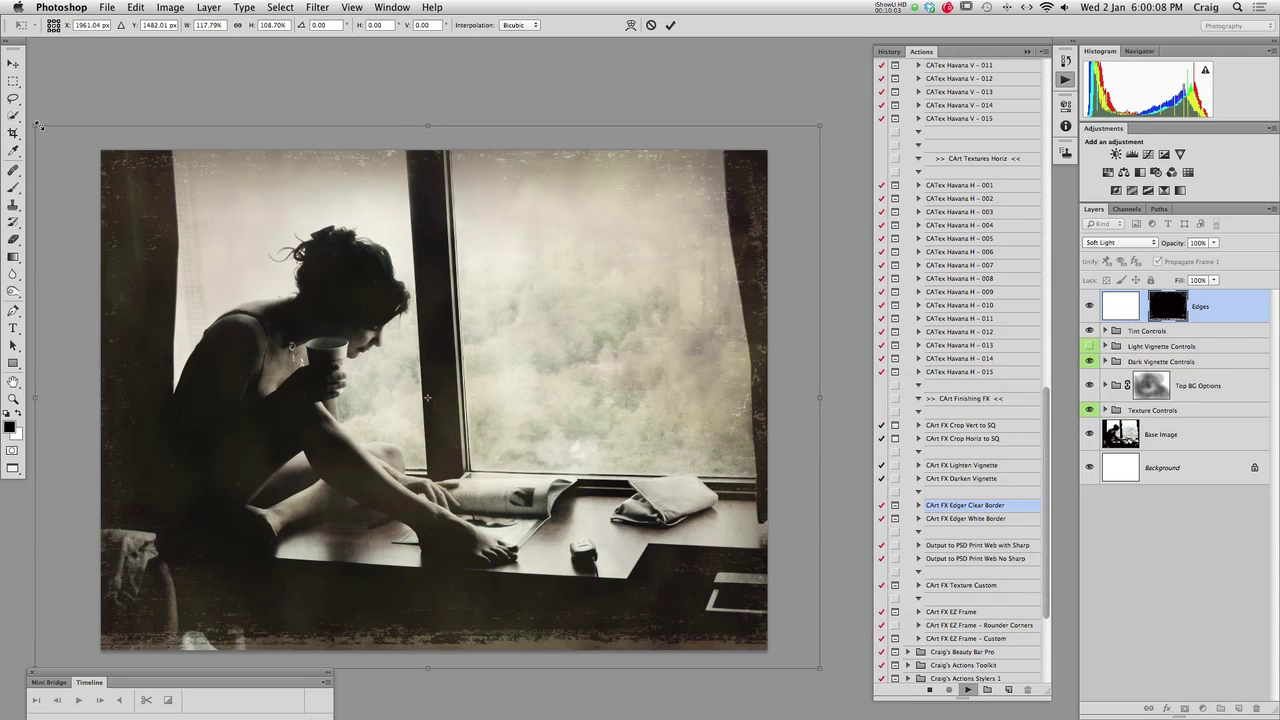
Shrink and narrow the Edges texture to fit the photo, then adjust the layer's opacity
{"action": "left_click_drag", "start_coordinate": [35, 126], "coordinate": [83, 140]}
{"action": "left_click_drag", "start_coordinate": [815, 668], "coordinate": [797, 667]}
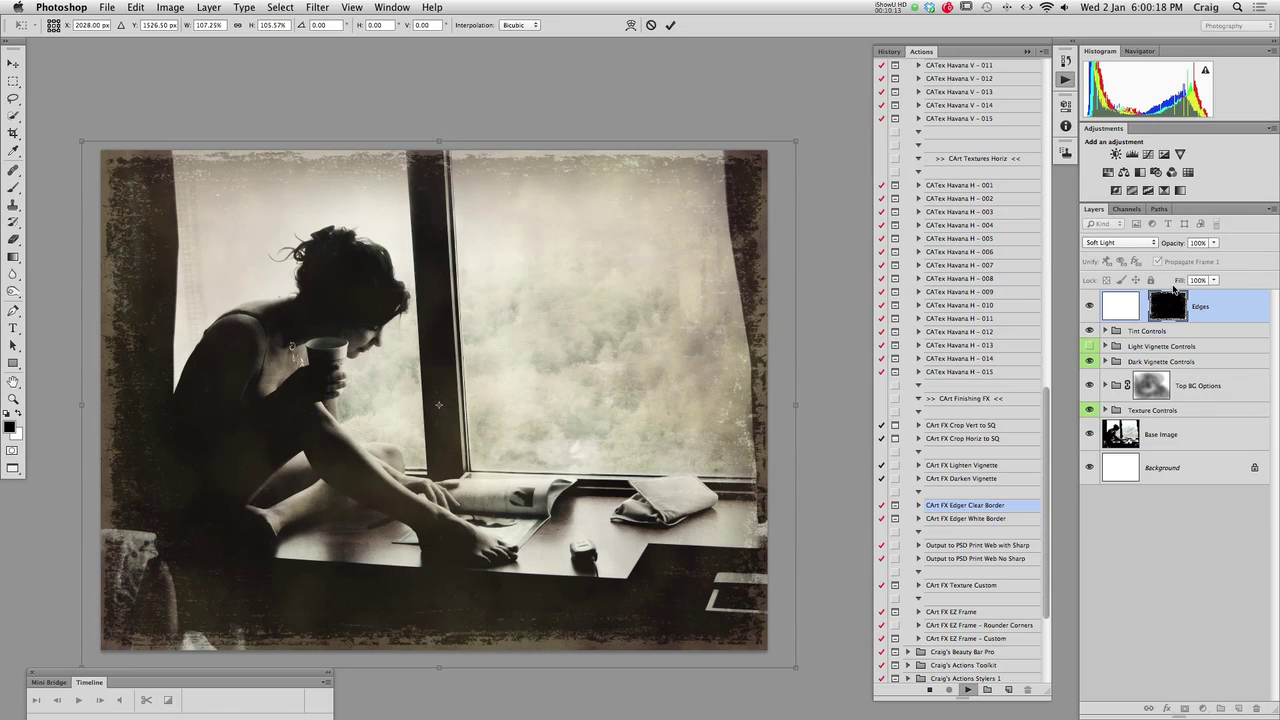
{"action": "key", "text": "Return"}
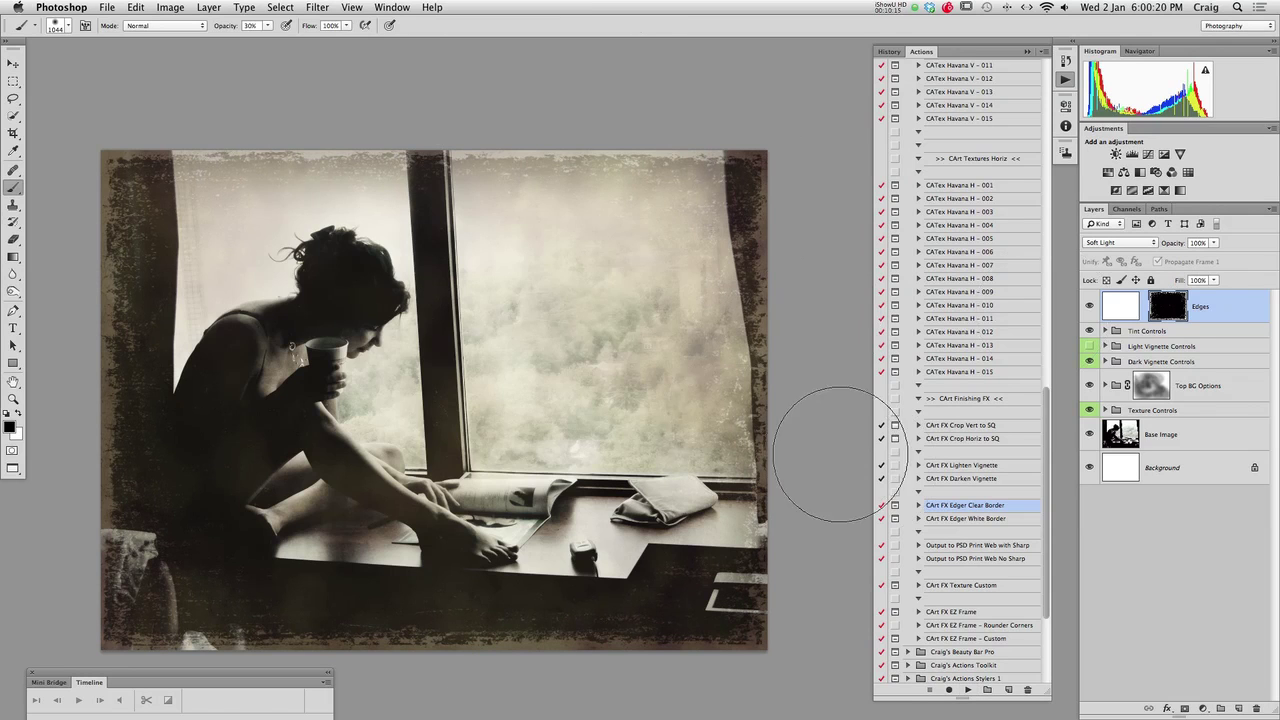
{"action": "left_click", "coordinate": [1216, 243]}
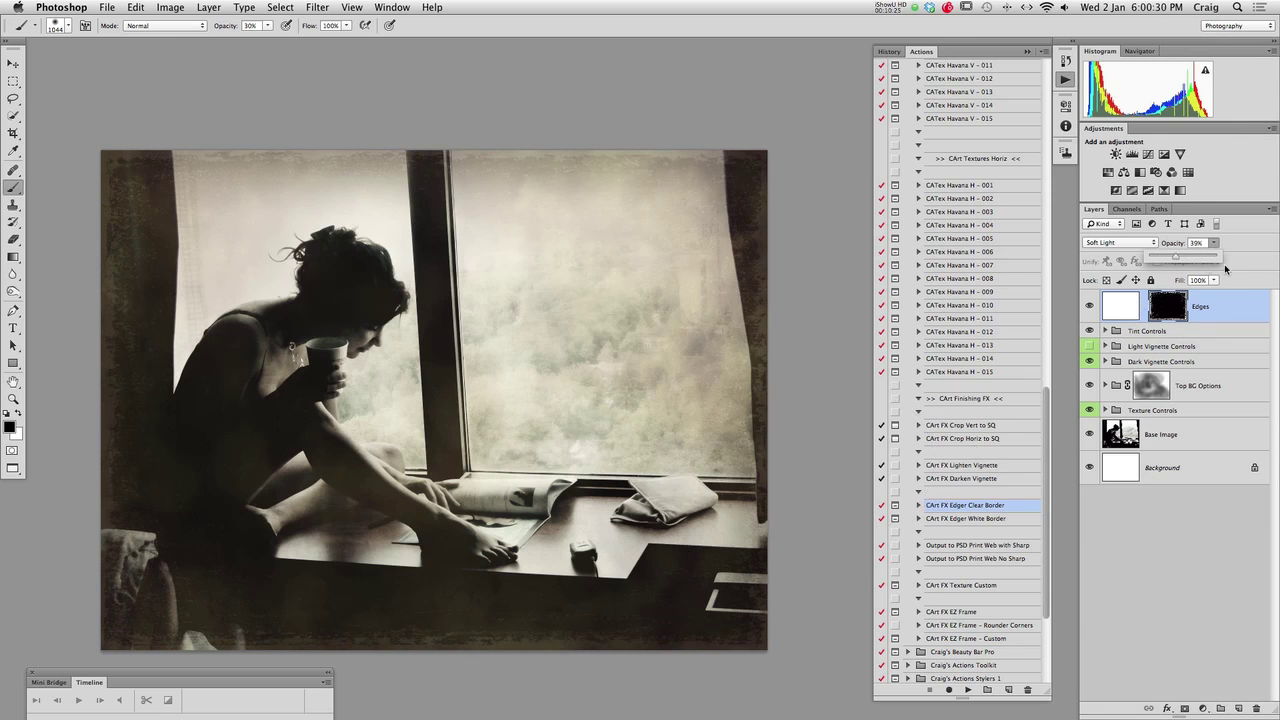
Bring the Edges layer to 100% opacity with Normal blending
{"action": "left_click_drag", "start_coordinate": [1188, 258], "coordinate": [1266, 257]}
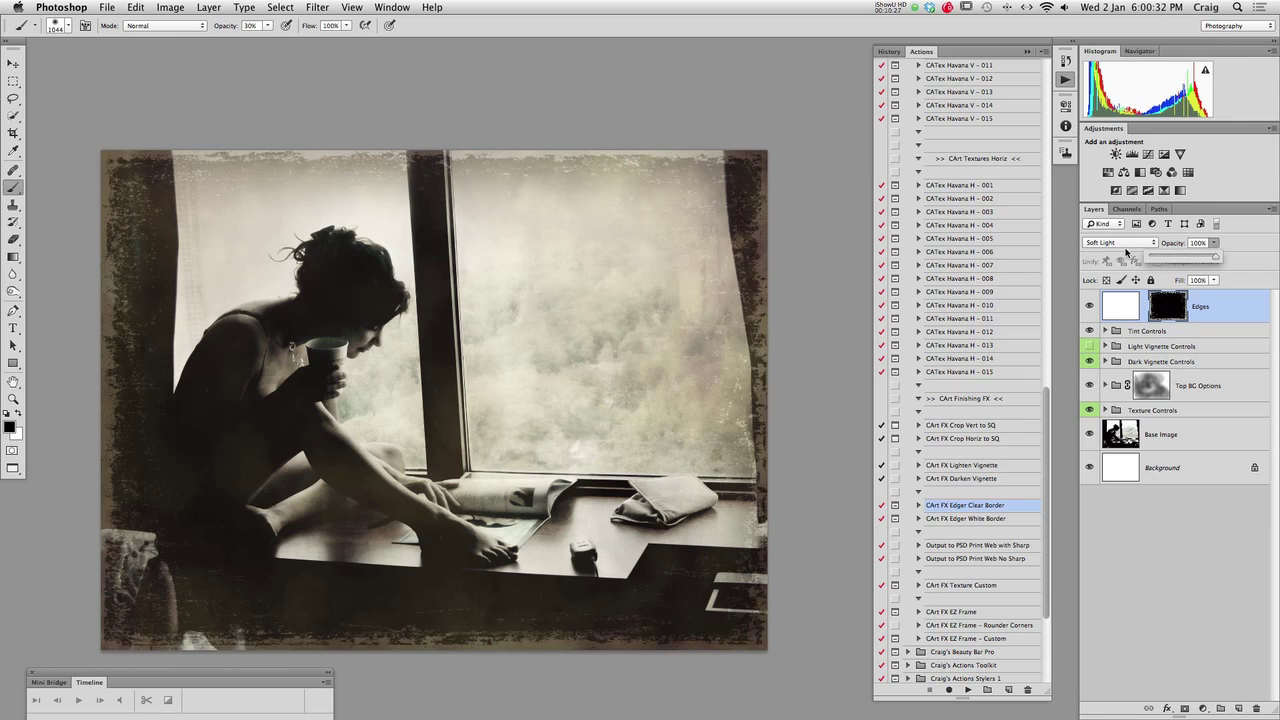
{"action": "left_click", "coordinate": [1120, 245]}
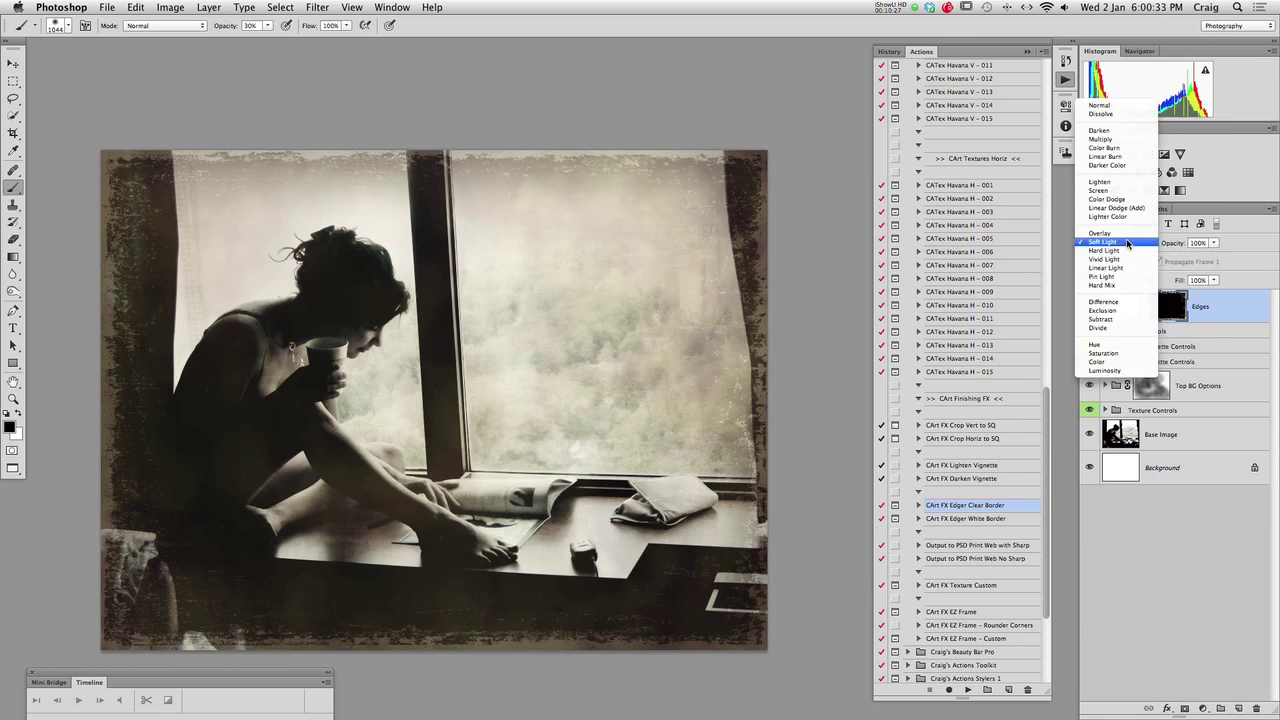
{"action": "left_click", "coordinate": [1112, 108]}
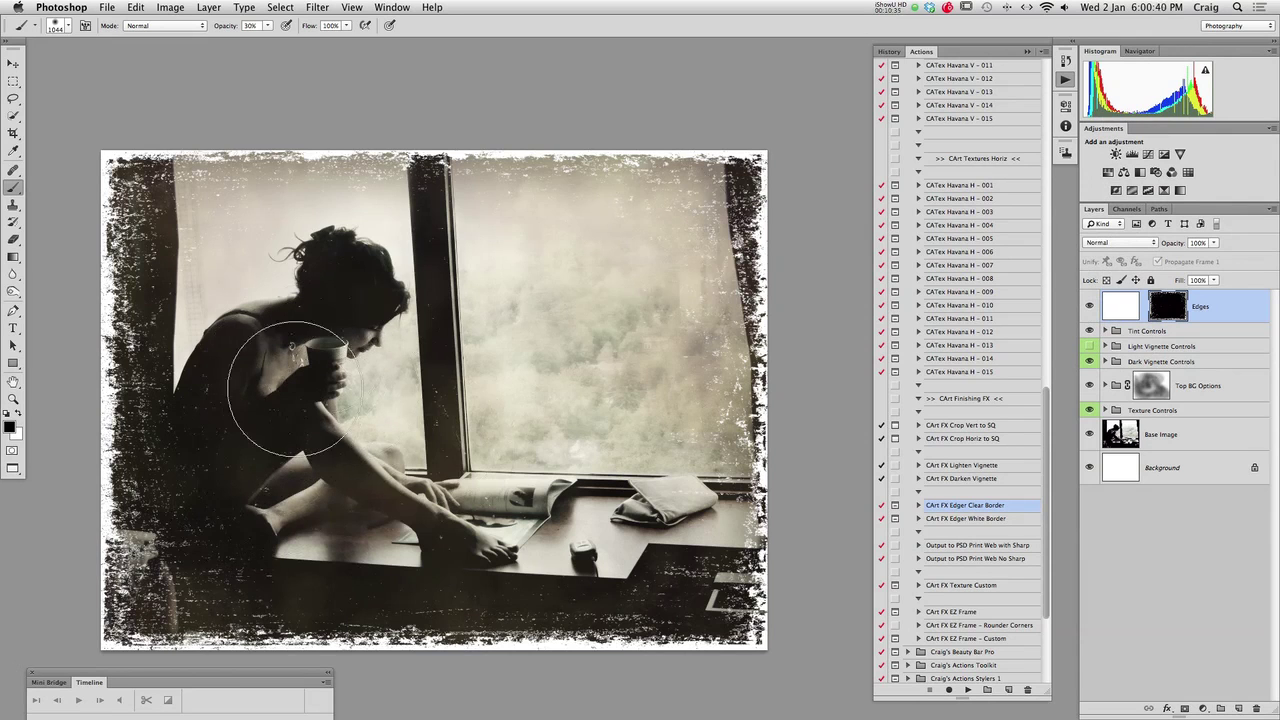
With a 100% opacity brush, paint the Edges mask along the lower-left edge, right edge and top-right window
{"action": "key", "text": "0"}
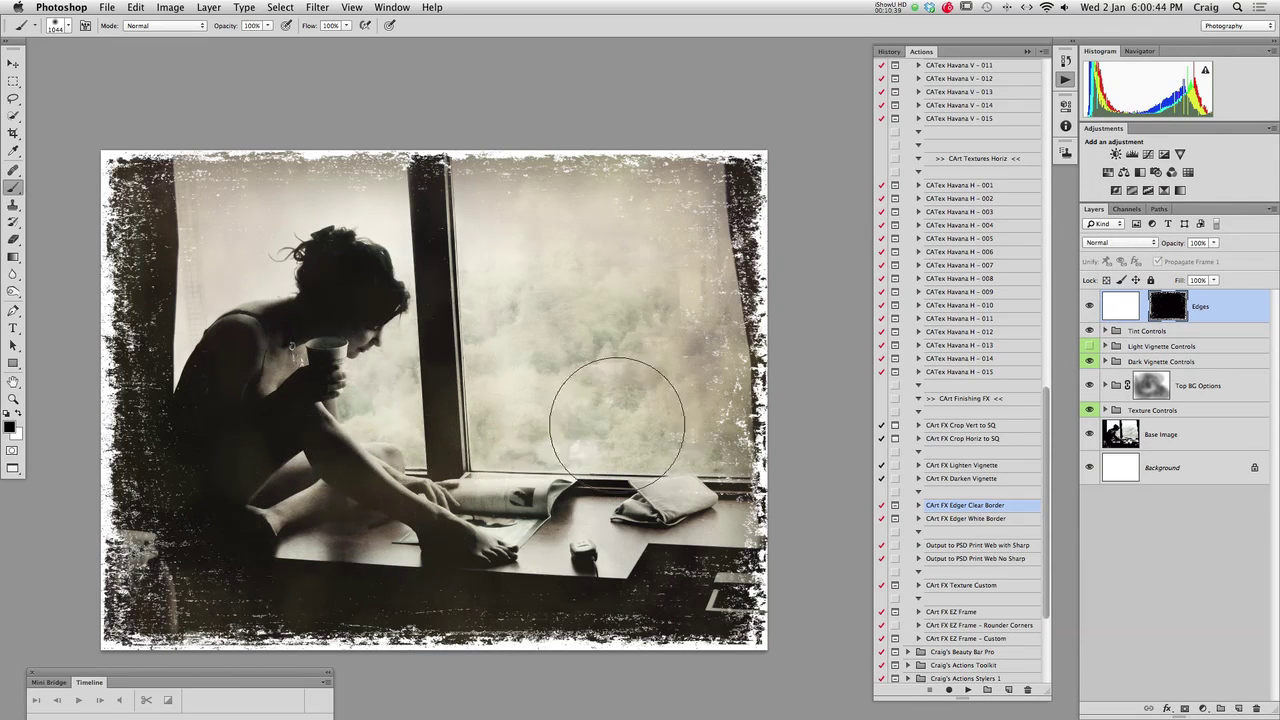
{"action": "mouse_move", "coordinate": [200, 528]}
{"action": "left_mouse_down"}
{"action": "mouse_move", "coordinate": [194, 433]}
{"action": "mouse_move", "coordinate": [207, 396]}
{"action": "mouse_move", "coordinate": [187, 341]}
{"action": "mouse_move", "coordinate": [213, 260]}
{"action": "mouse_move", "coordinate": [236, 523]}
{"action": "mouse_move", "coordinate": [199, 557]}
{"action": "mouse_move", "coordinate": [335, 535]}
{"action": "left_mouse_up"}
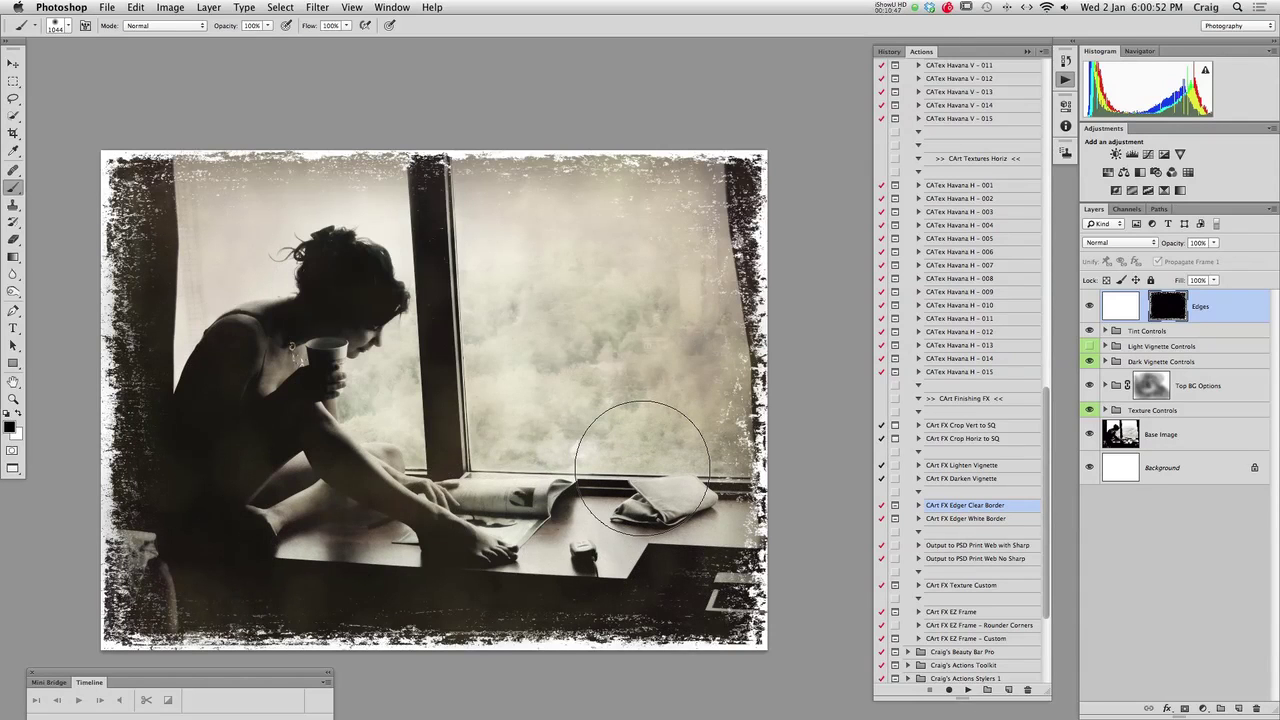
{"action": "mouse_move", "coordinate": [614, 423]}
{"action": "left_mouse_down"}
{"action": "mouse_move", "coordinate": [623, 409]}
{"action": "mouse_move", "coordinate": [700, 430]}
{"action": "left_mouse_up"}
{"action": "mouse_move", "coordinate": [740, 318]}
{"action": "left_mouse_down"}
{"action": "mouse_move", "coordinate": [620, 312]}
{"action": "mouse_move", "coordinate": [676, 257]}
{"action": "mouse_move", "coordinate": [637, 229]}
{"action": "left_mouse_up"}
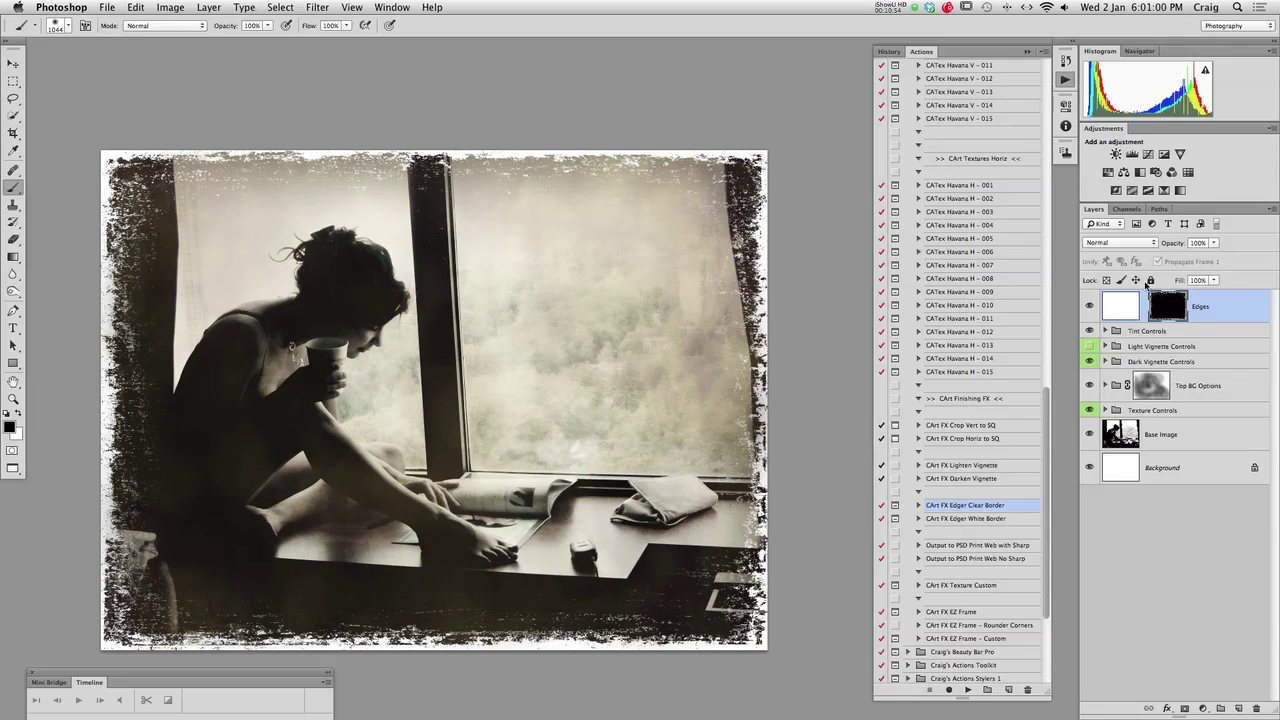
Return the Edges layer to Soft Light and lower its opacity to 48%
{"action": "left_click", "coordinate": [1130, 250]}
{"action": "left_click", "coordinate": [1131, 378]}
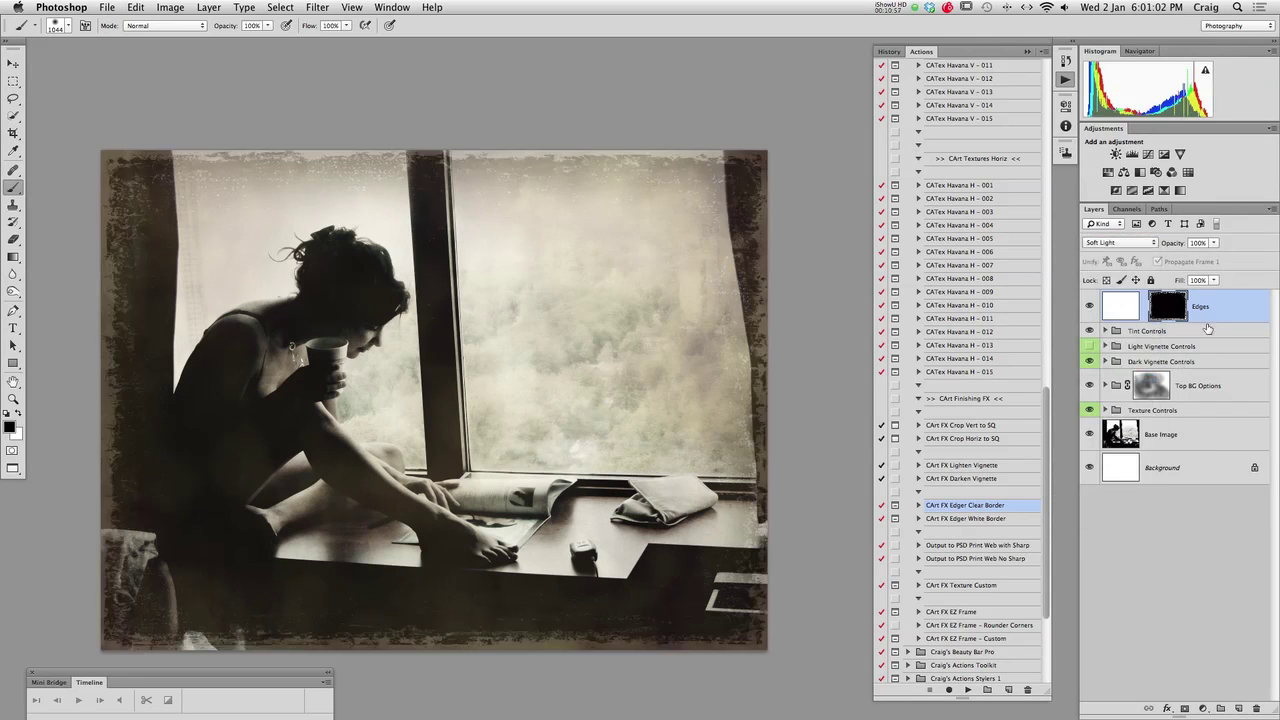
{"action": "left_click", "coordinate": [1214, 244]}
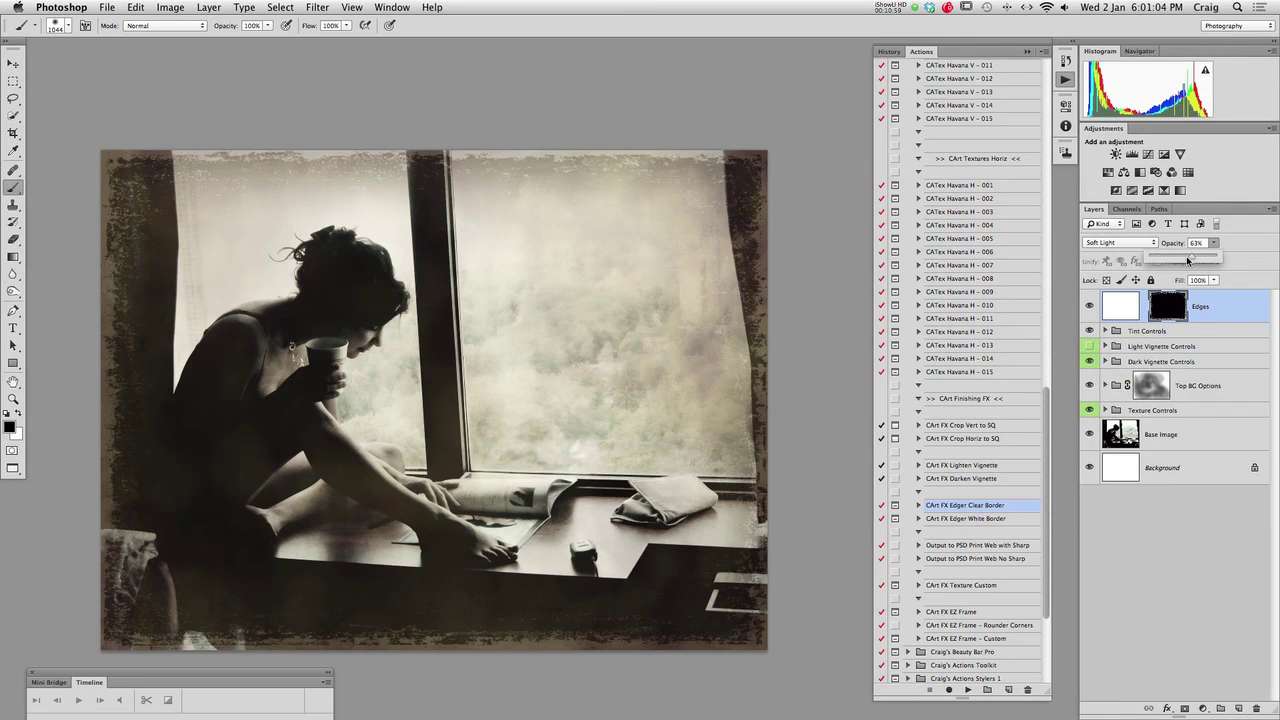
{"action": "left_click_drag", "start_coordinate": [1175, 261], "coordinate": [1182, 260]}
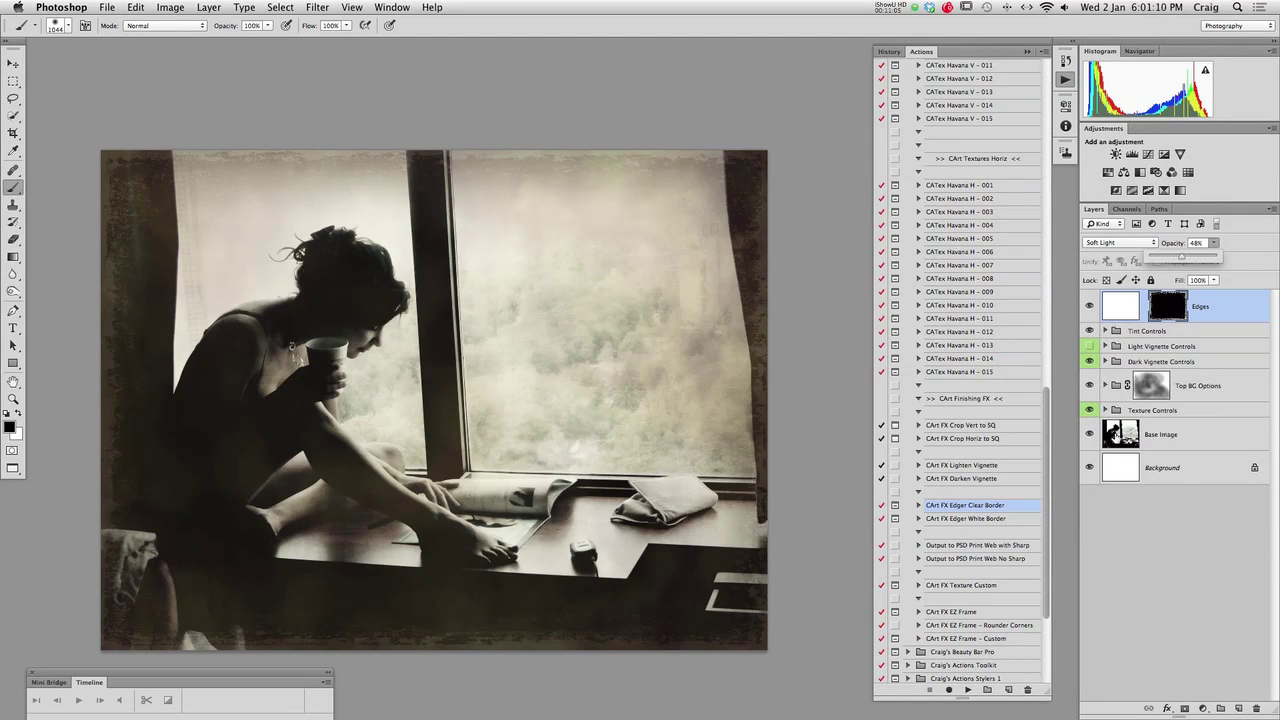
Apply Unsharp Mask to Base Image with Amount 500%, Radius 0.5 px and Threshold 2
{"action": "left_click", "coordinate": [1159, 444]}
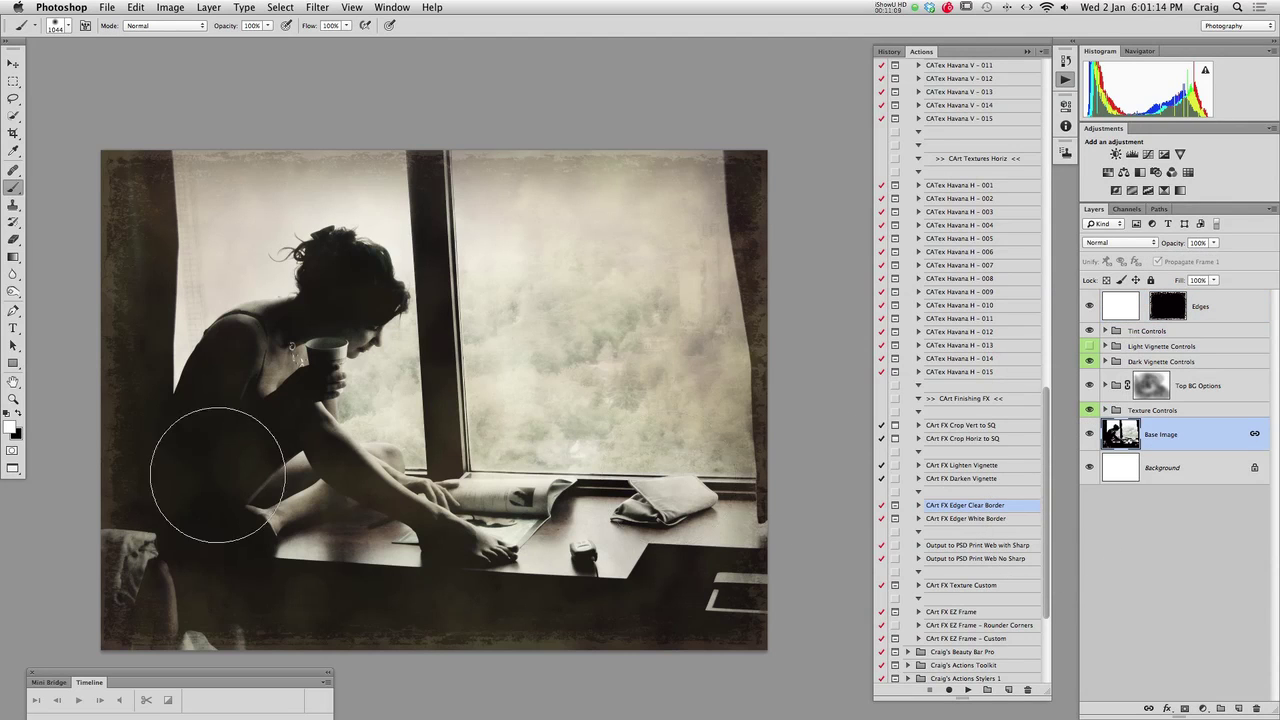
{"action": "left_click", "coordinate": [317, 7]}
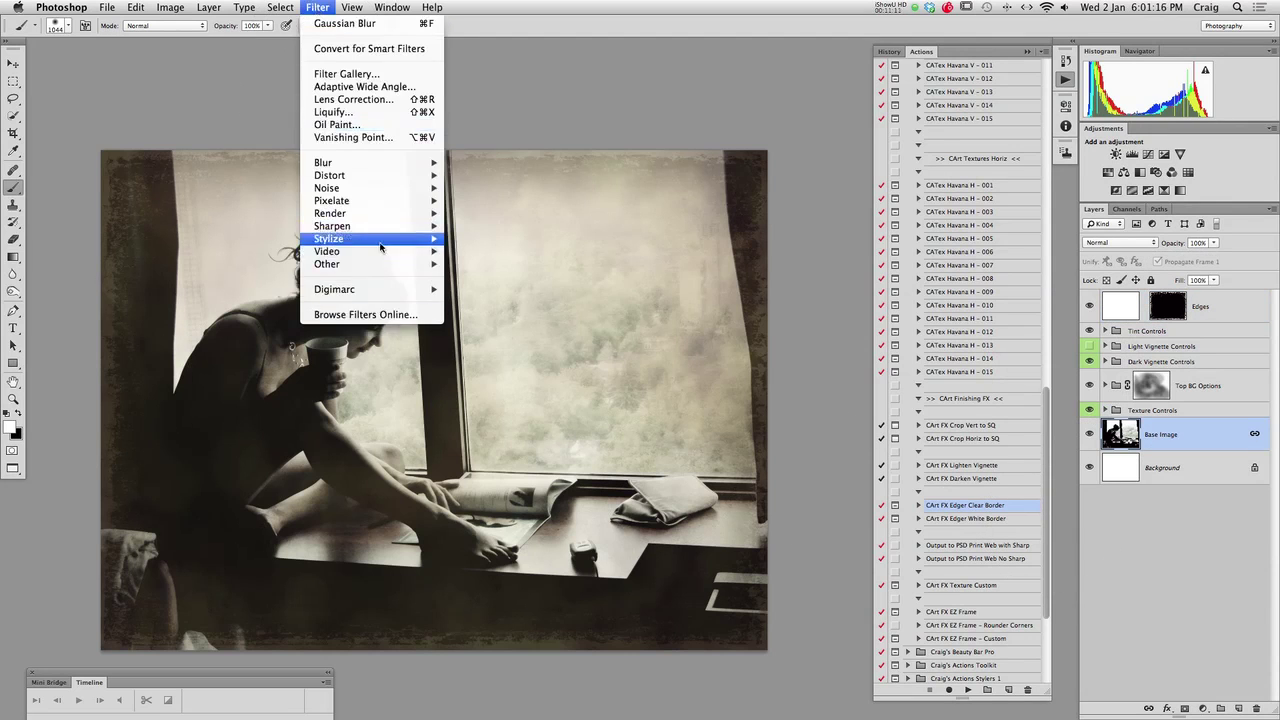
{"action": "mouse_move", "coordinate": [388, 228]}
{"action": "left_click", "coordinate": [516, 279]}
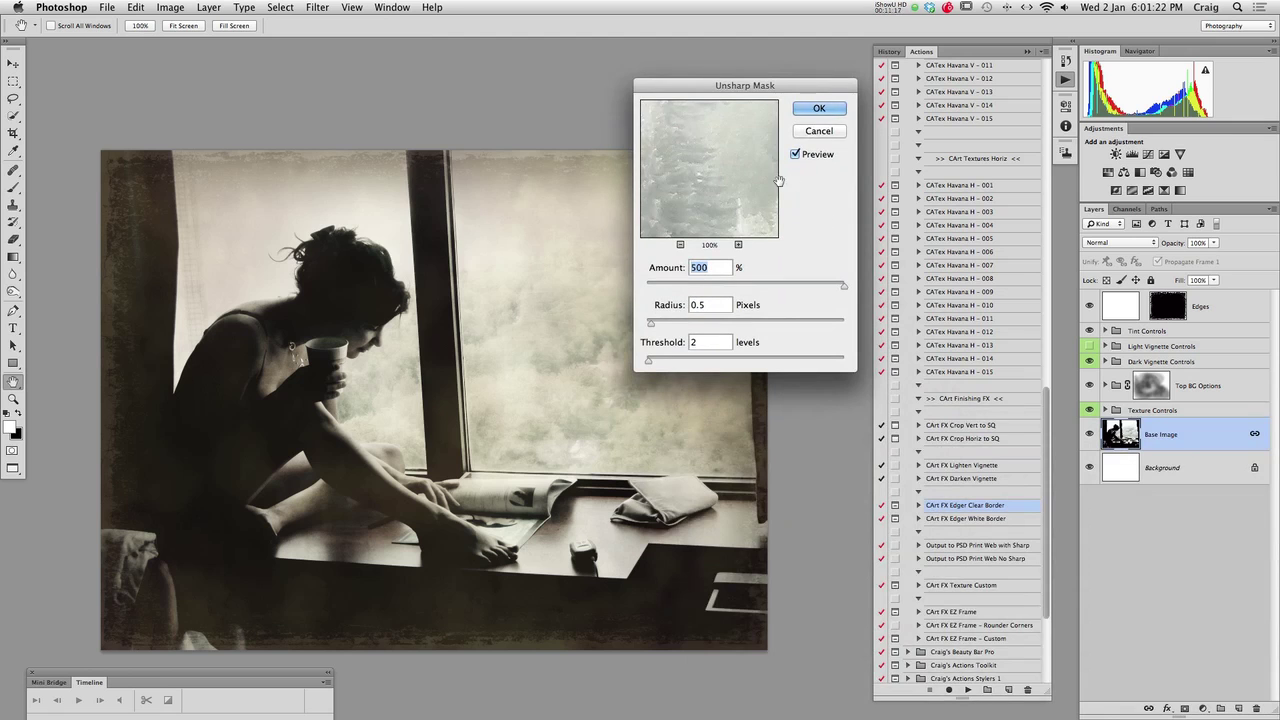
{"action": "left_click", "coordinate": [808, 107]}
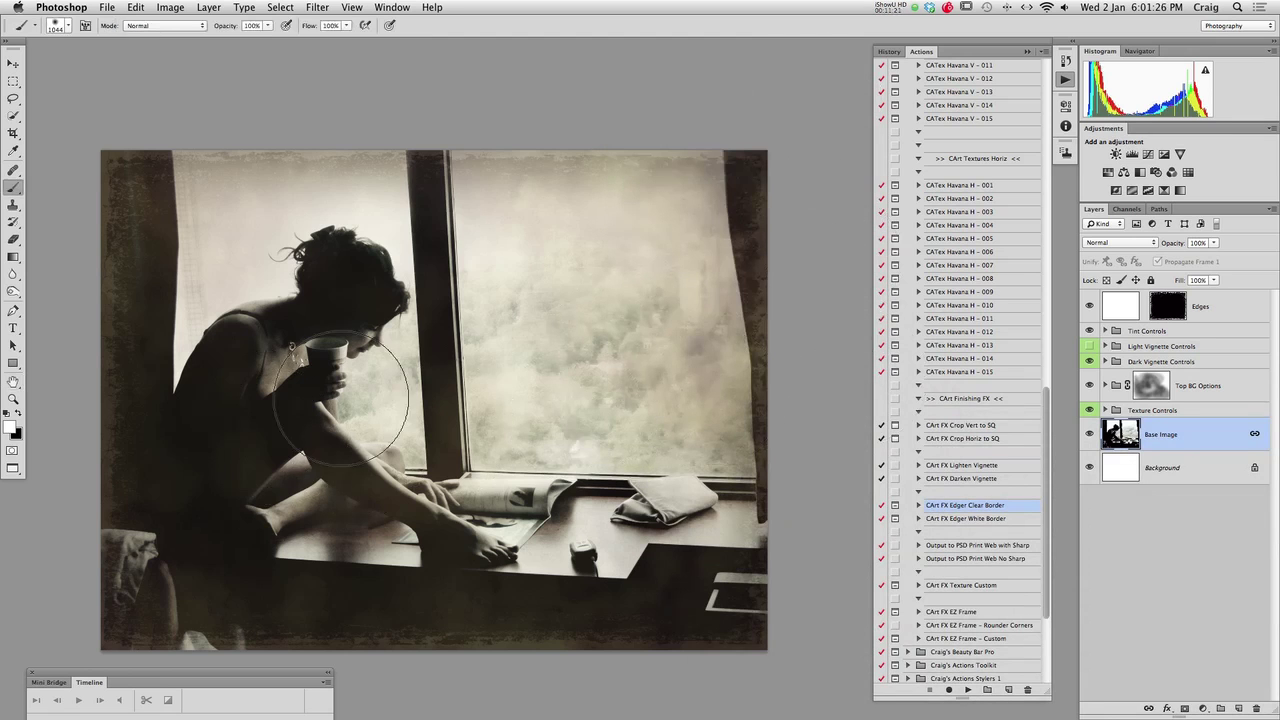
{"action": "scroll", "coordinate": [343, 396], "scroll_direction": "up", "scroll_amount": 2}
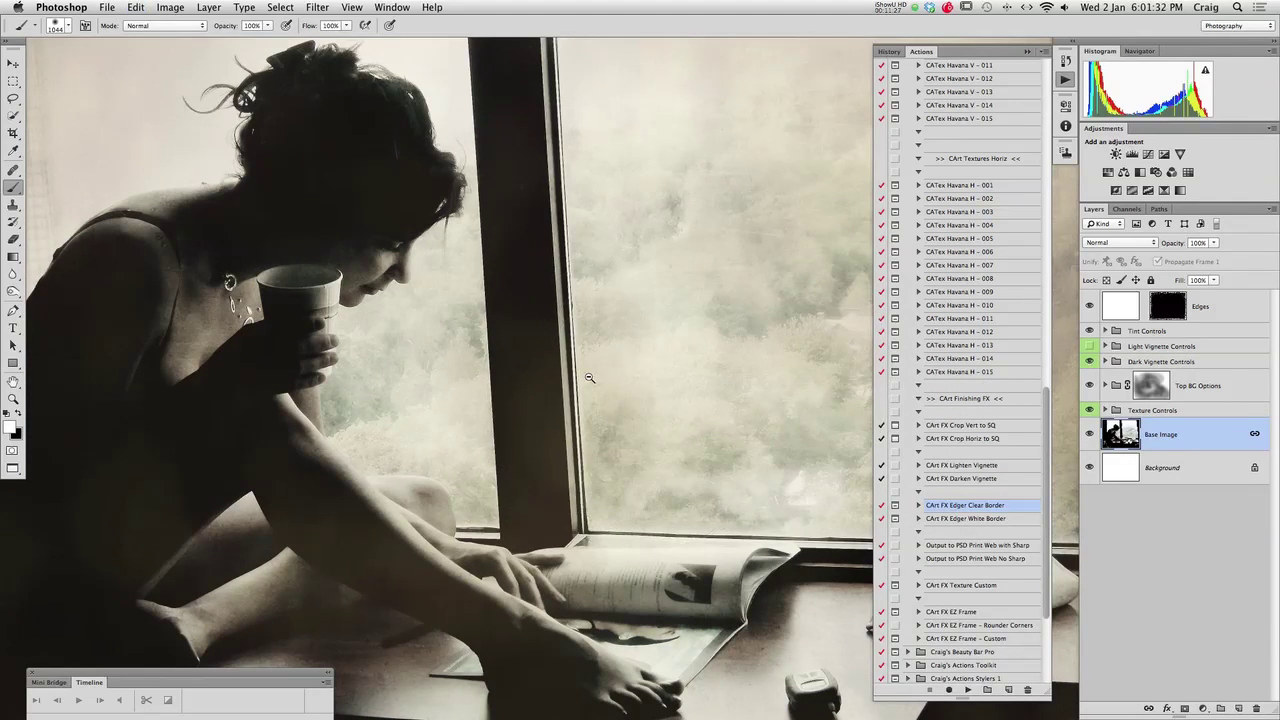
{"action": "left_click", "coordinate": [603, 428], "text": "alt"}
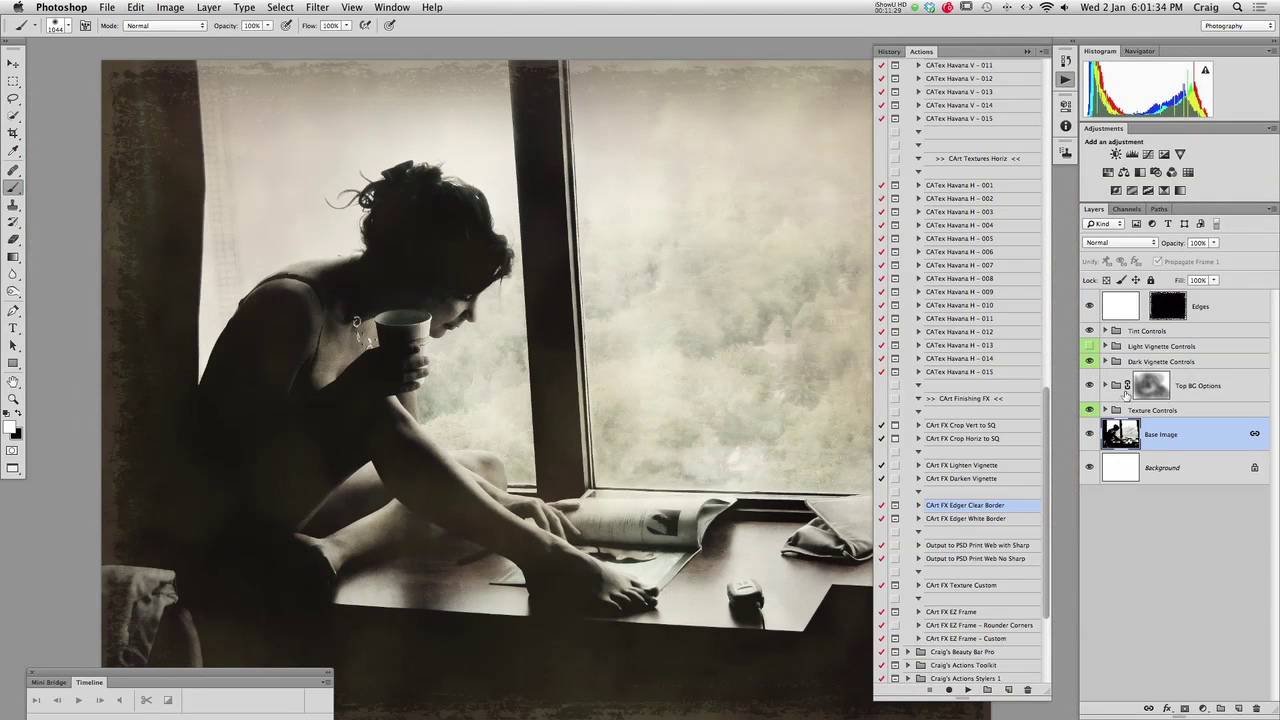
{"action": "left_click_drag", "start_coordinate": [643, 406], "coordinate": [511, 393]}
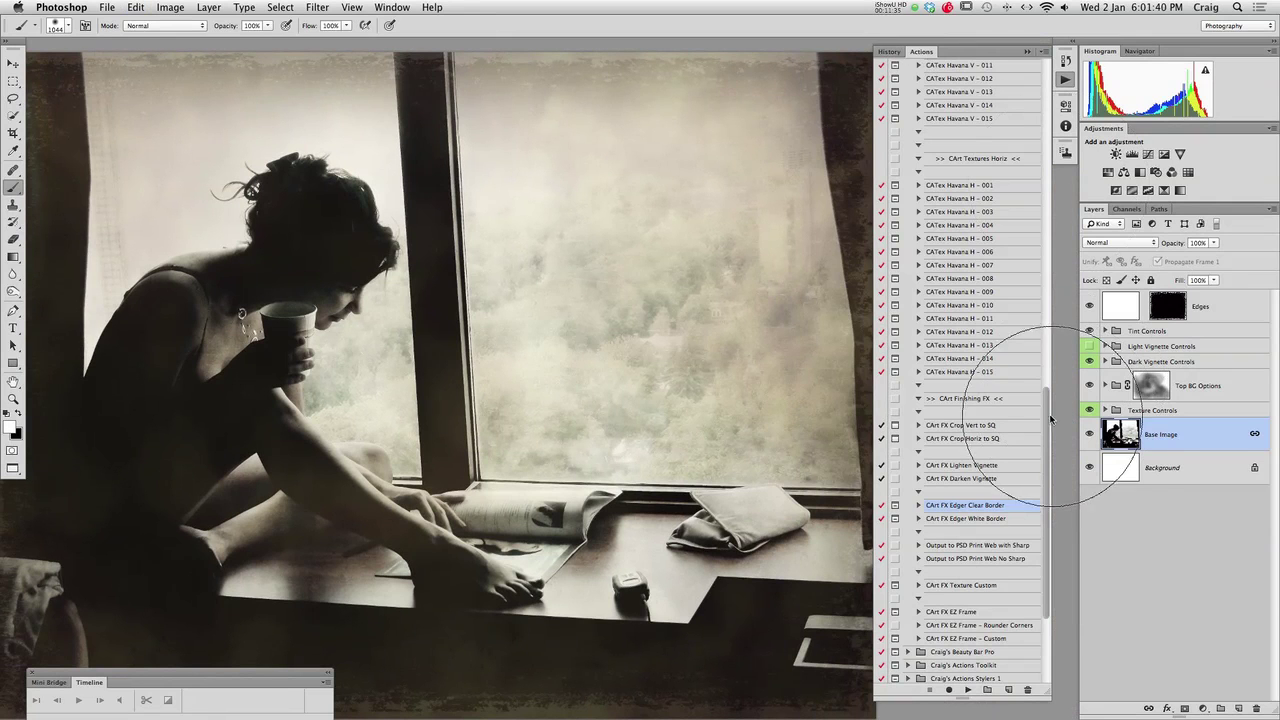
{"action": "left_click_drag", "start_coordinate": [1044, 415], "coordinate": [1044, 120]}
{"action": "left_click", "coordinate": [908, 212]}
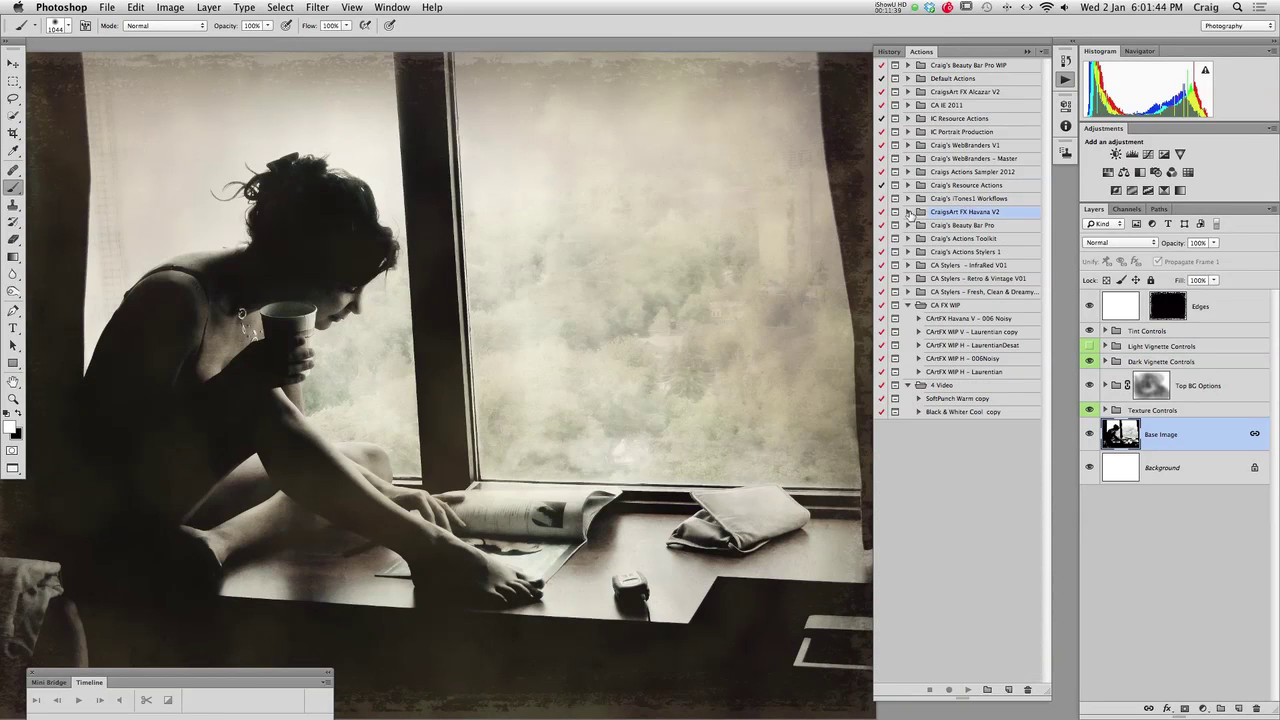
{"action": "left_click", "coordinate": [963, 226], "text": "shift"}
{"action": "left_click", "coordinate": [977, 239], "text": "shift"}
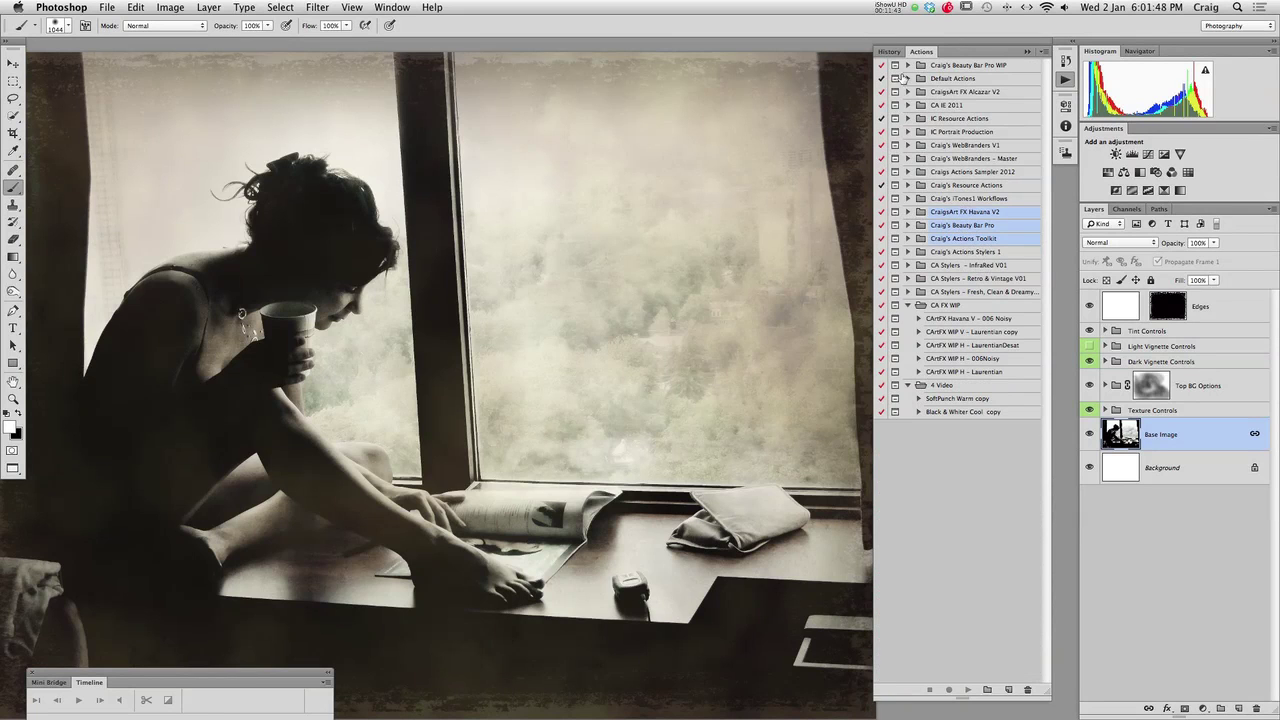
{"action": "left_click", "coordinate": [889, 51]}
{"action": "scroll", "coordinate": [1045, 70], "scroll_direction": "up", "scroll_amount": 3}
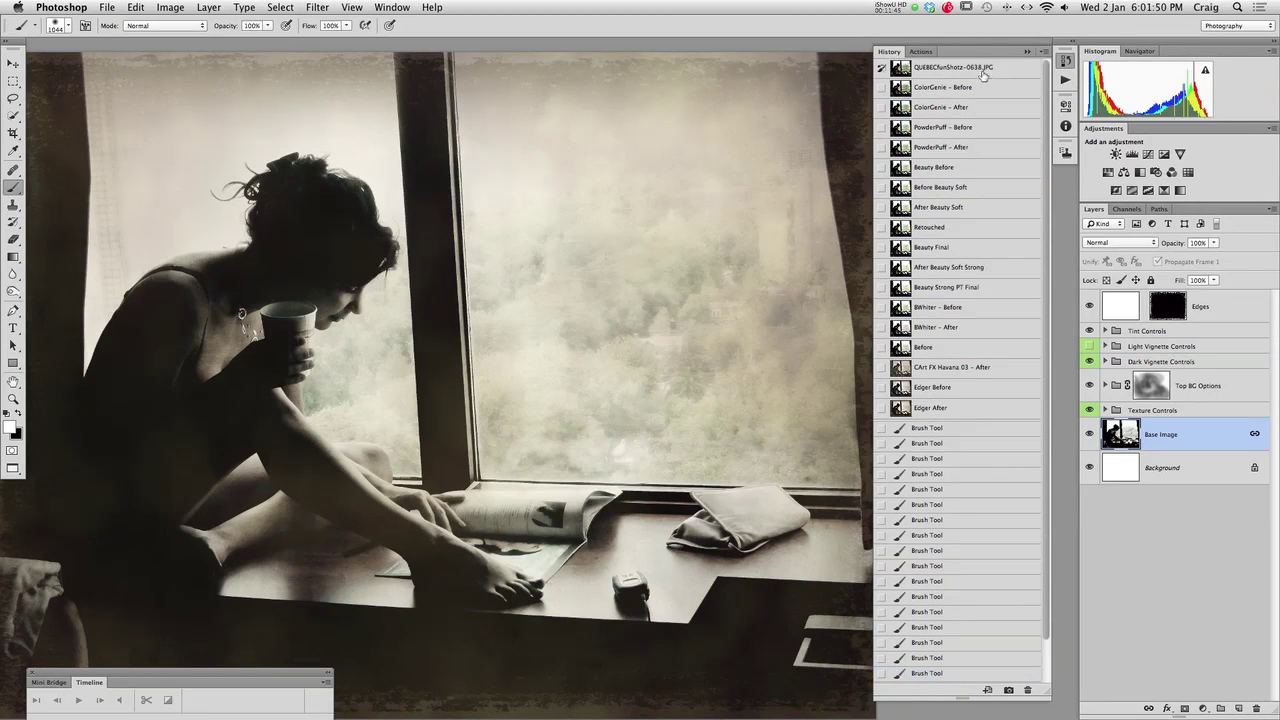
{"action": "left_click", "coordinate": [983, 68]}
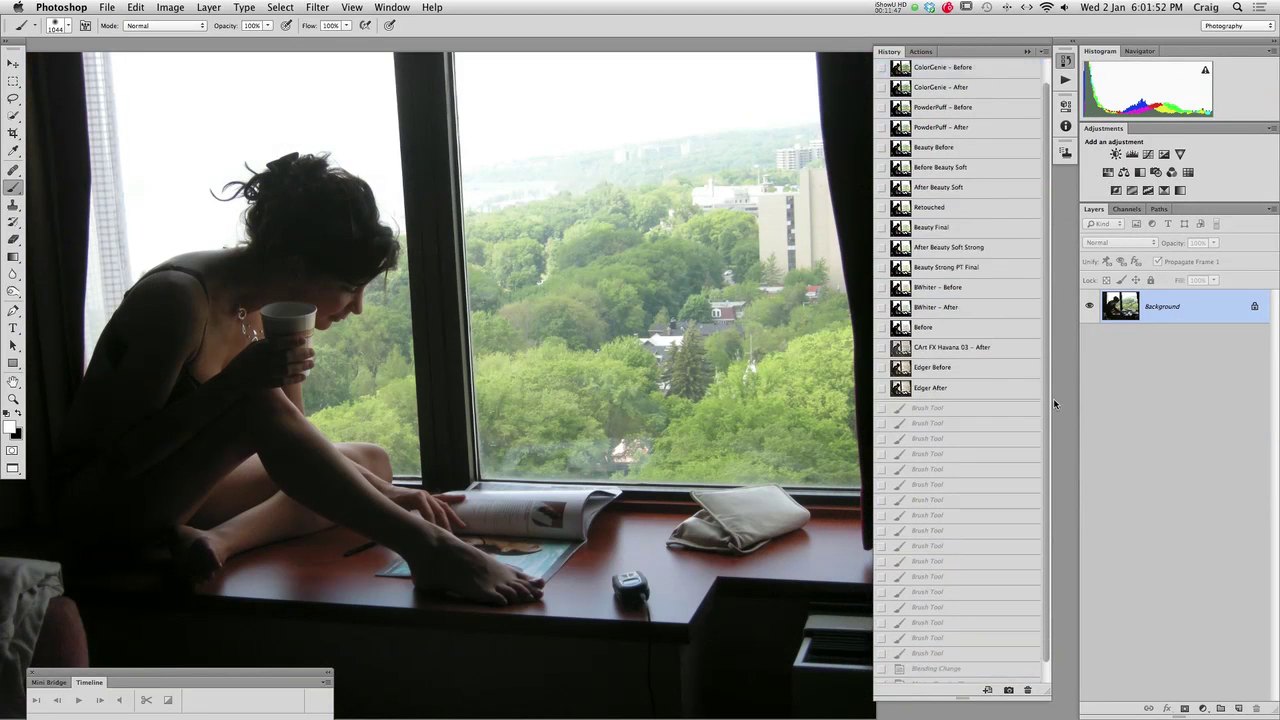
{"action": "scroll", "coordinate": [1020, 560], "scroll_direction": "down", "scroll_amount": 2}
{"action": "left_click", "coordinate": [960, 676]}
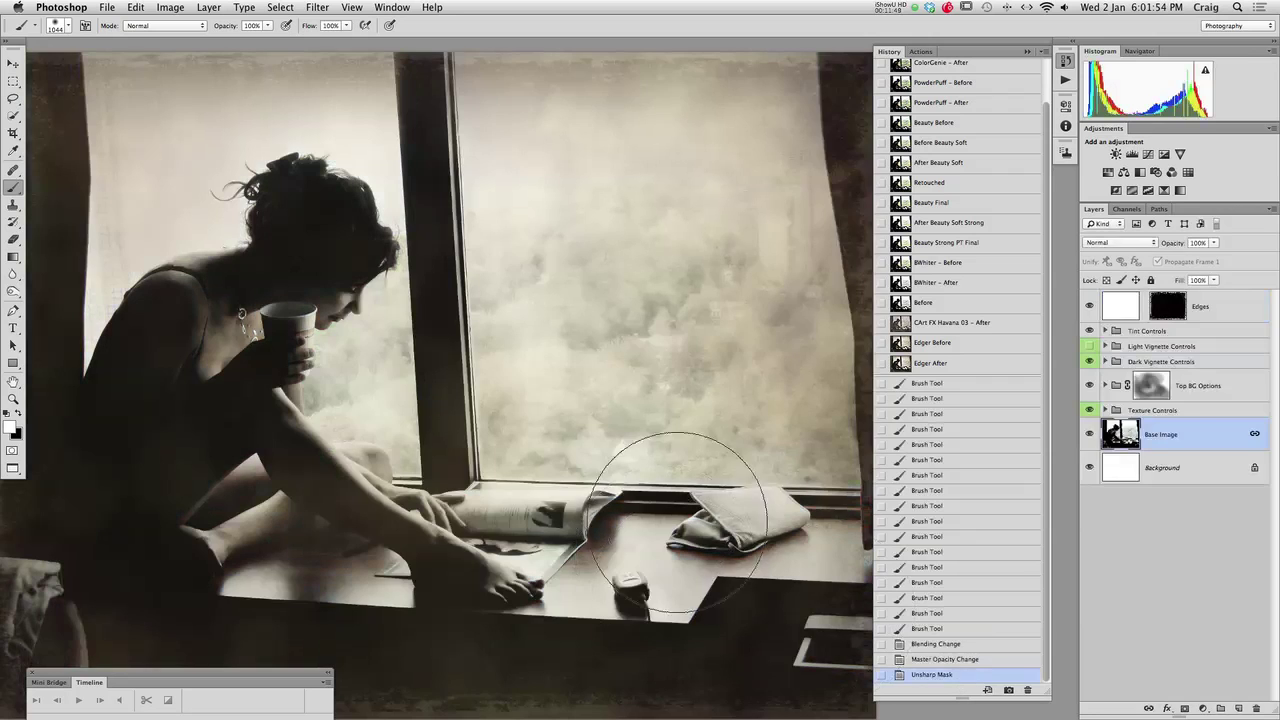
{"action": "left_click", "coordinate": [921, 51]}
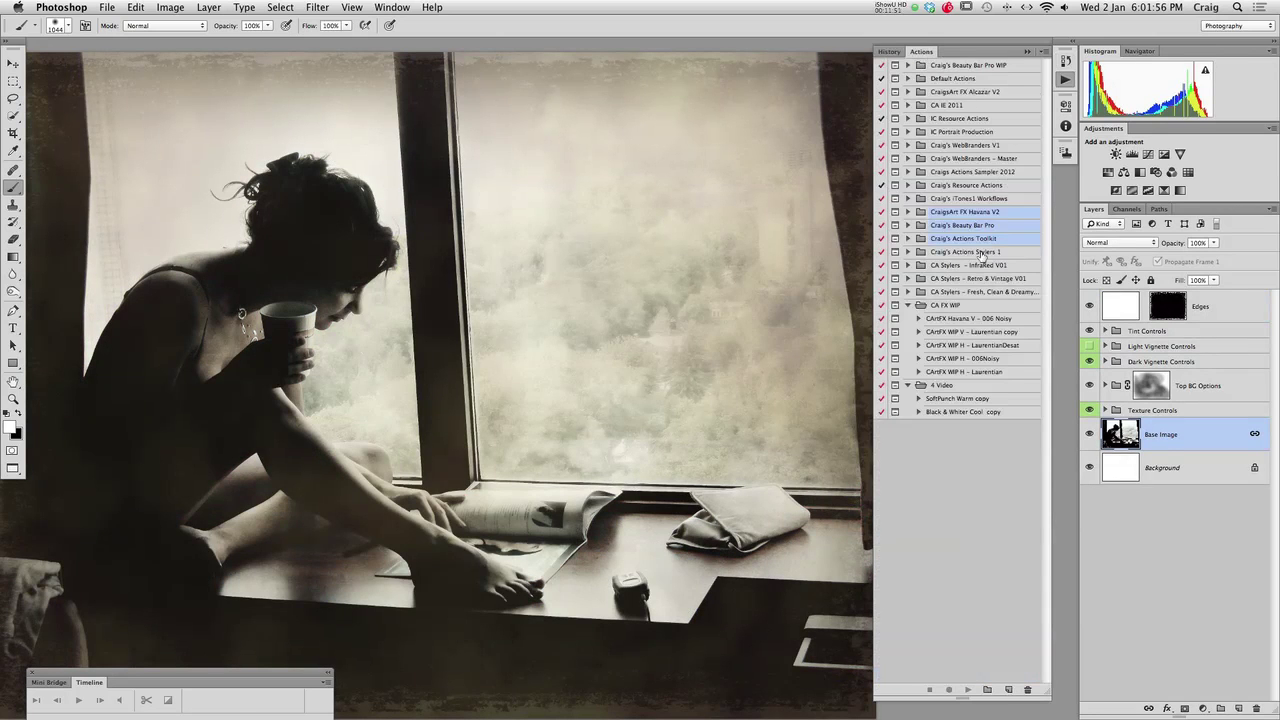